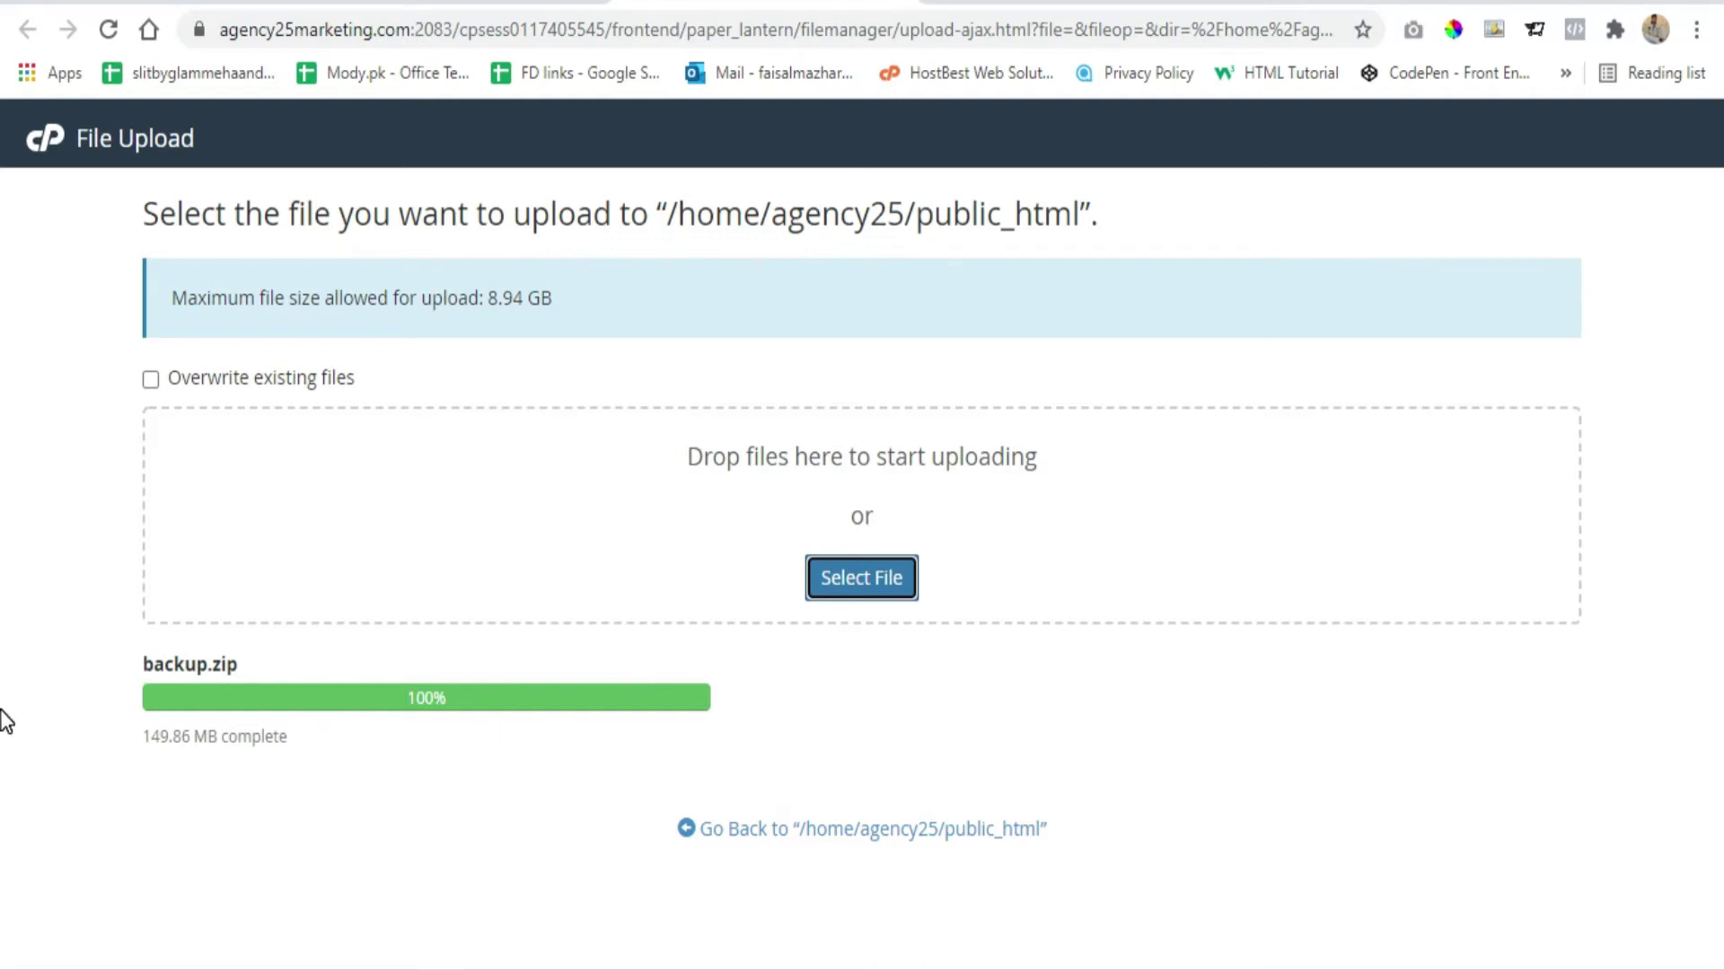
Return to the File Manager listing for public_html once backup.zip (149.86 MB) finishes uploading
left_click(485, 3)
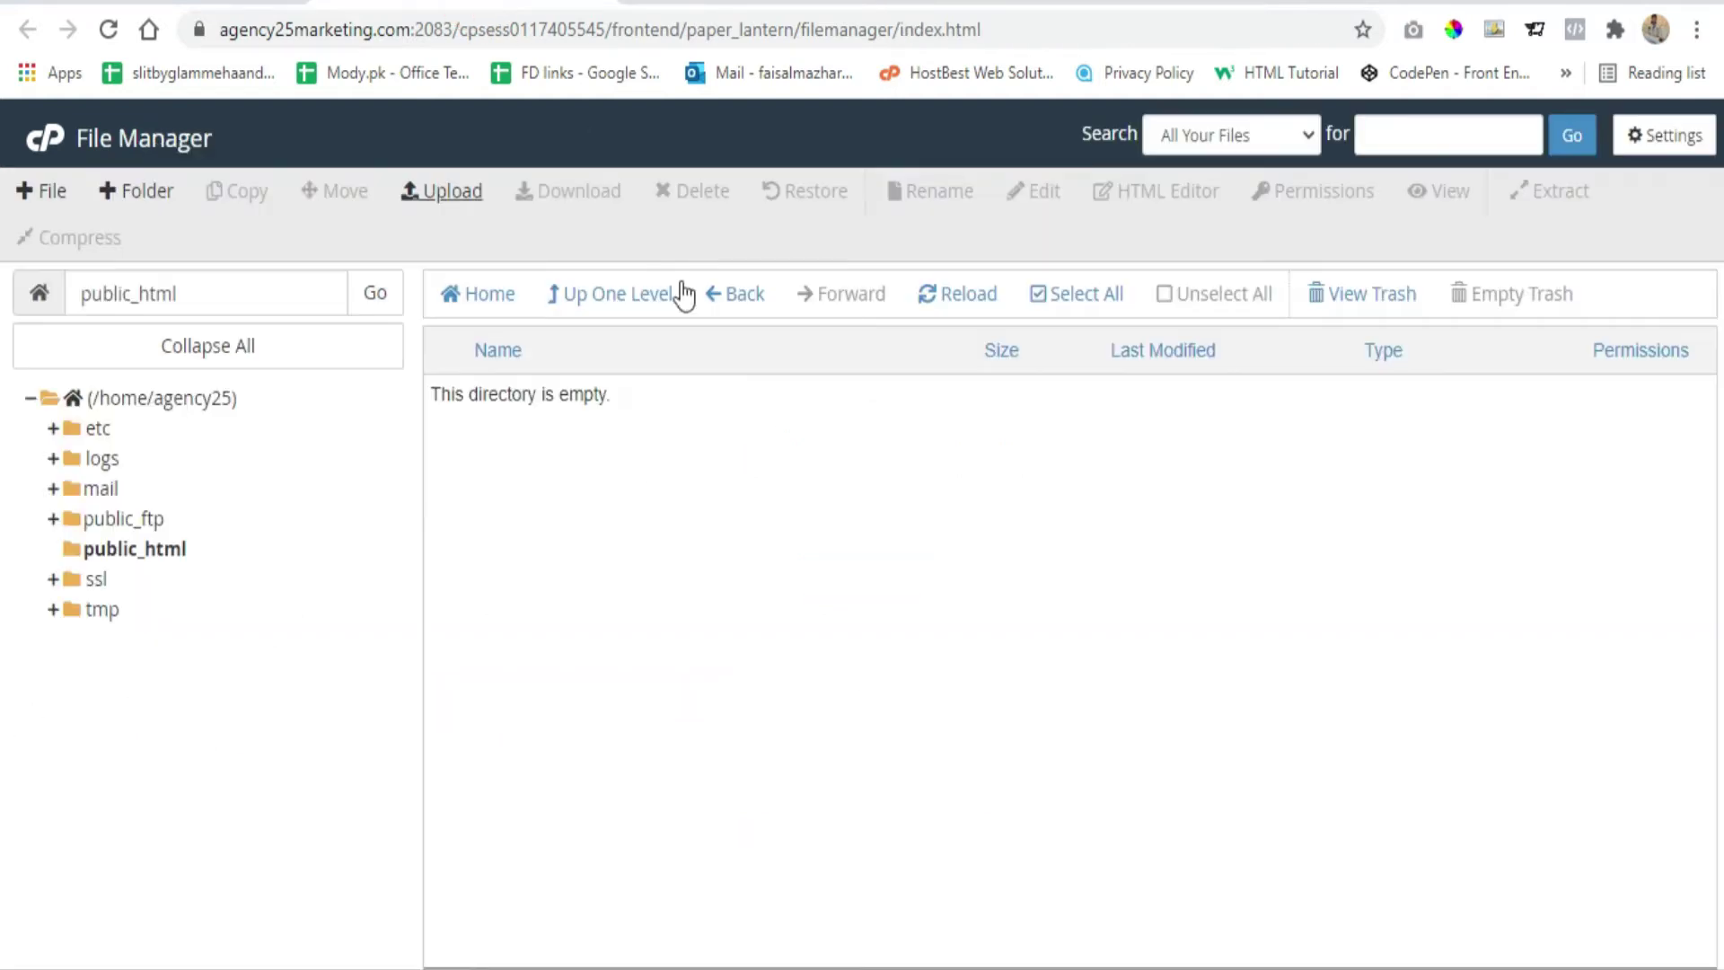
Reload public_html and extract backup.zip into /public_html, then close the results dialog
left_click(956, 304)
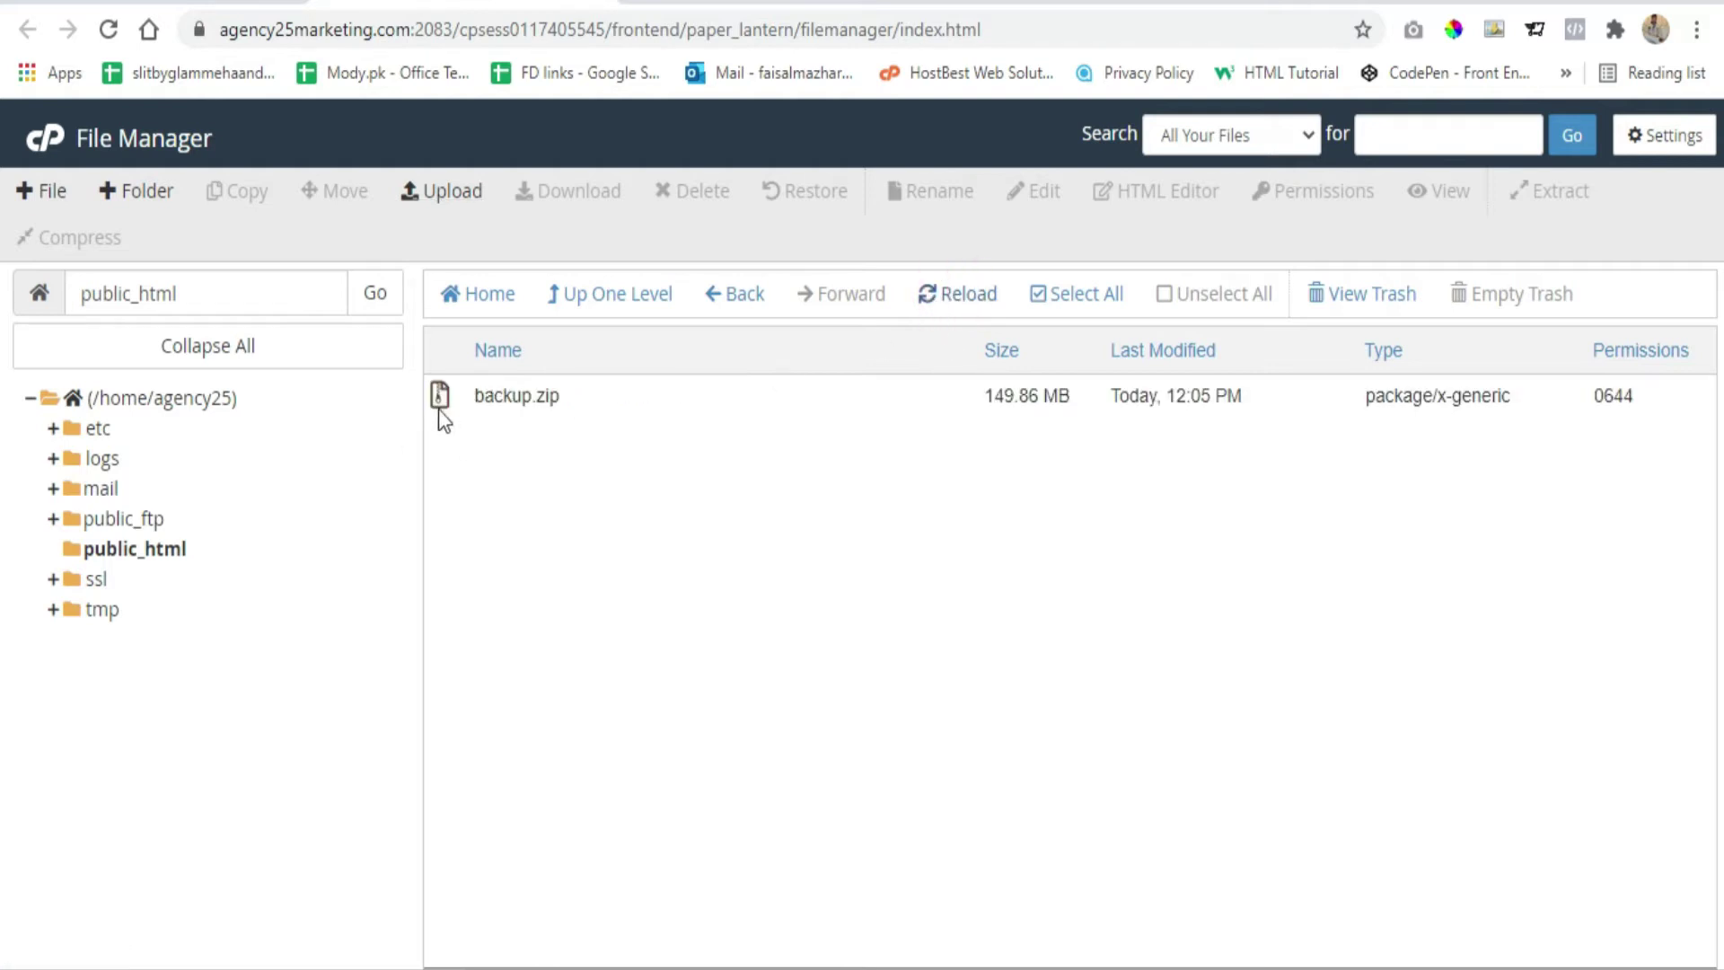
left_click(444, 400)
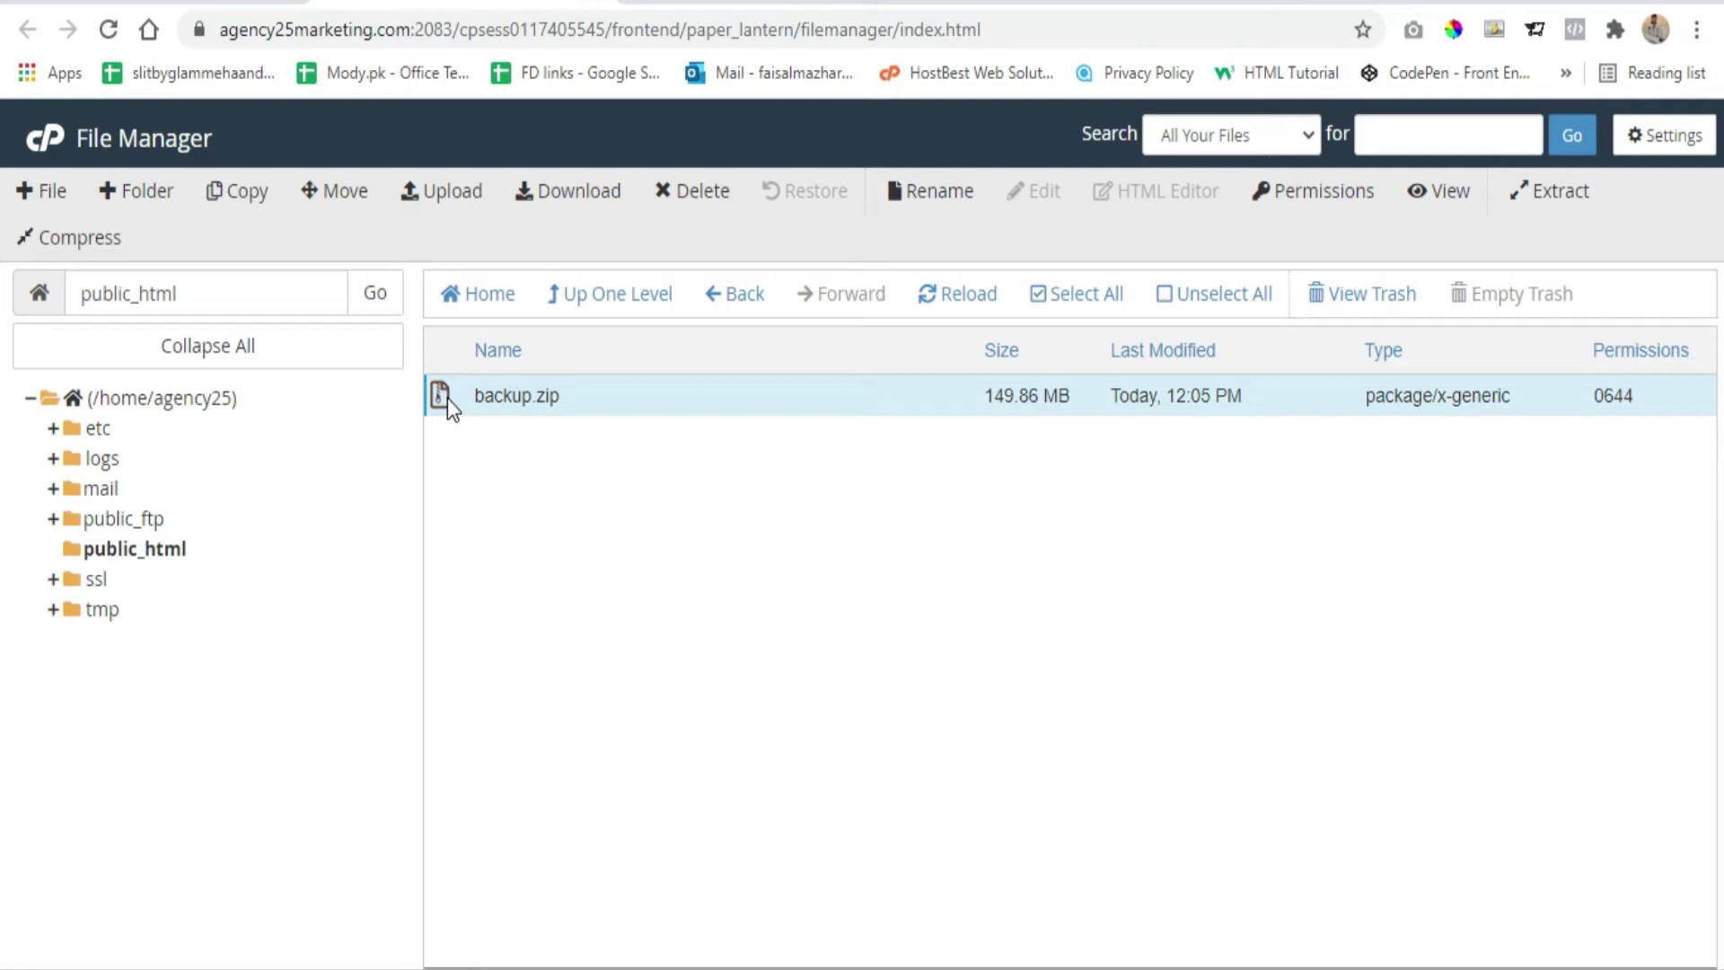
right_click(447, 399)
left_click(534, 704)
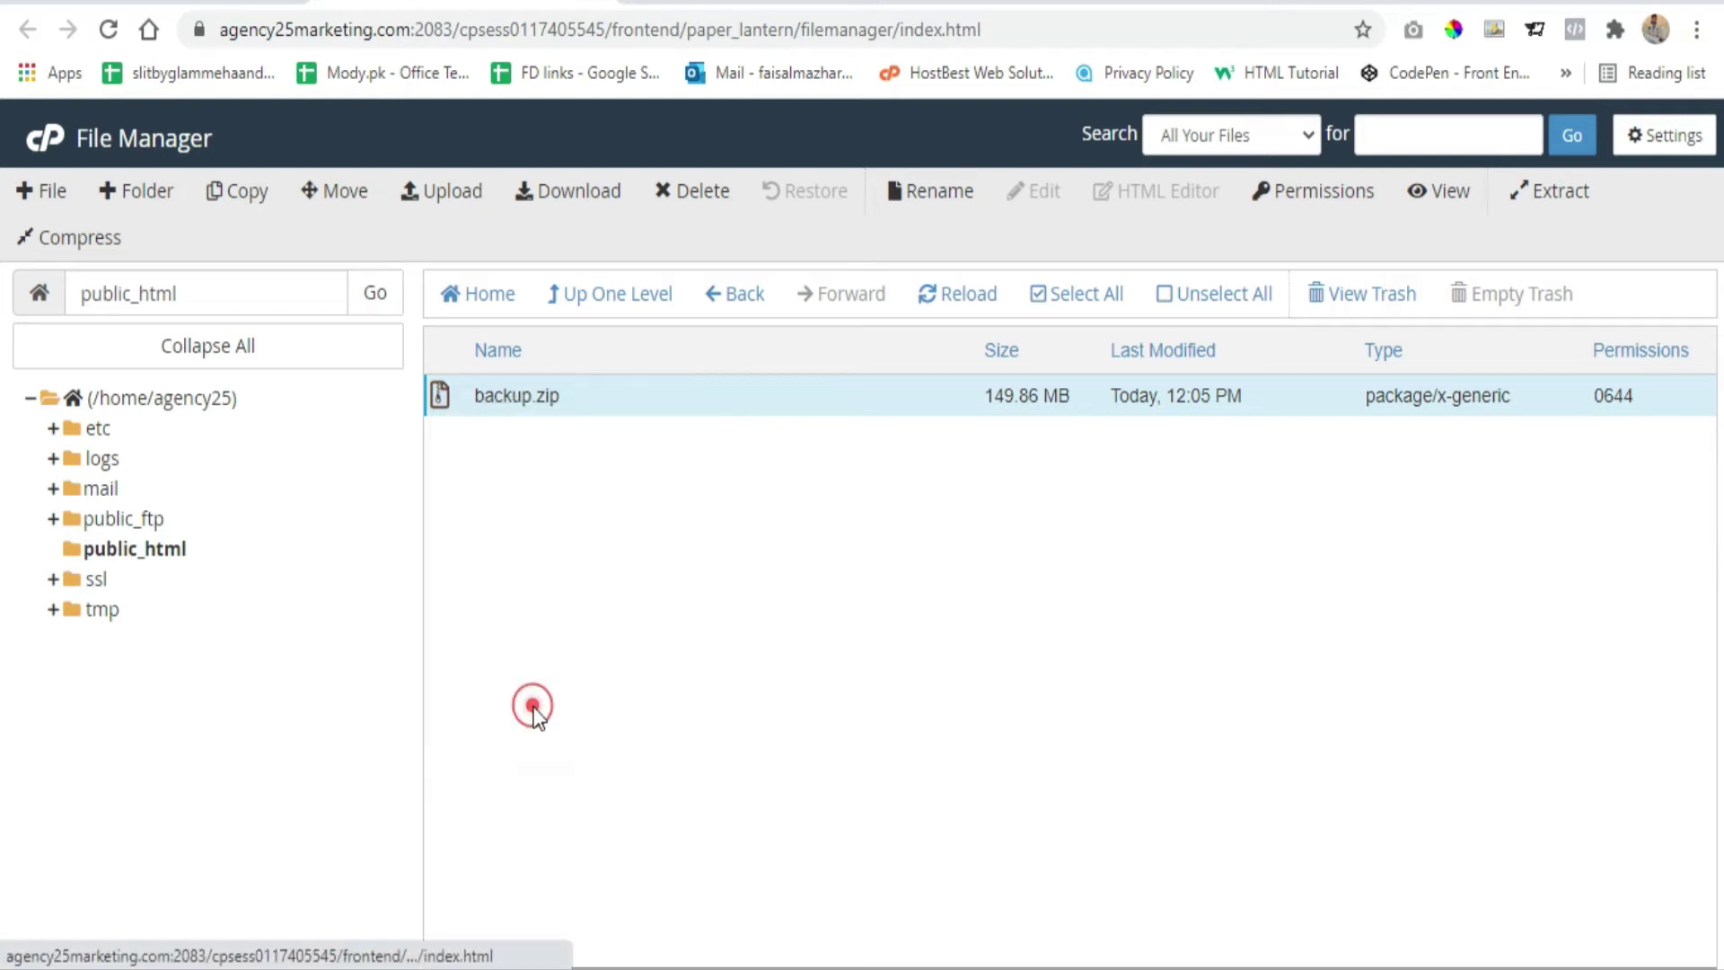
left_click(1049, 675)
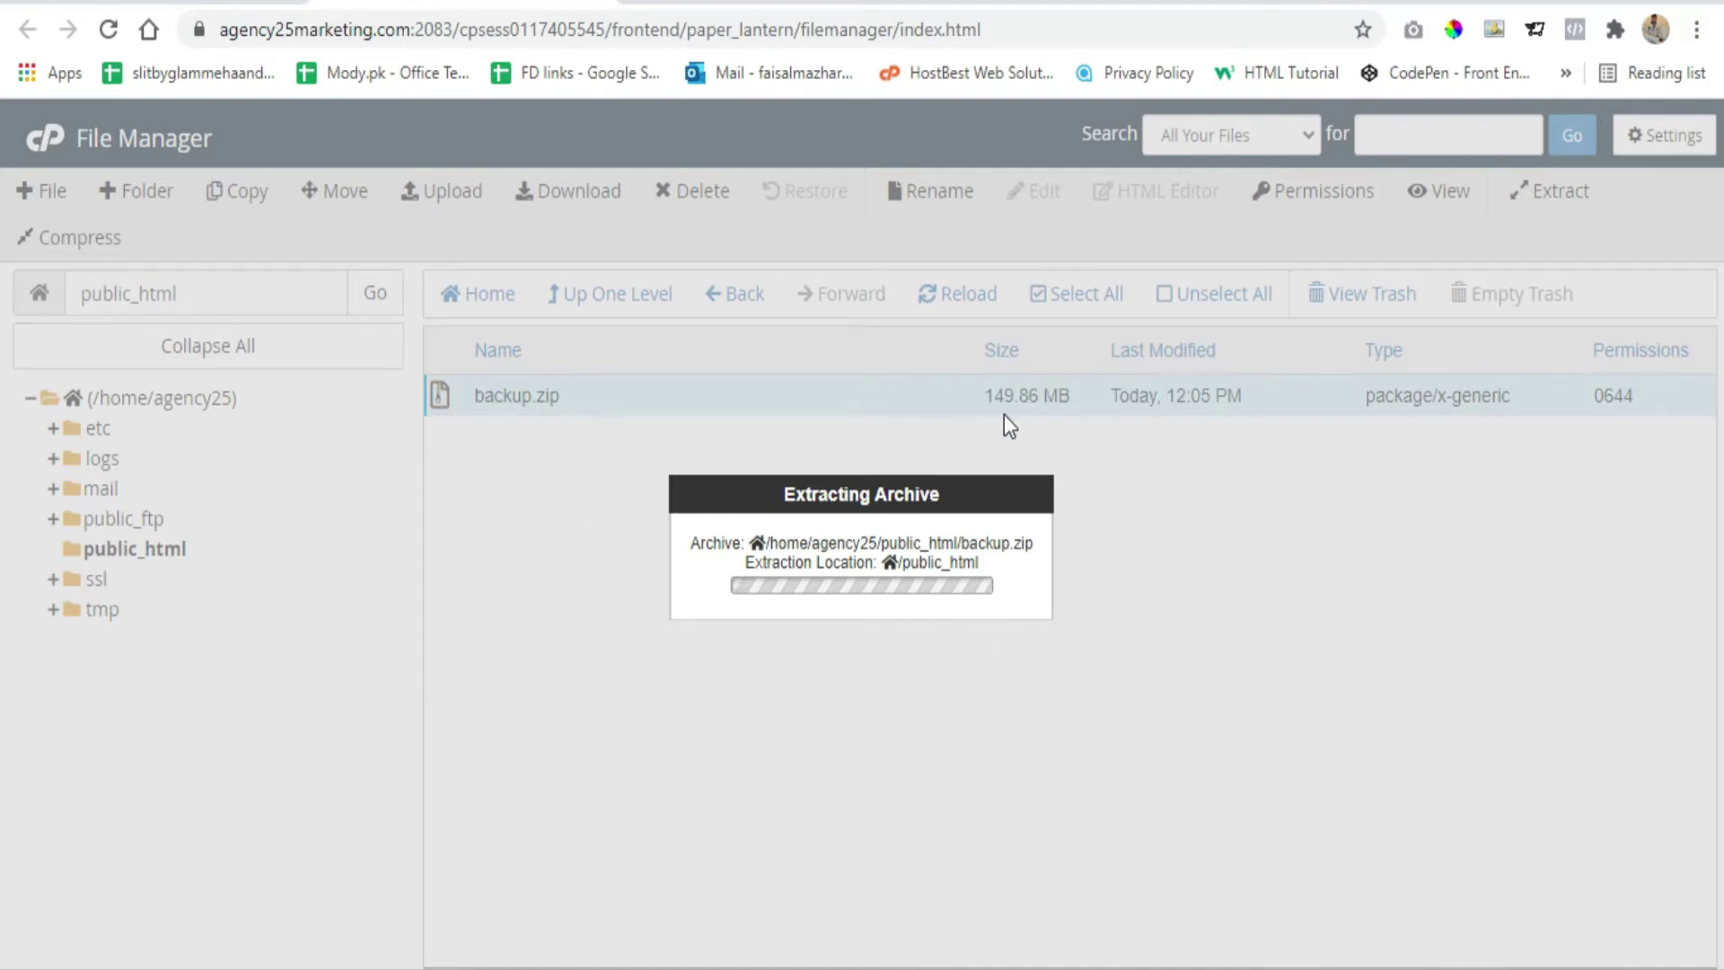
left_click(1268, 816)
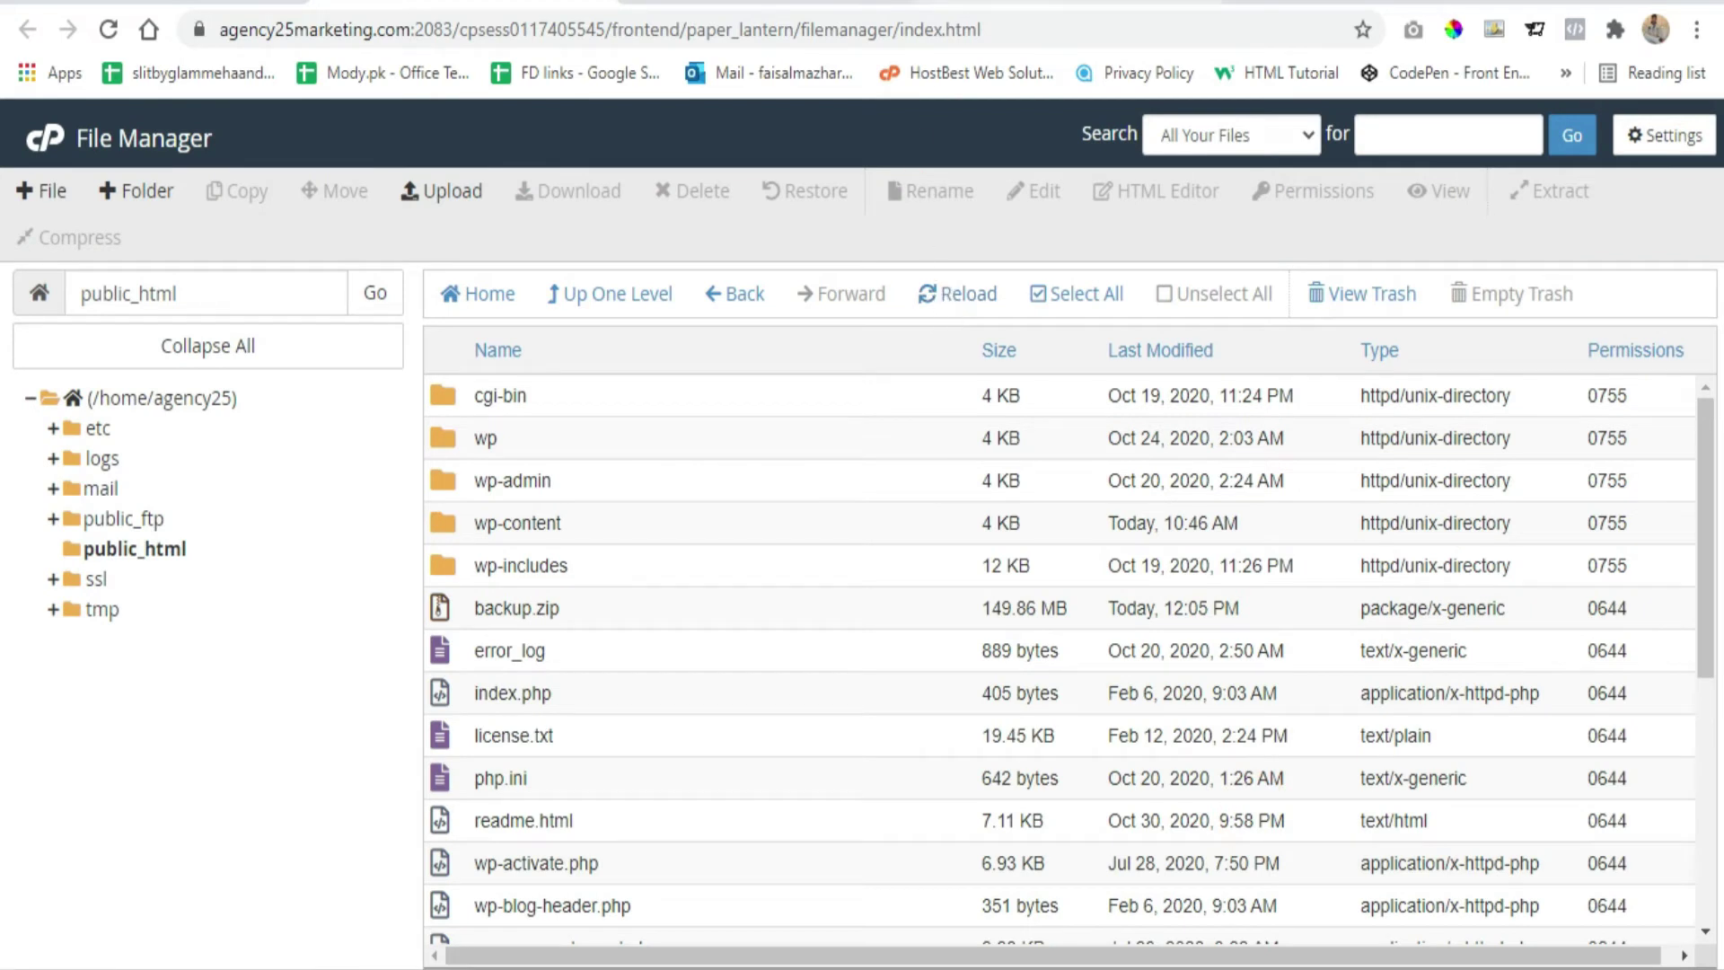
left_click(992, 5)
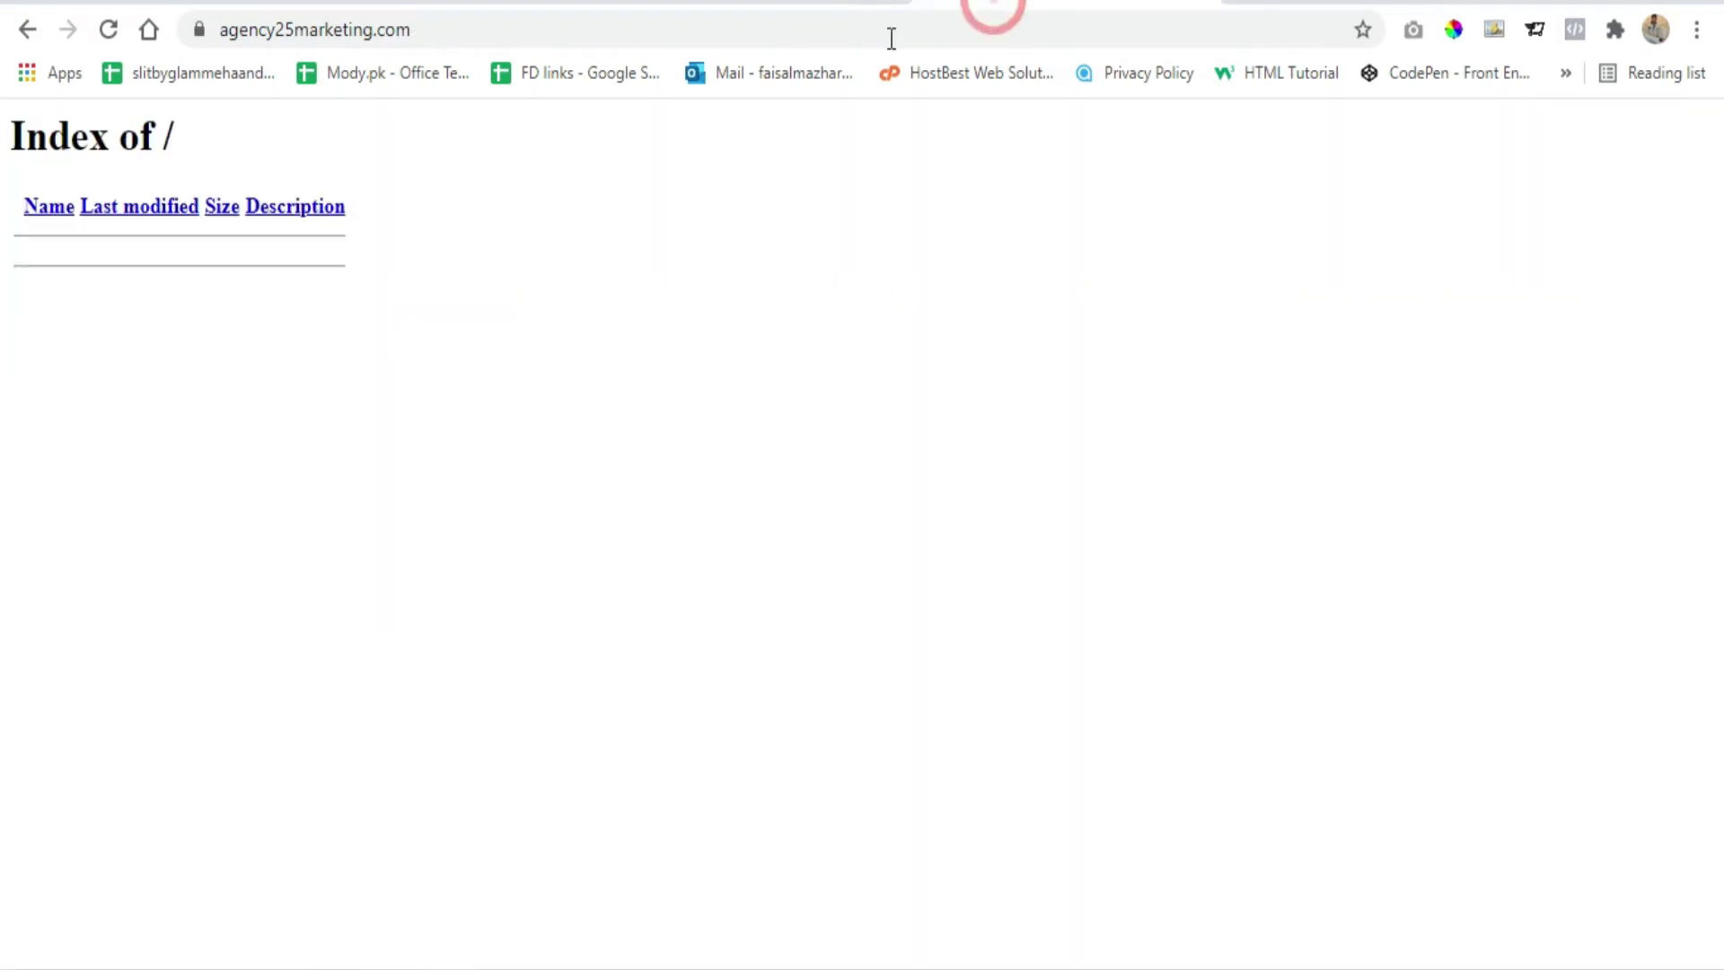
left_click(107, 29)
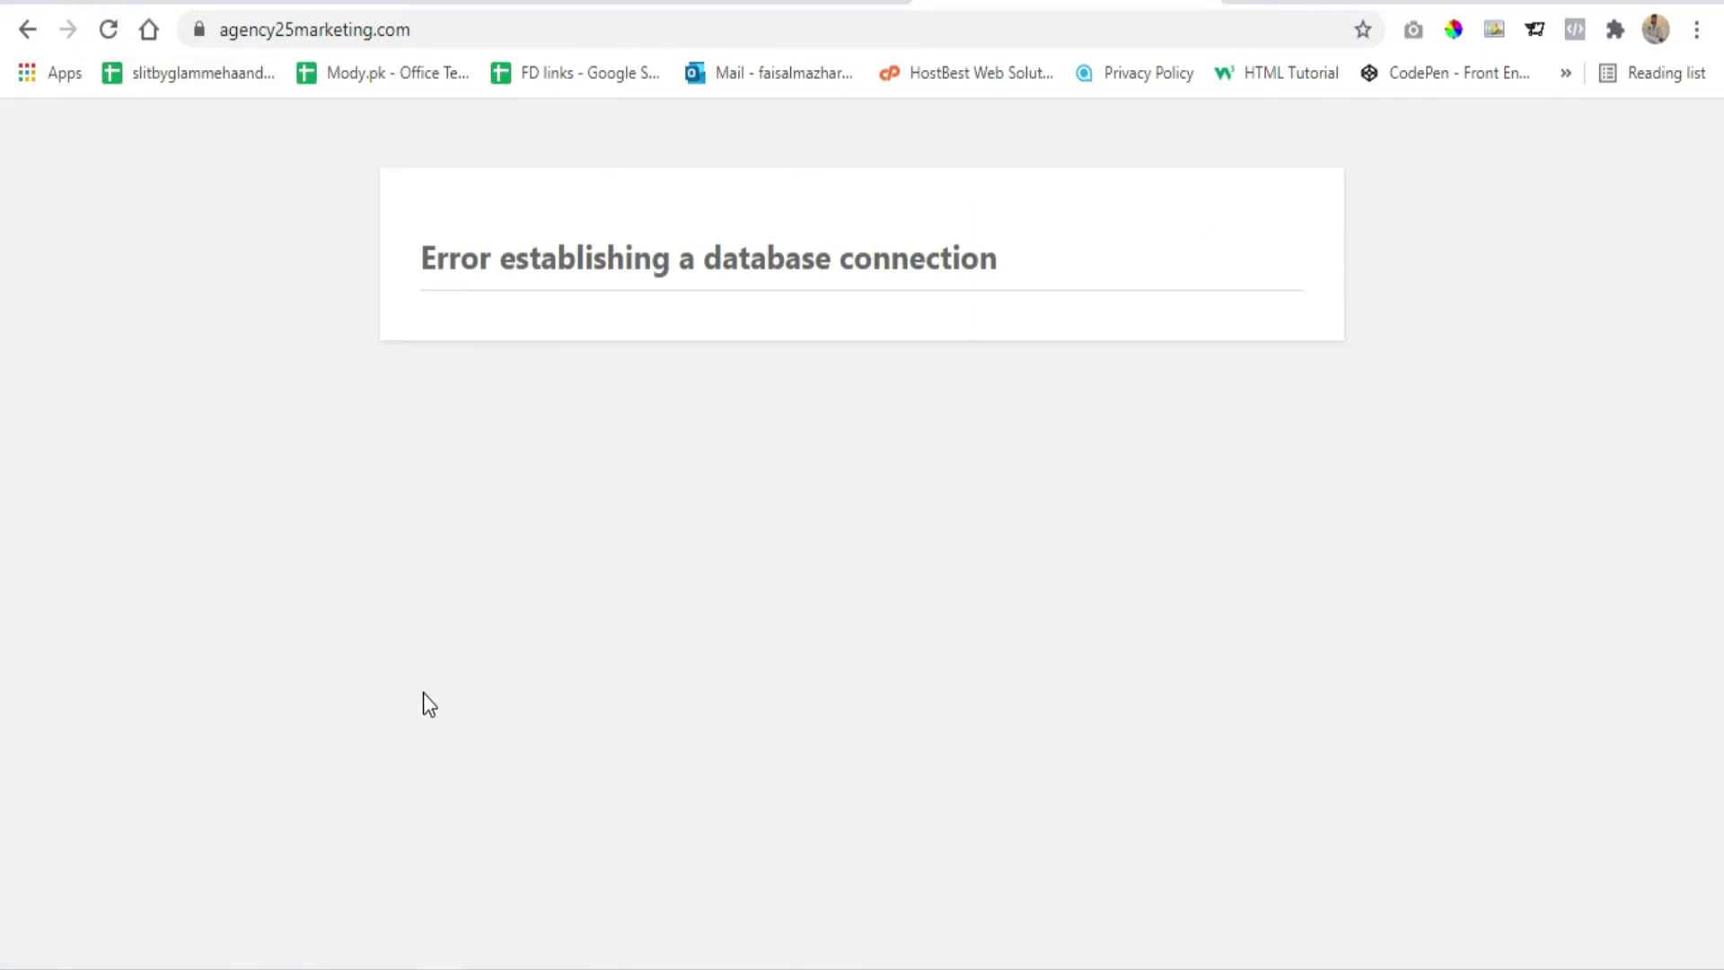
left_click_drag(427, 268, 1026, 269)
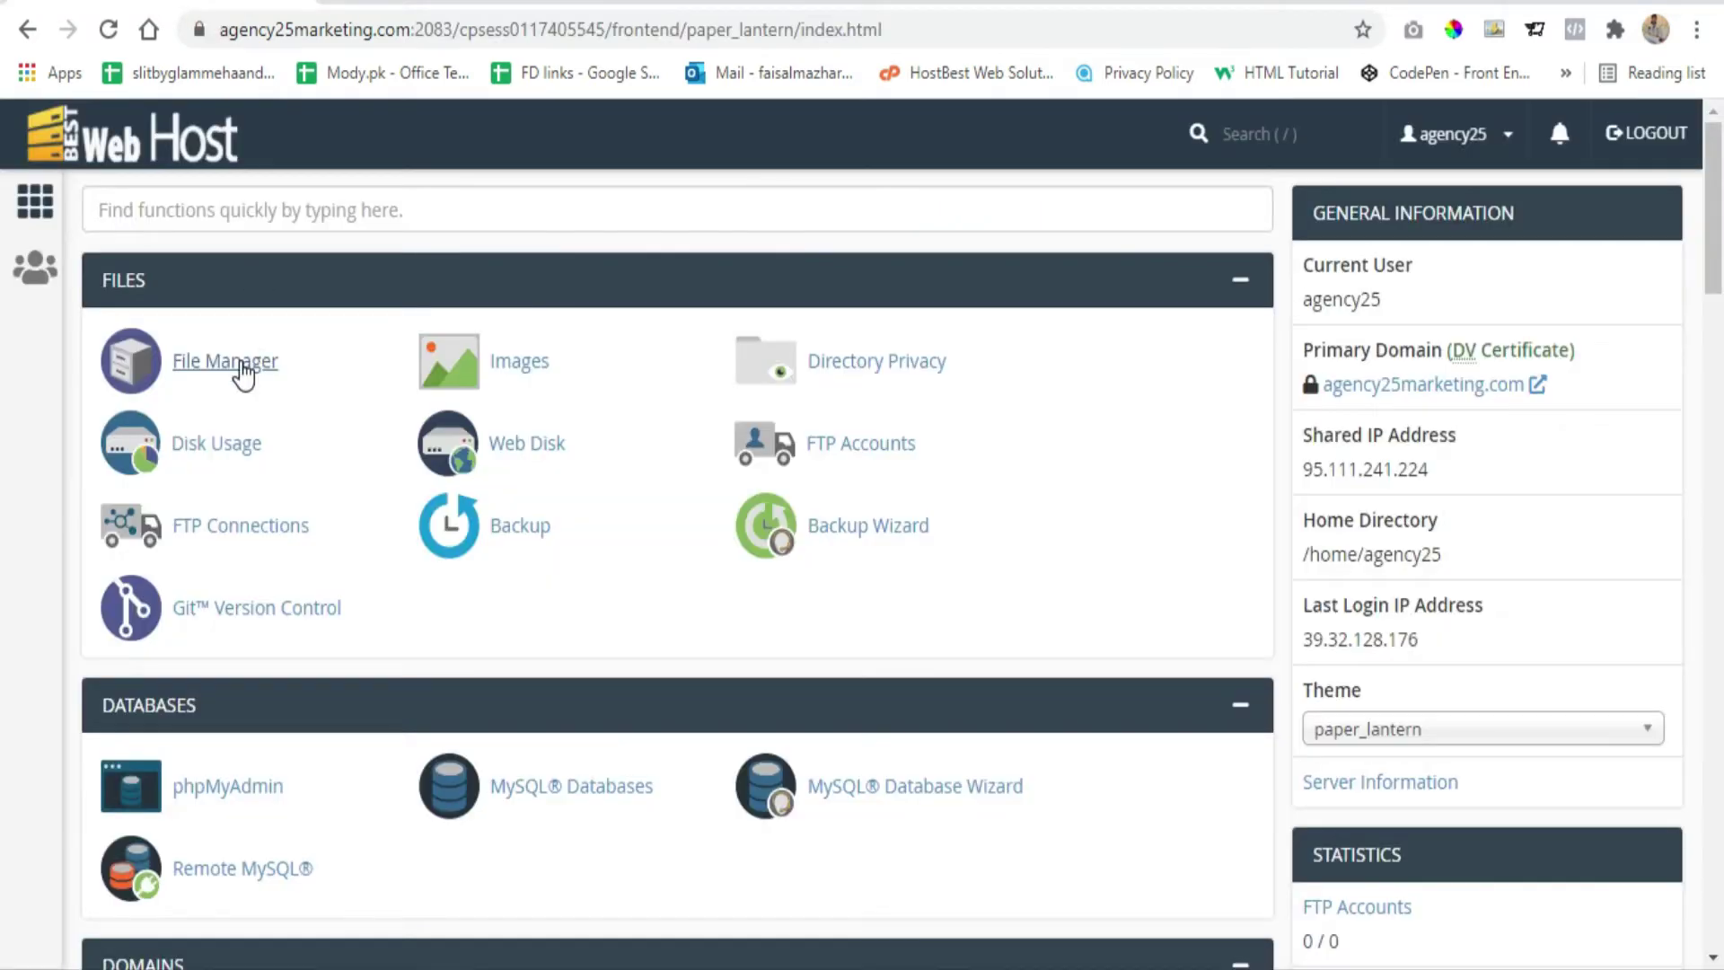
scroll(225, 386, "down", 2)
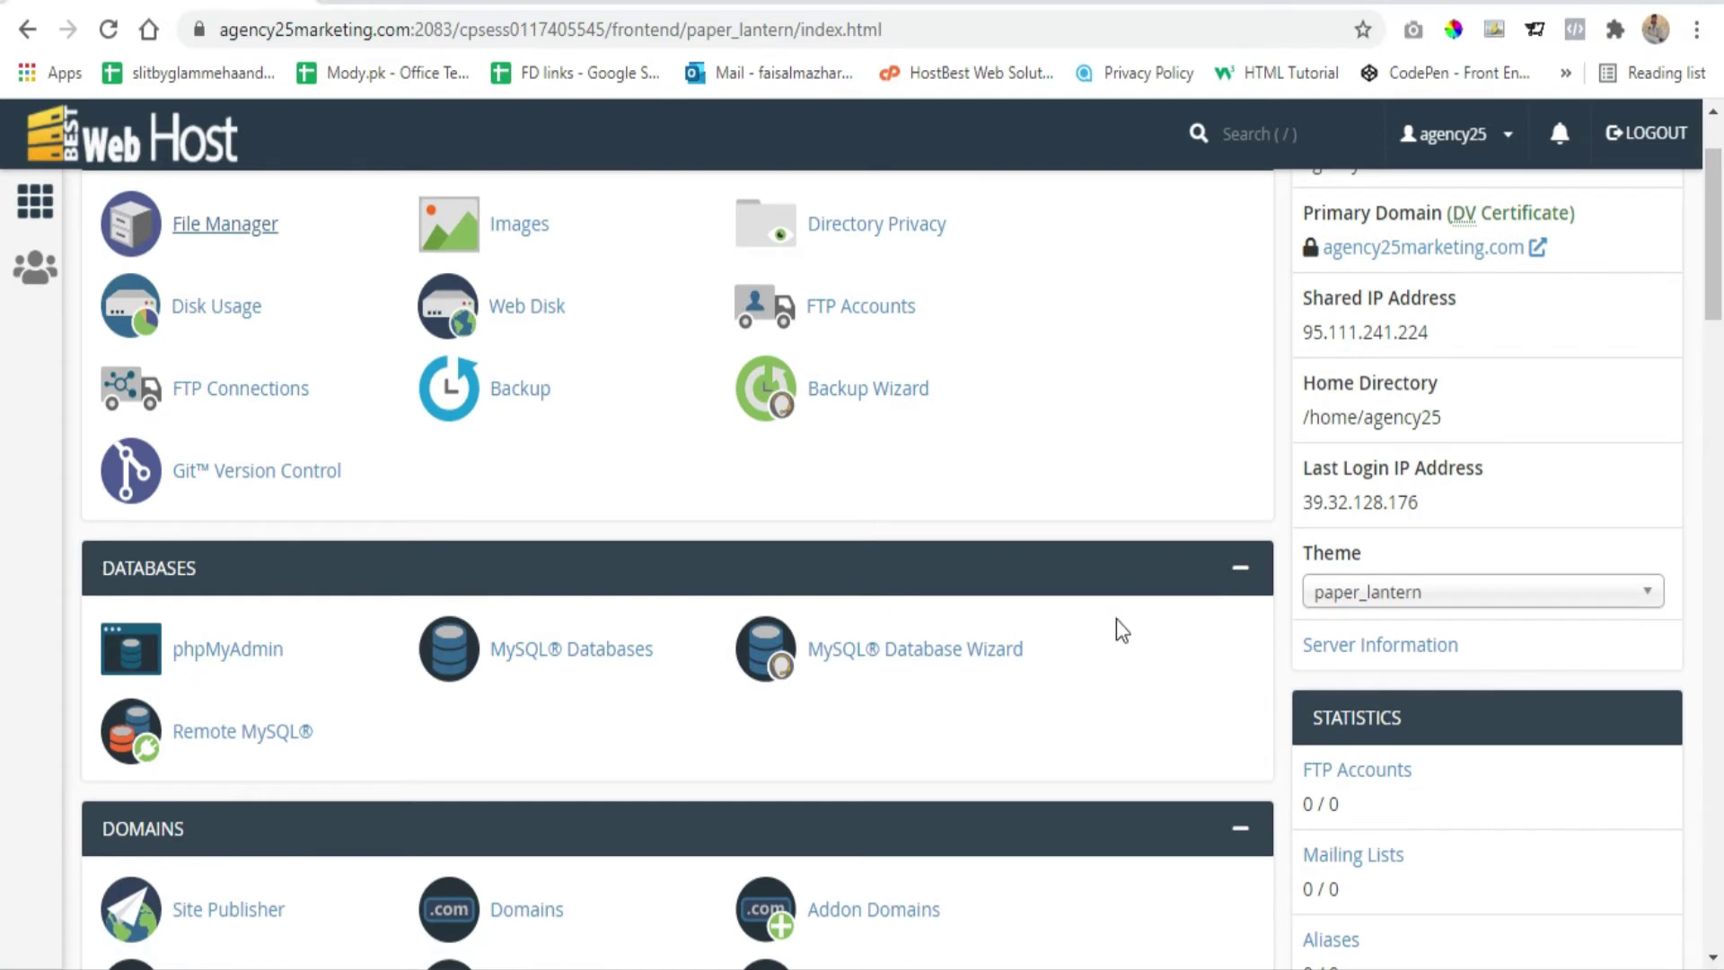
Add the MySQL database marketing01, creating agency25_marketing01, then go back
left_click(566, 652)
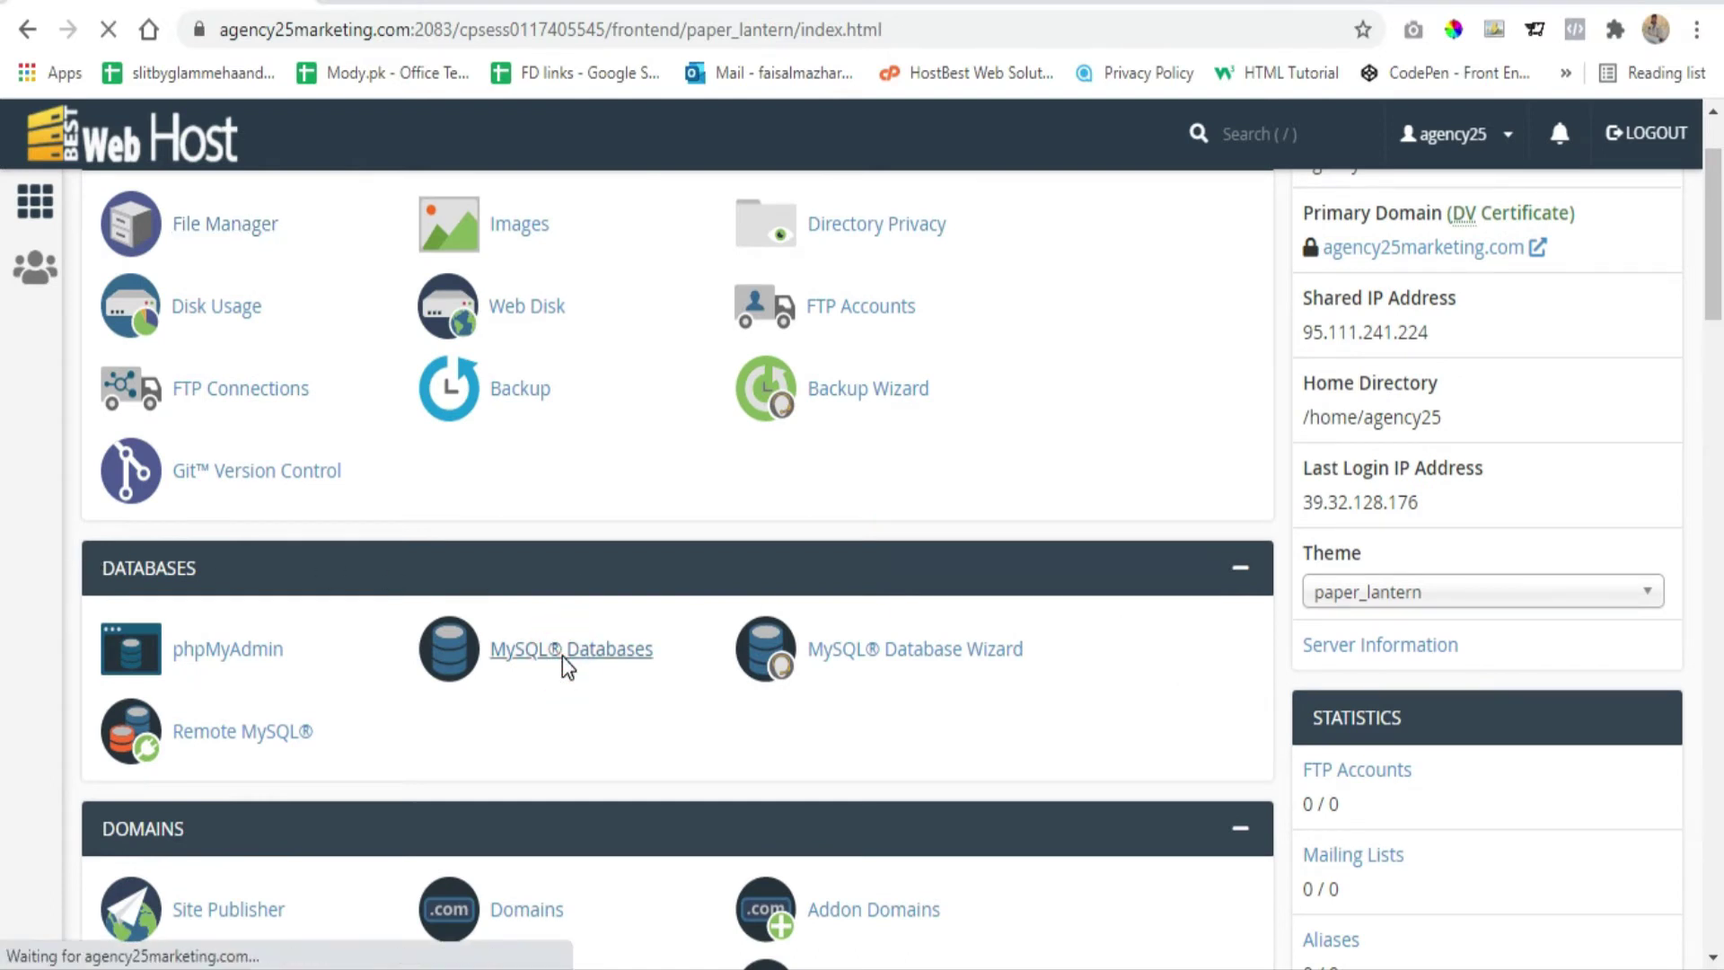
scroll(378, 453, "down", 2)
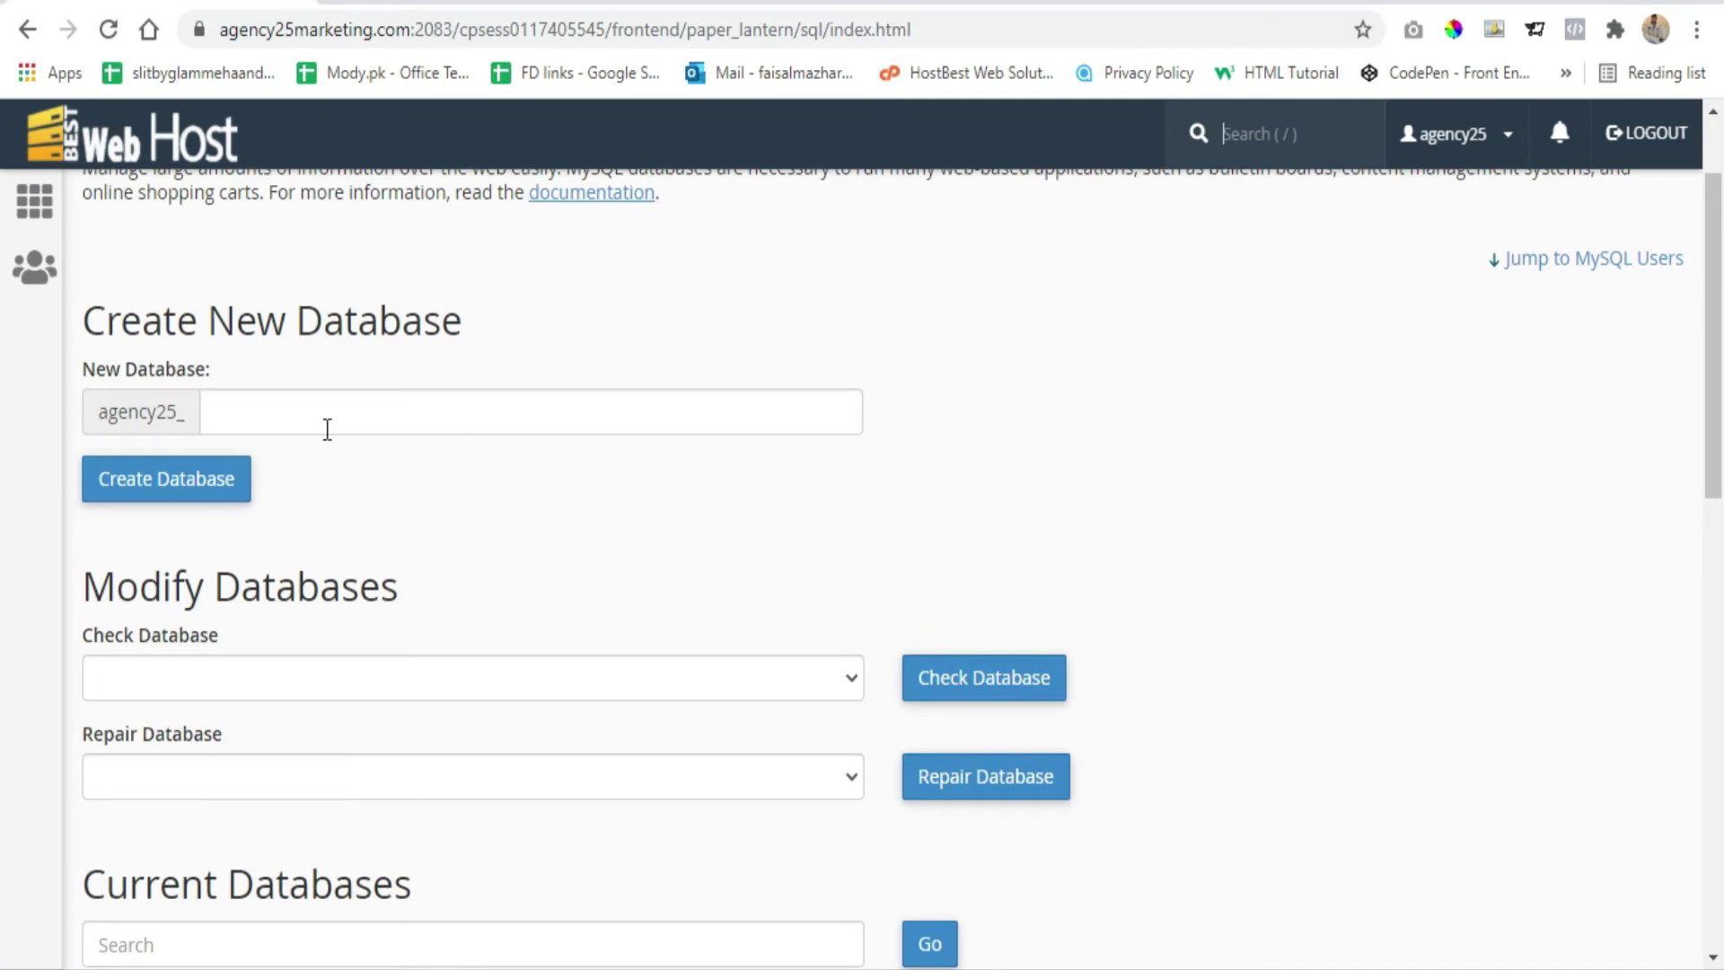
left_click(326, 429)
left_click(315, 462)
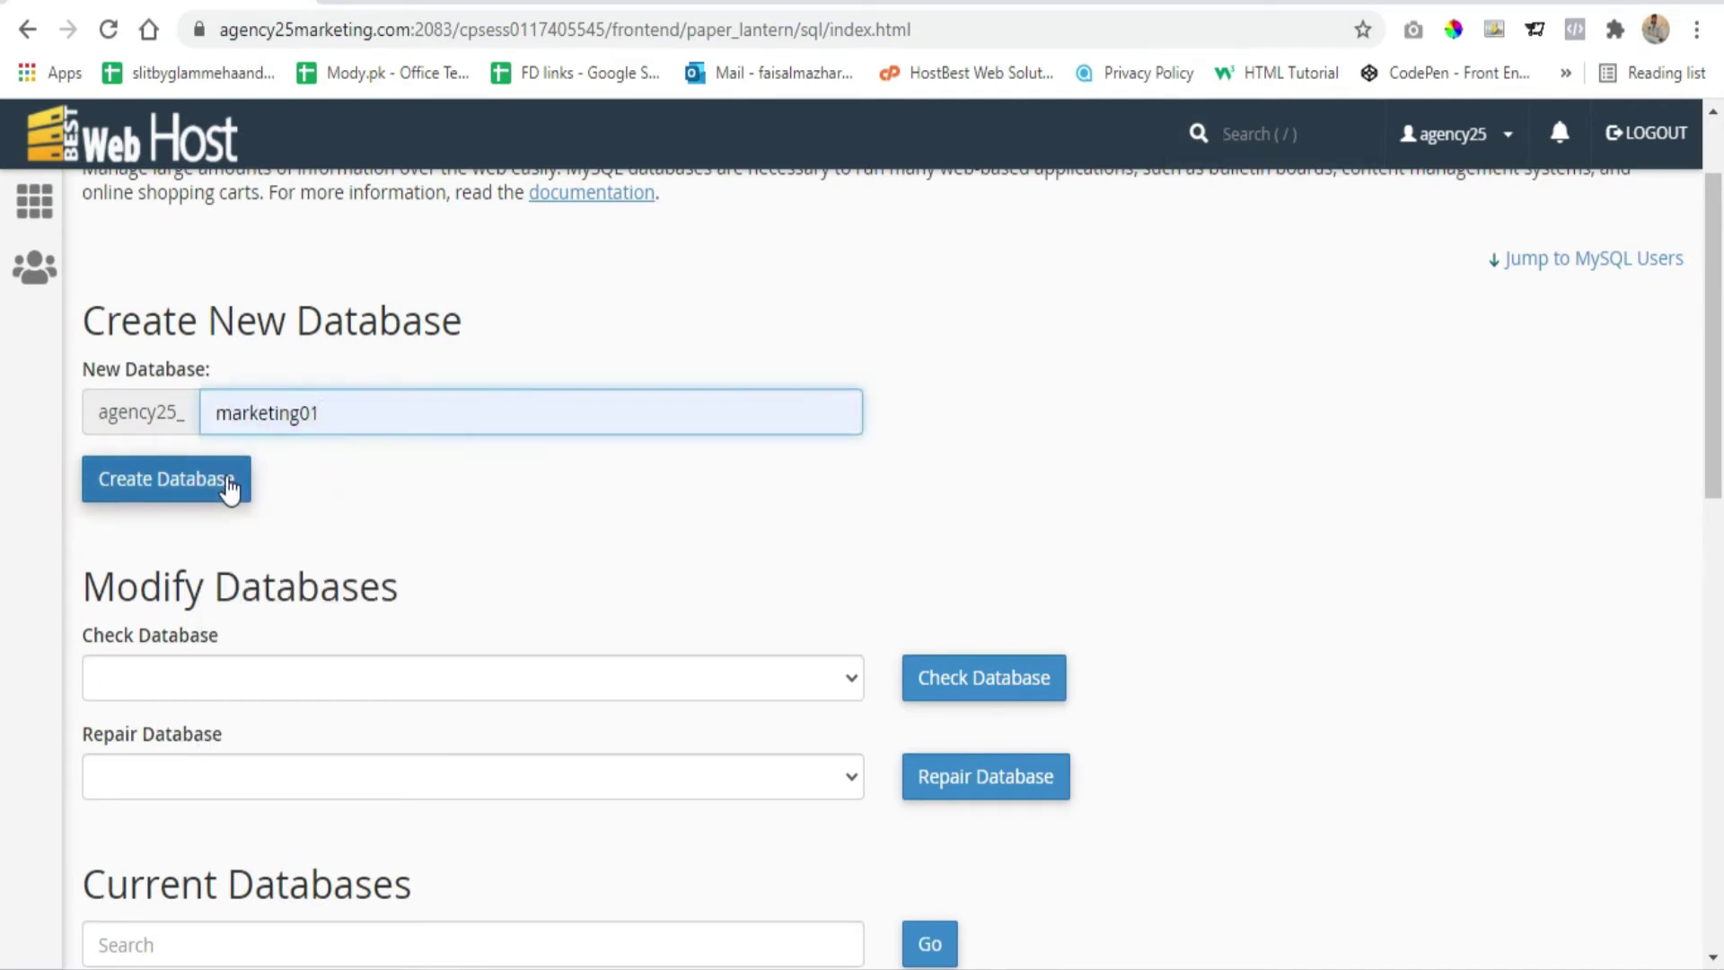
left_click(224, 487)
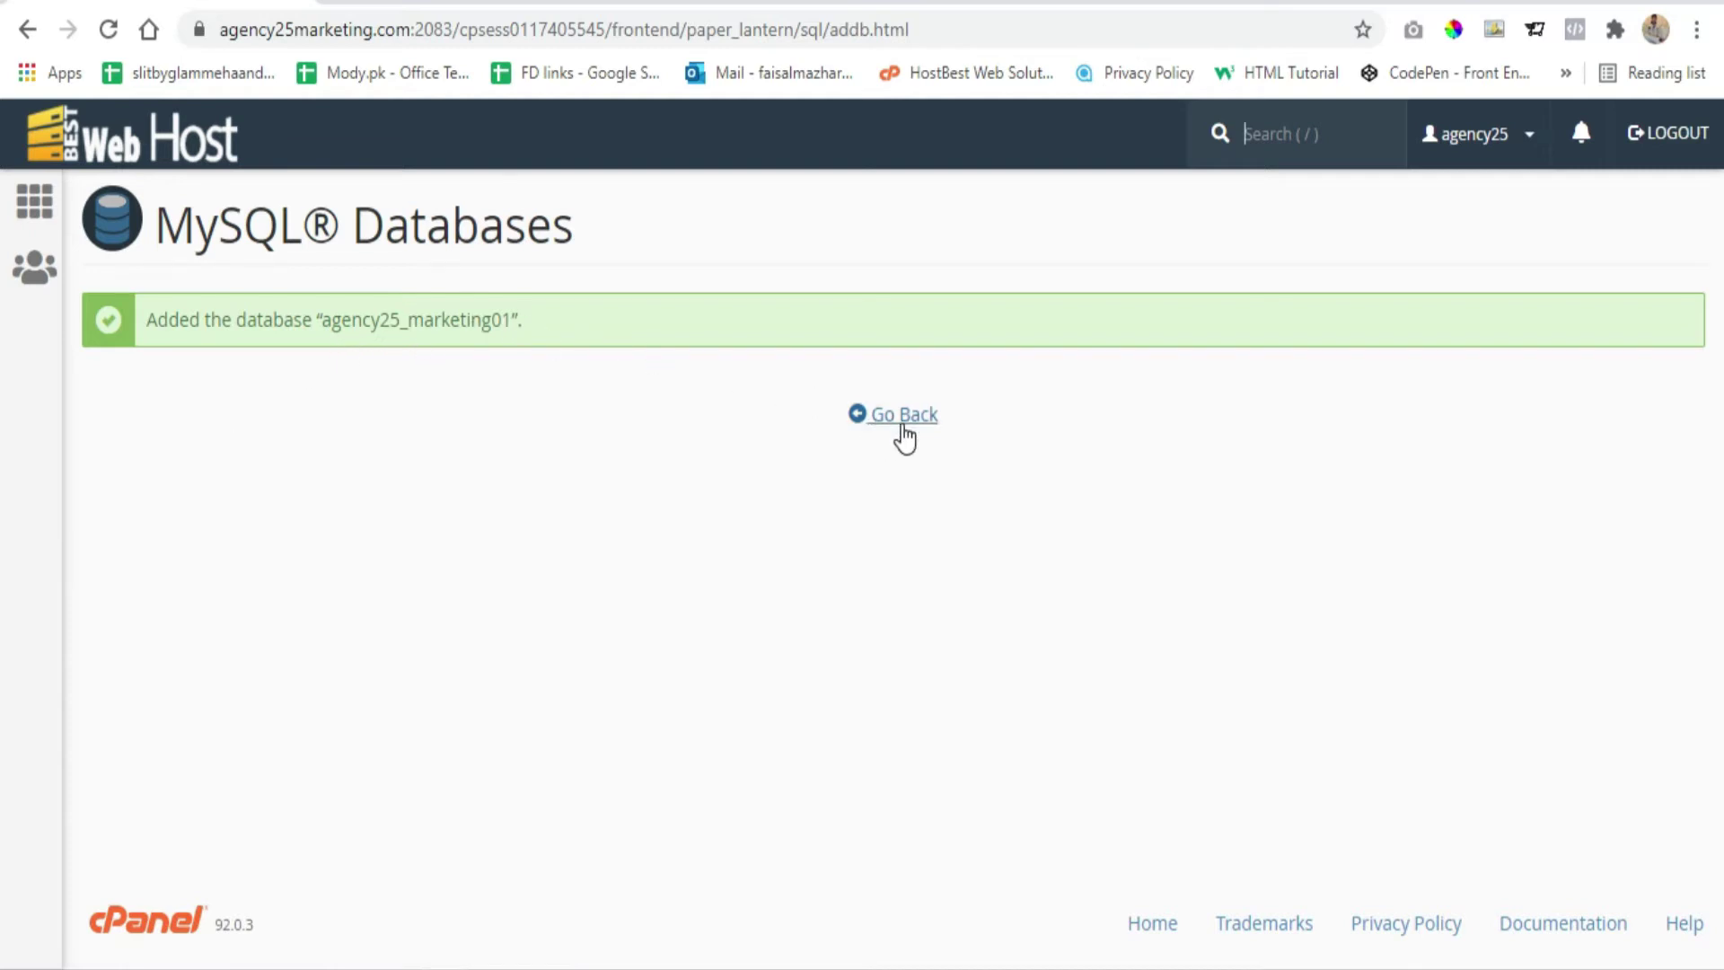
left_click(902, 415)
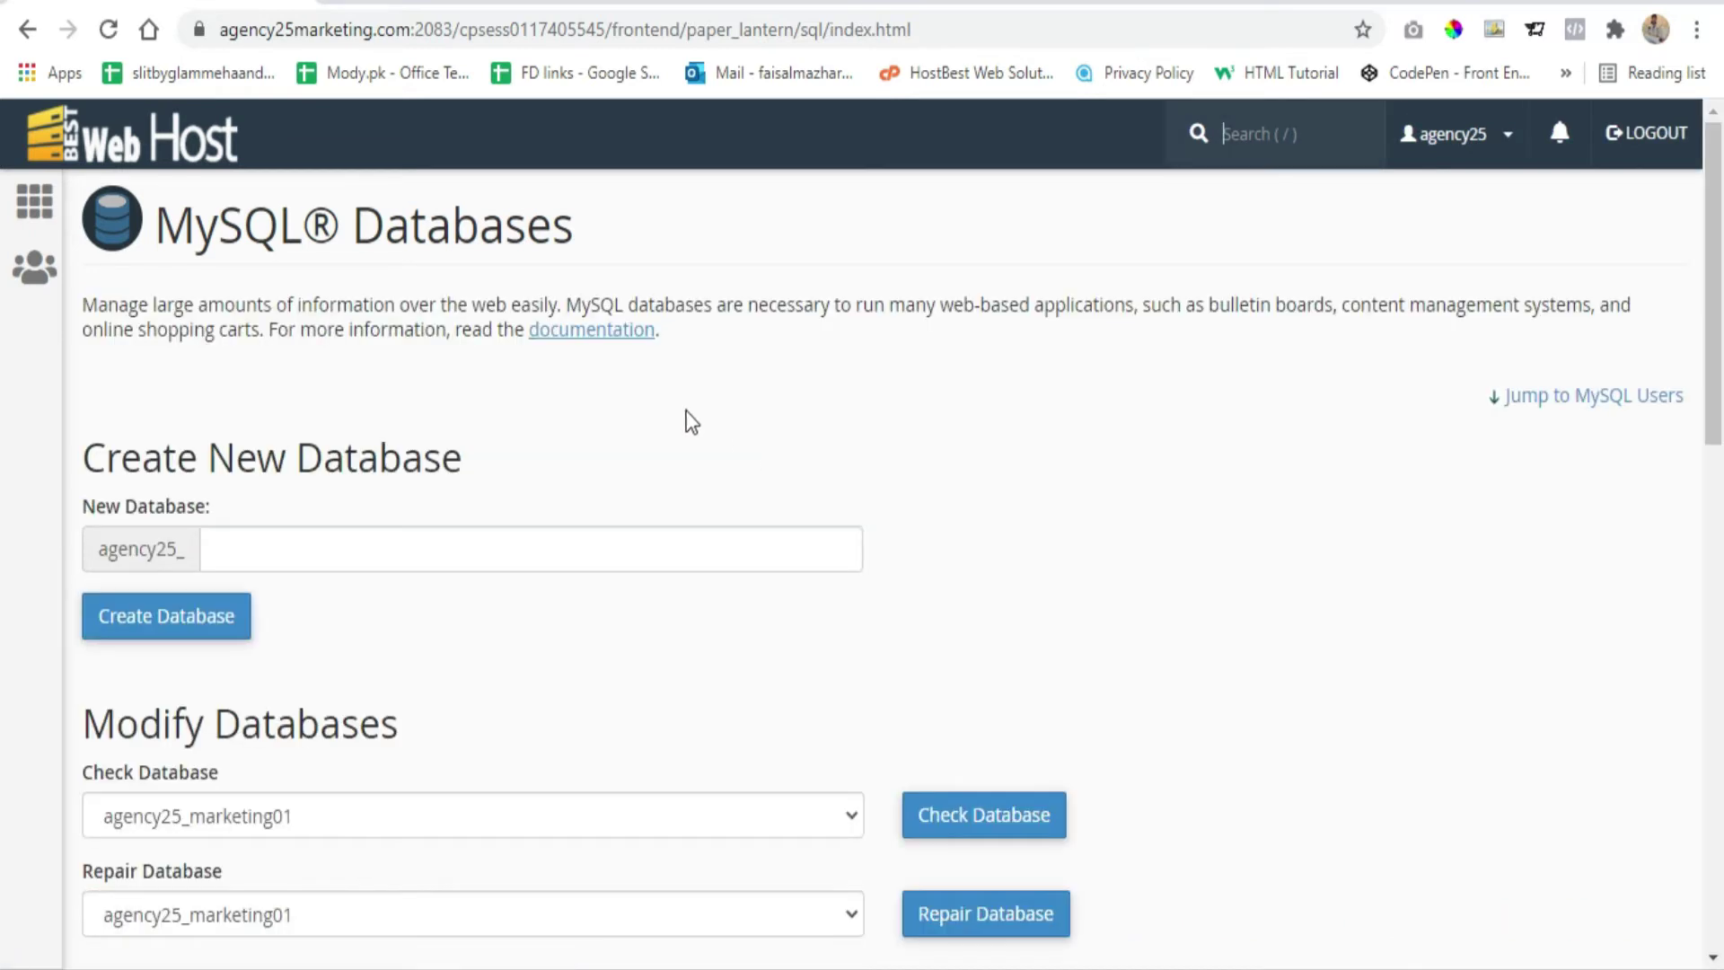
Enter marketing01 as the username under Add New User in MySQL Users
scroll(620, 385, "down", 8)
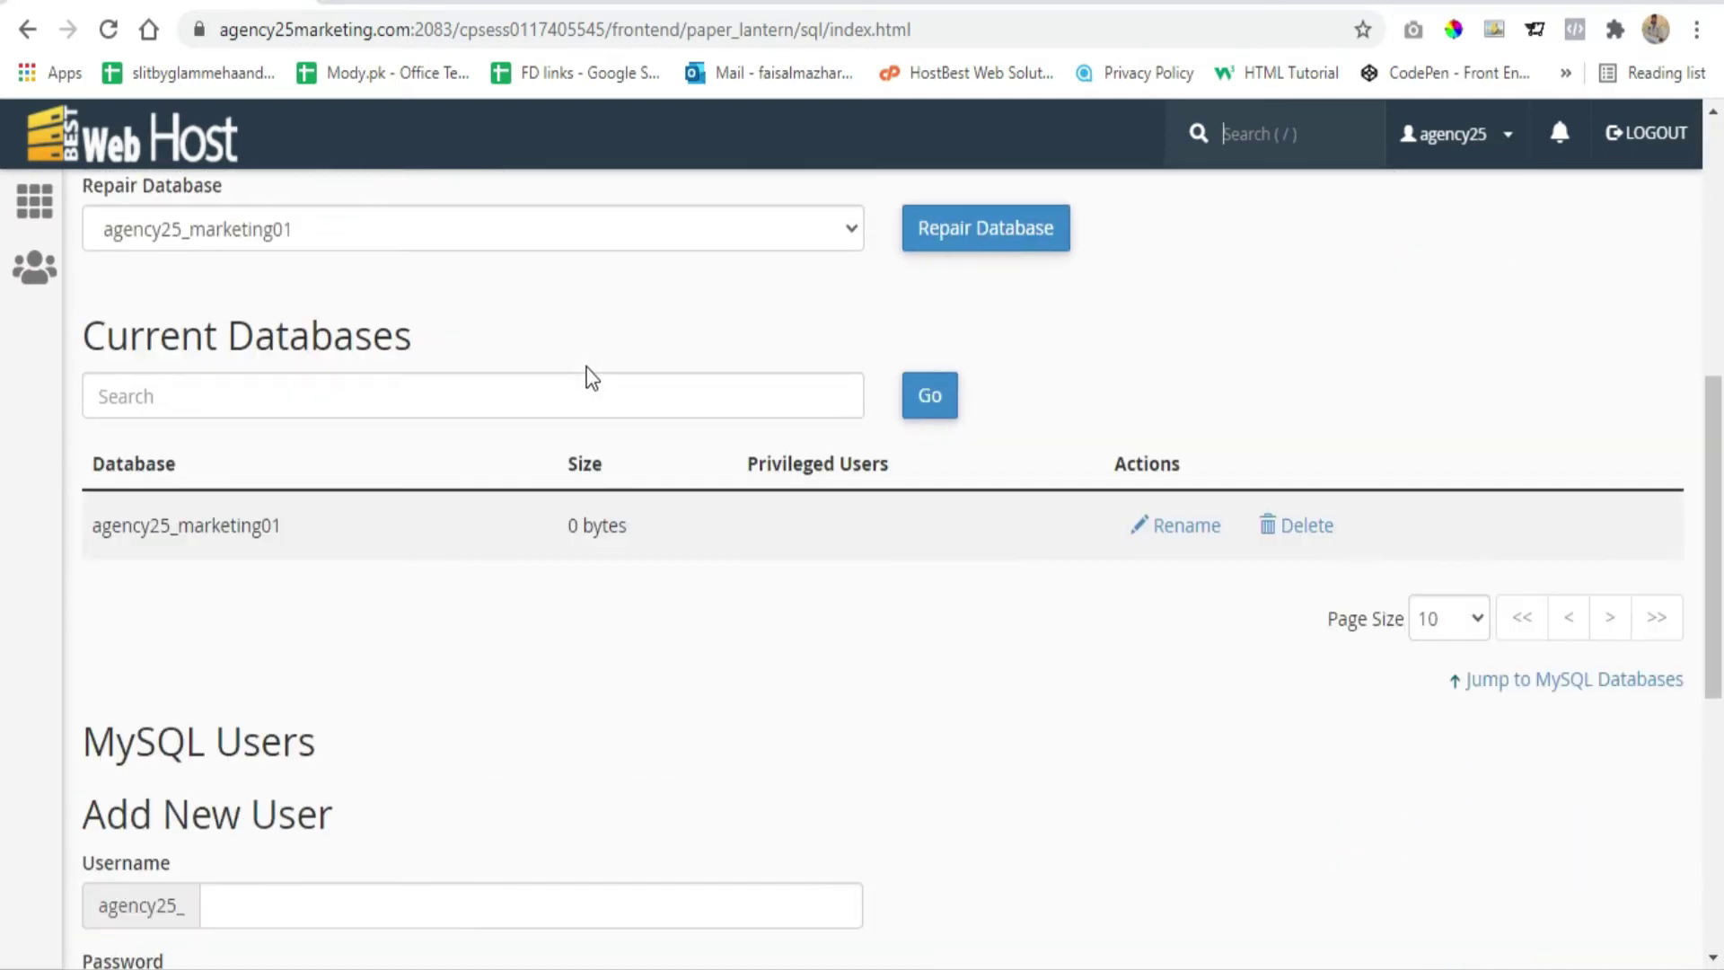
scroll(584, 375, "down", 1)
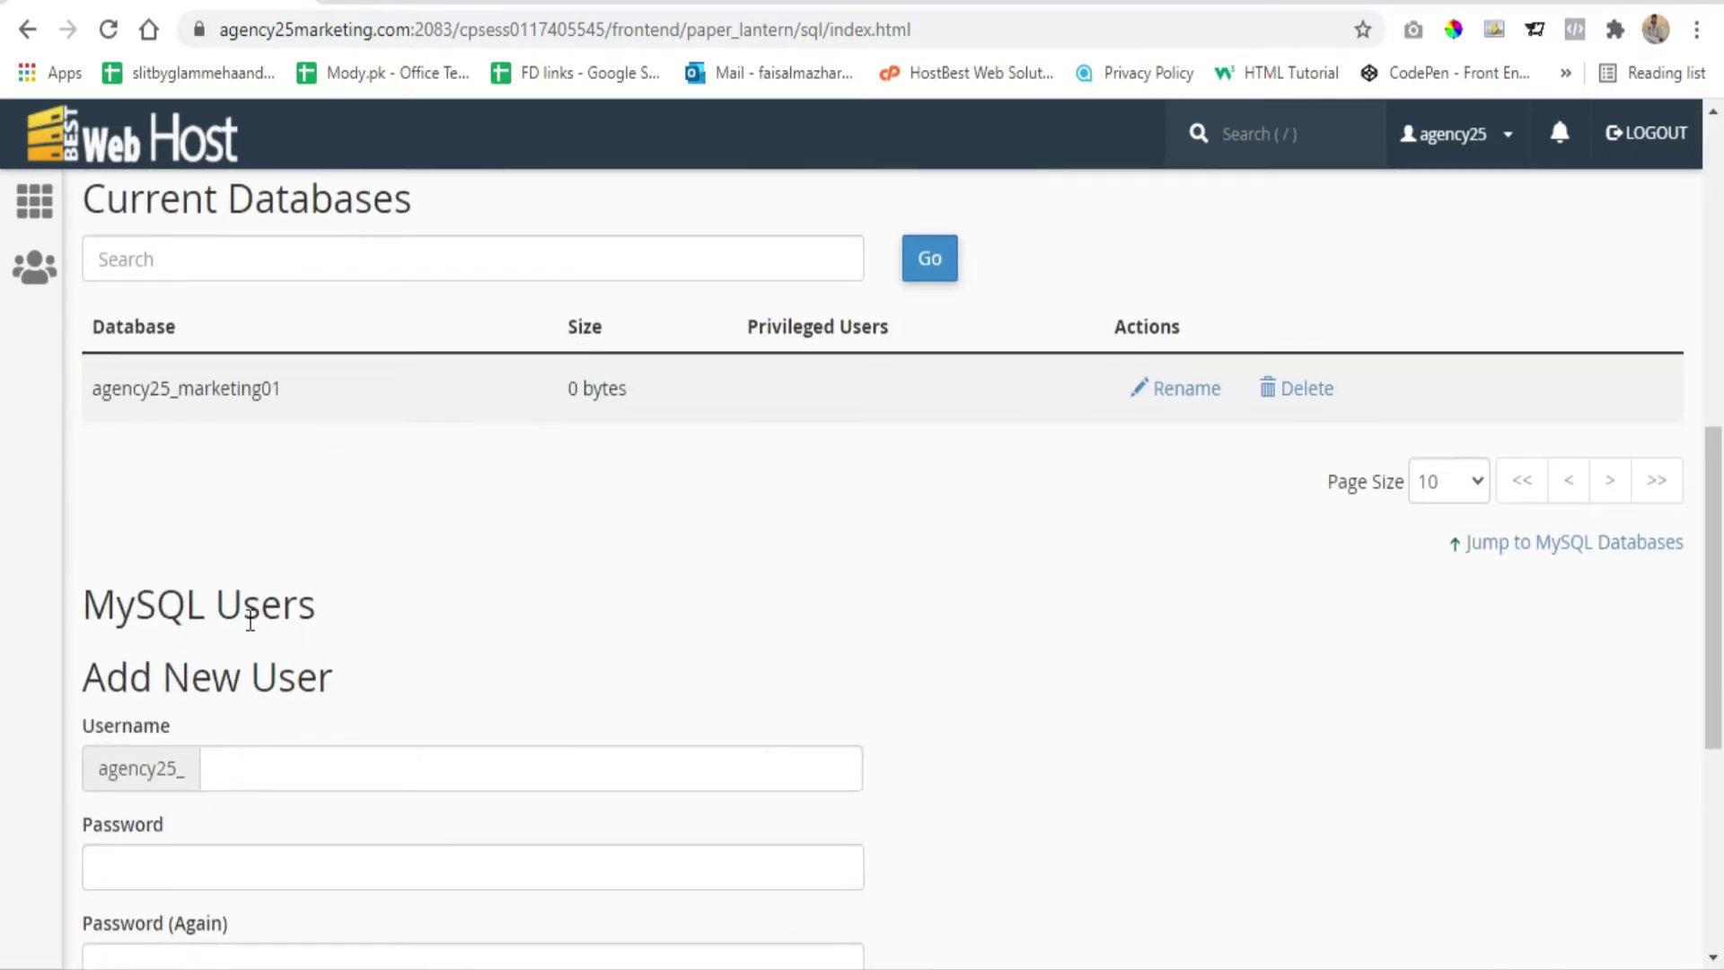
scroll(251, 619, "down", 3)
left_click(227, 497)
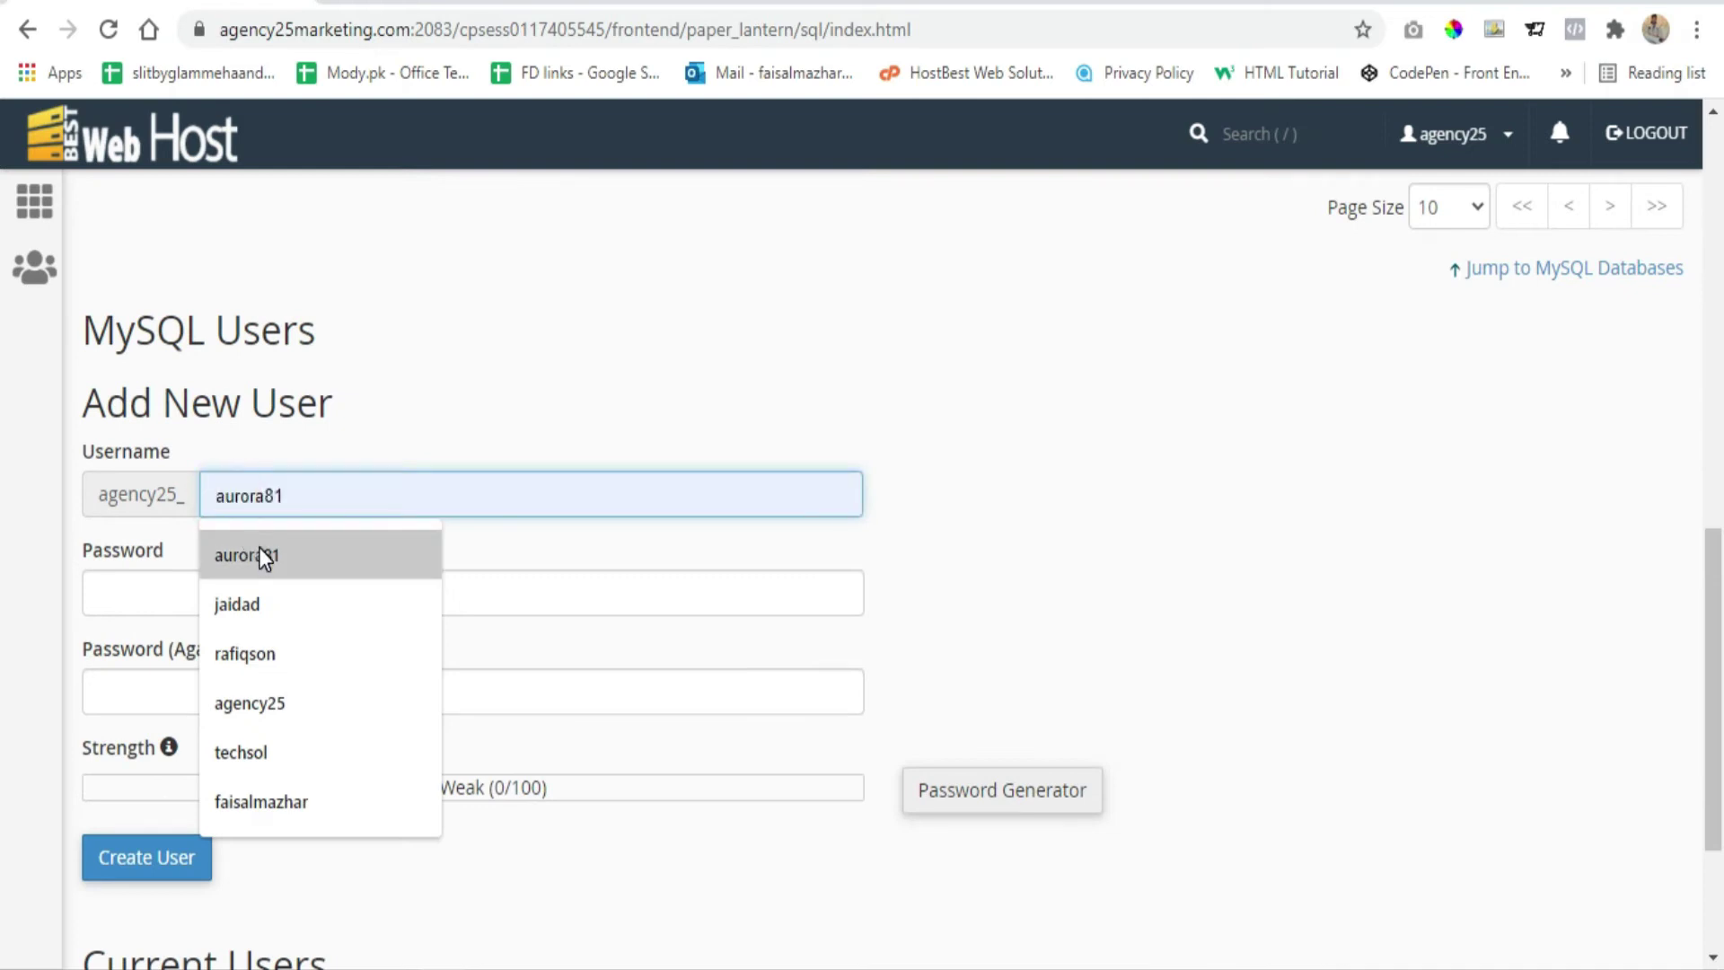
type("mak")
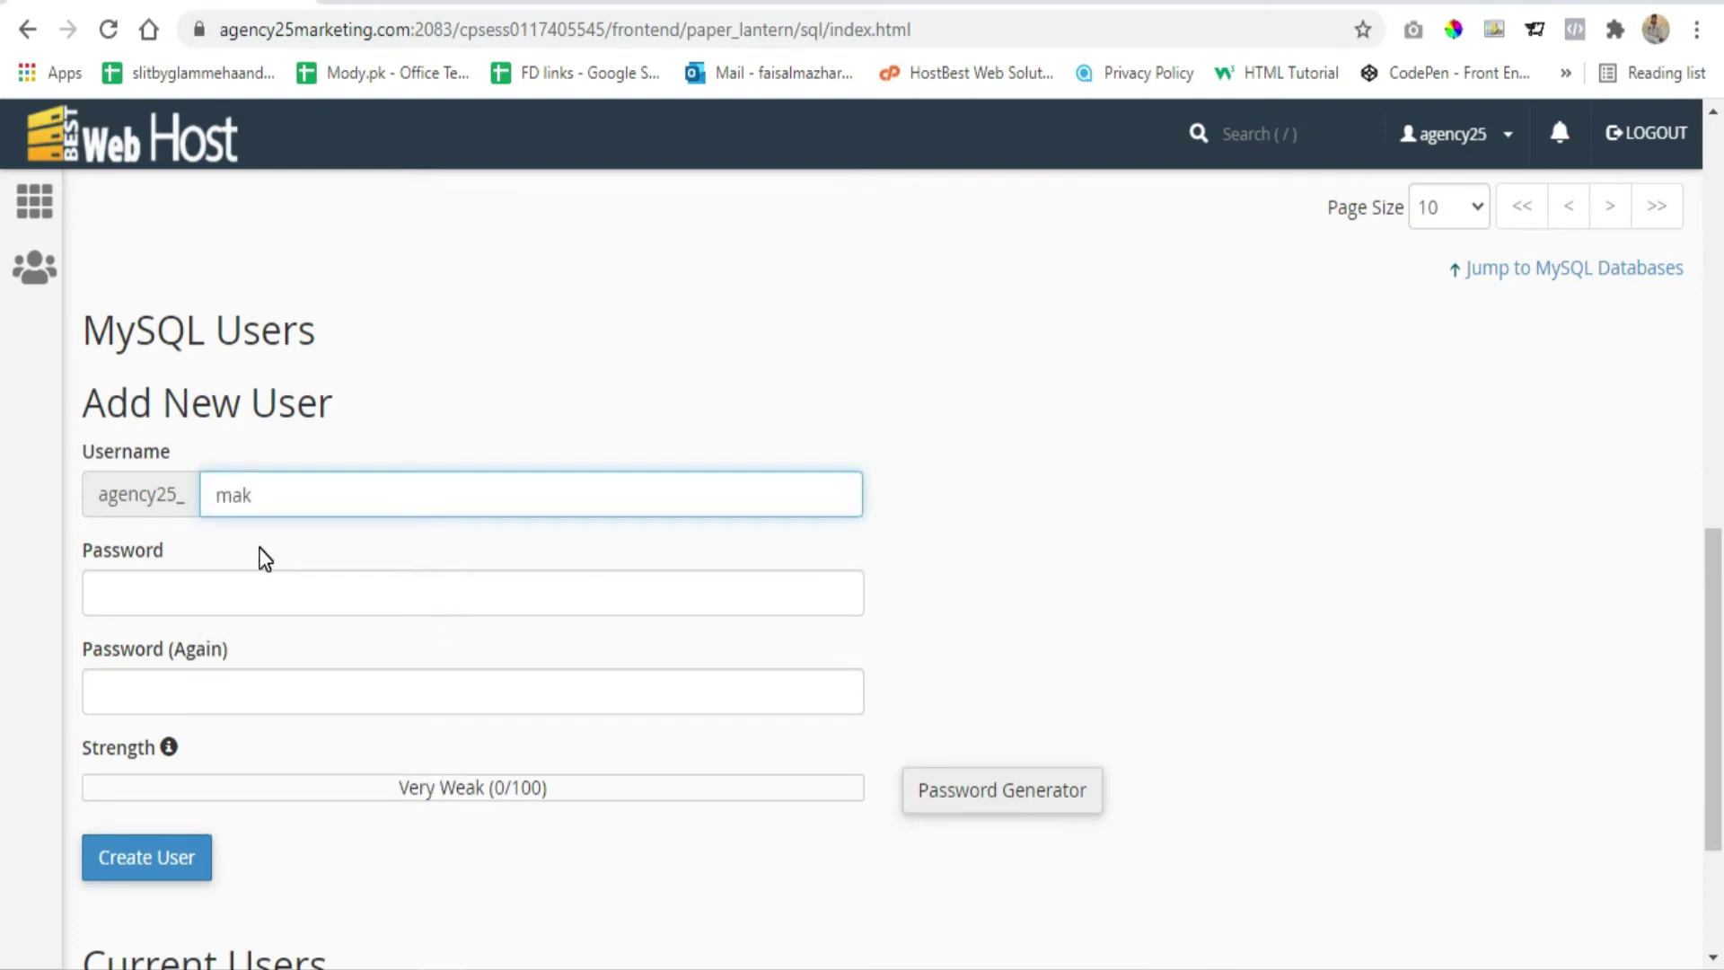
key("BackSpace")
left_click(278, 558)
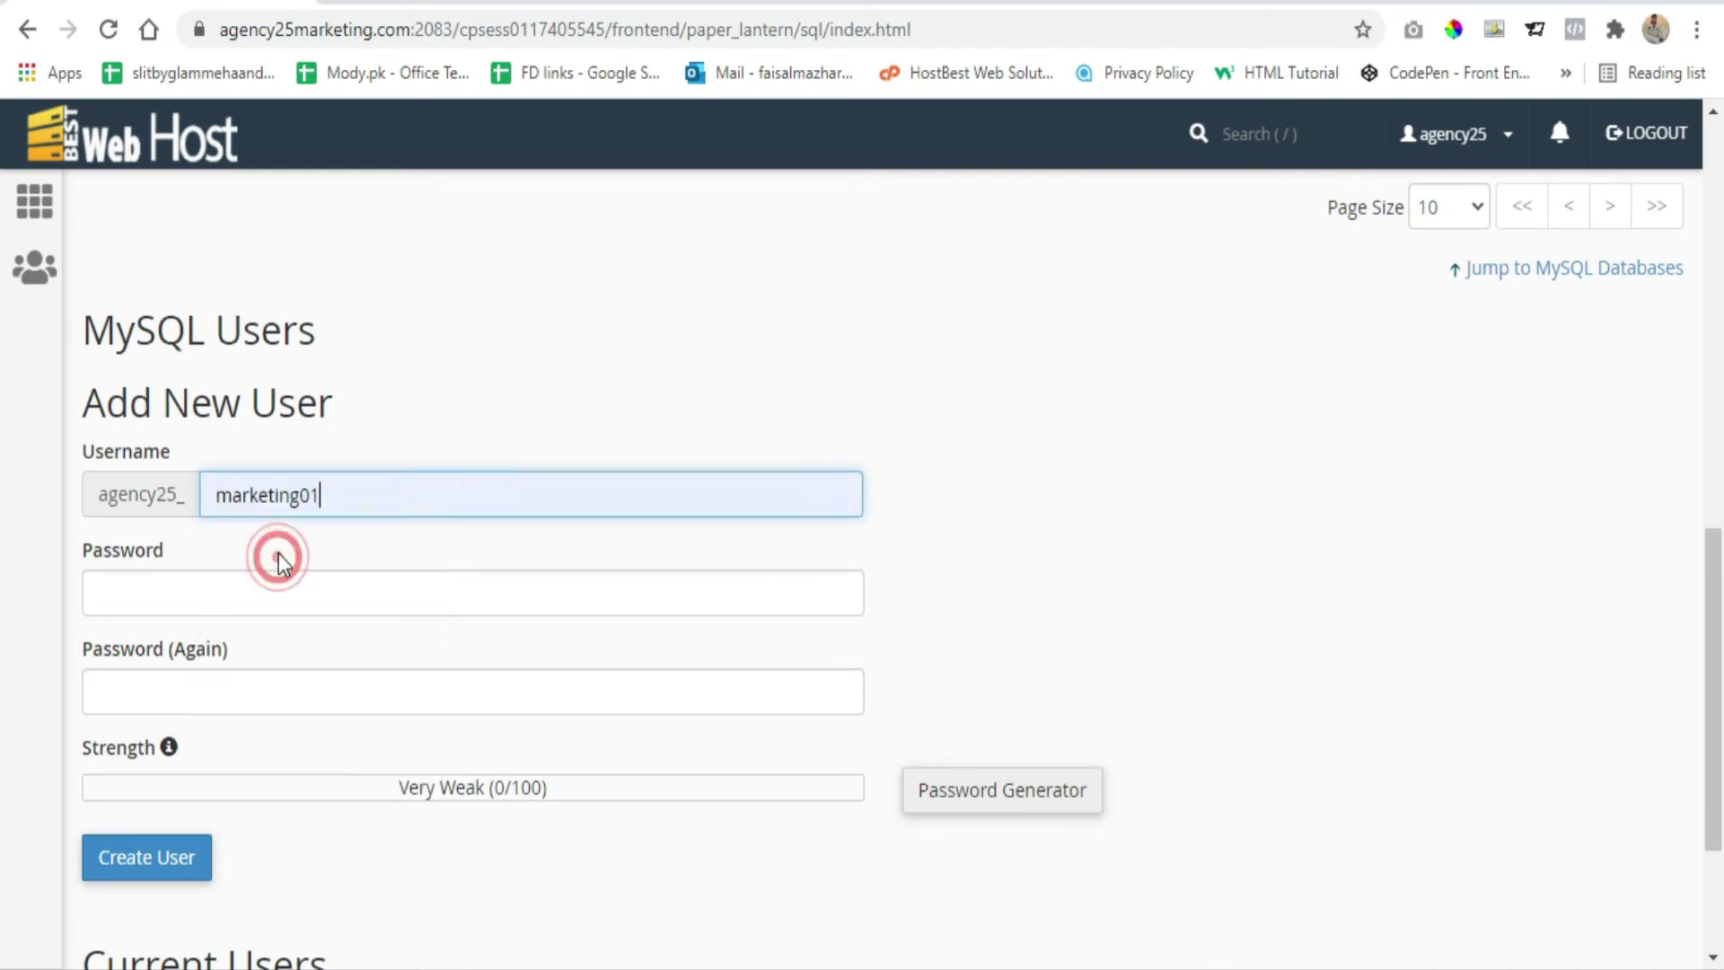
Enter and confirm a strong password, then create the user agency25_marketing01
left_click(255, 585)
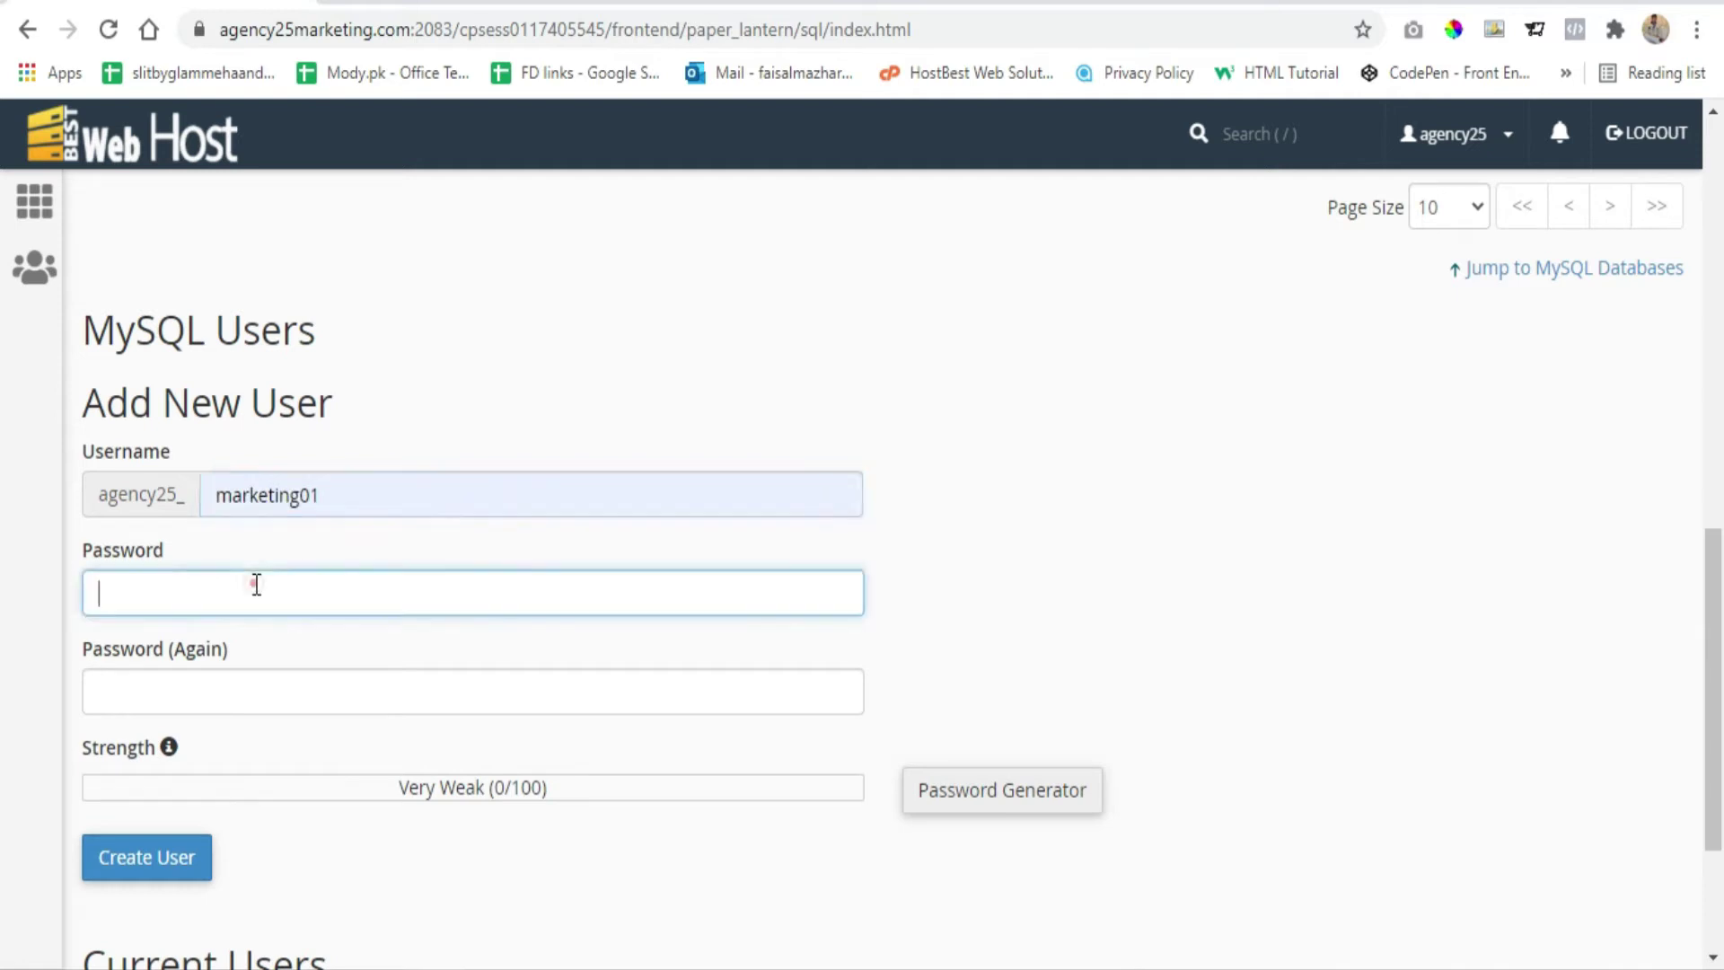
type("a")
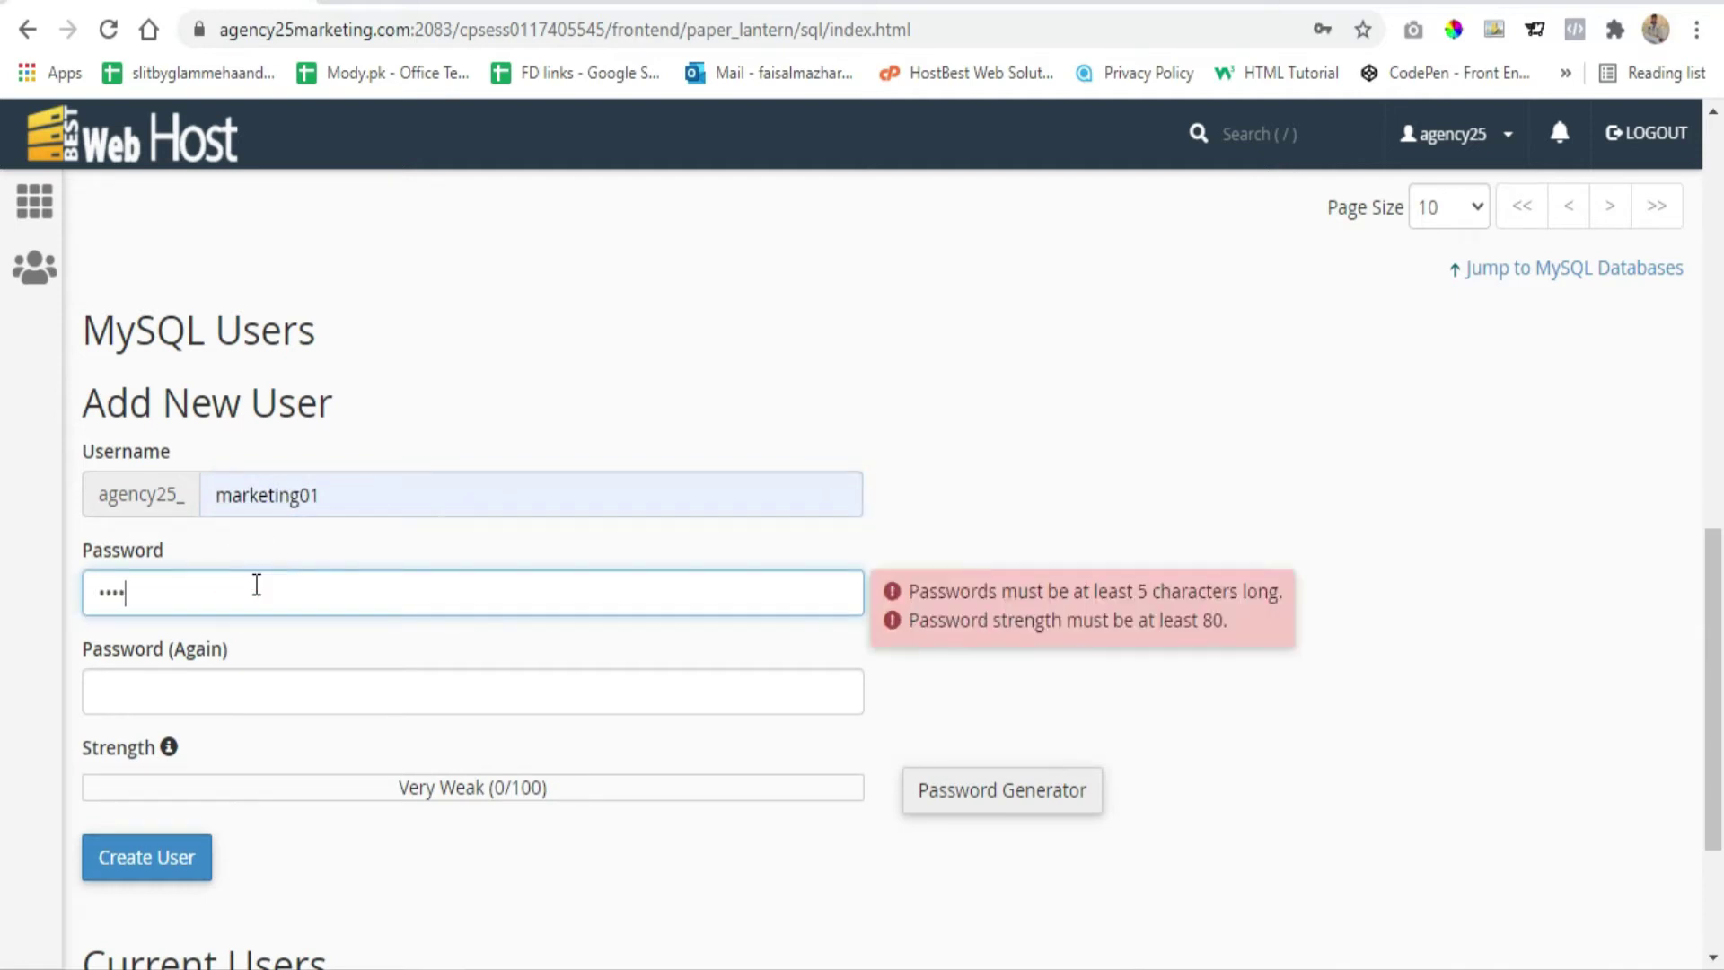
type("aaaa")
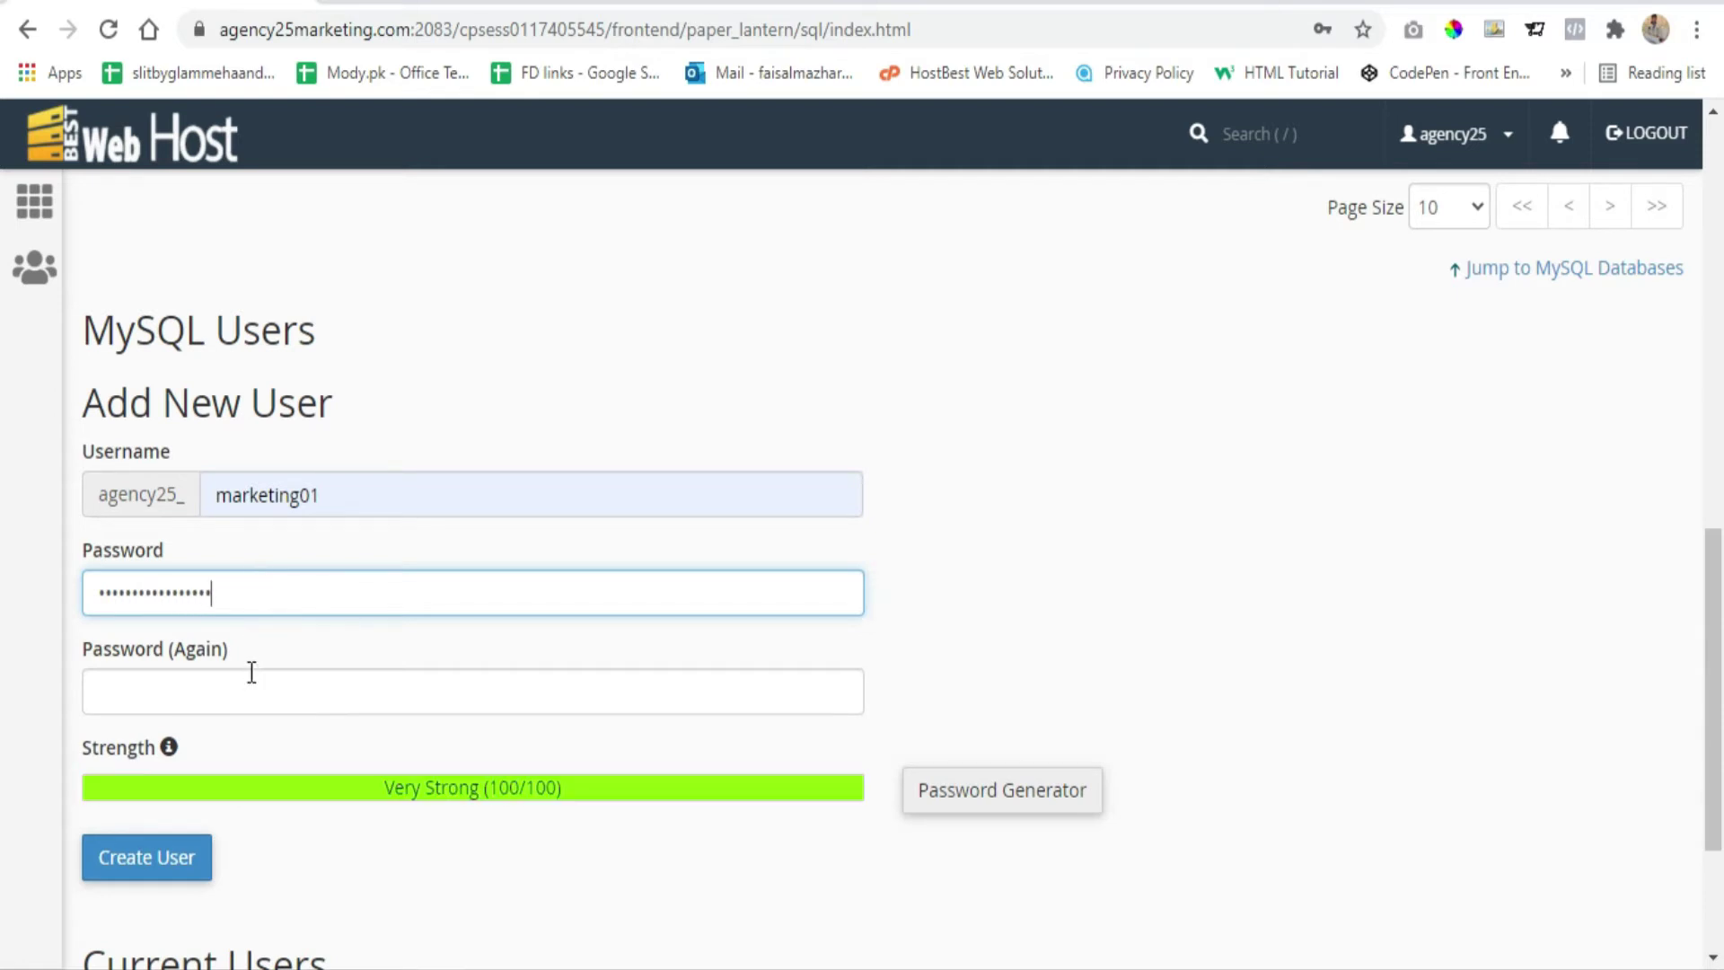
left_click(251, 675)
type("a")
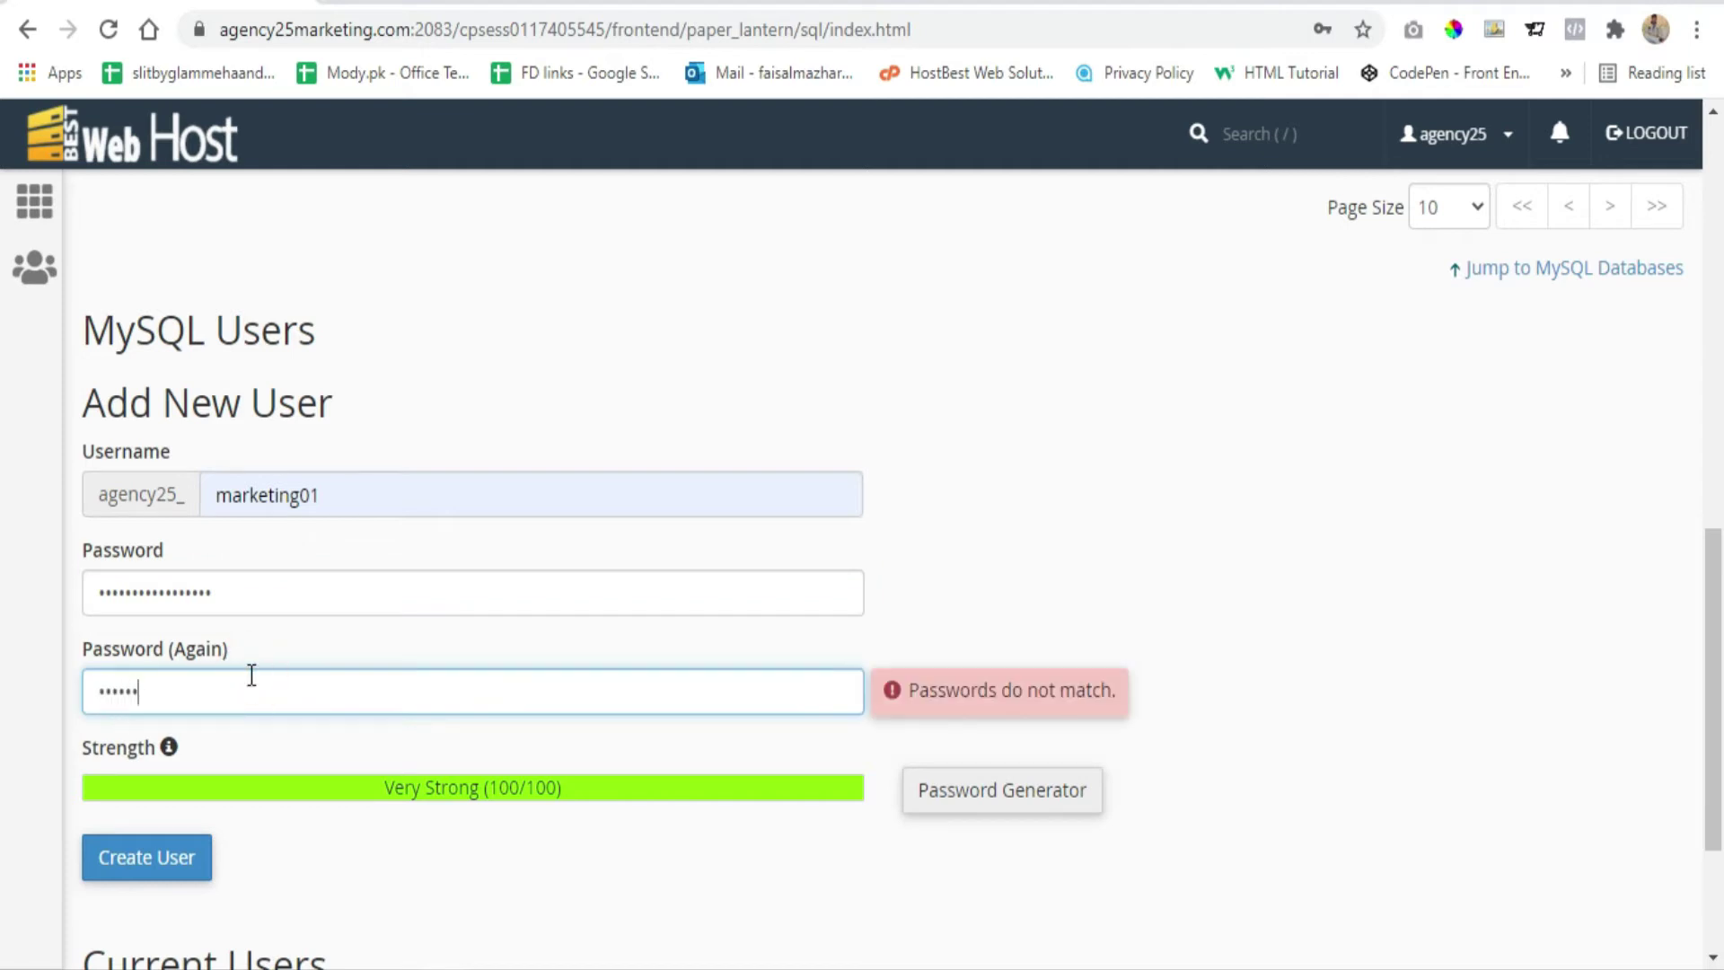
type("a")
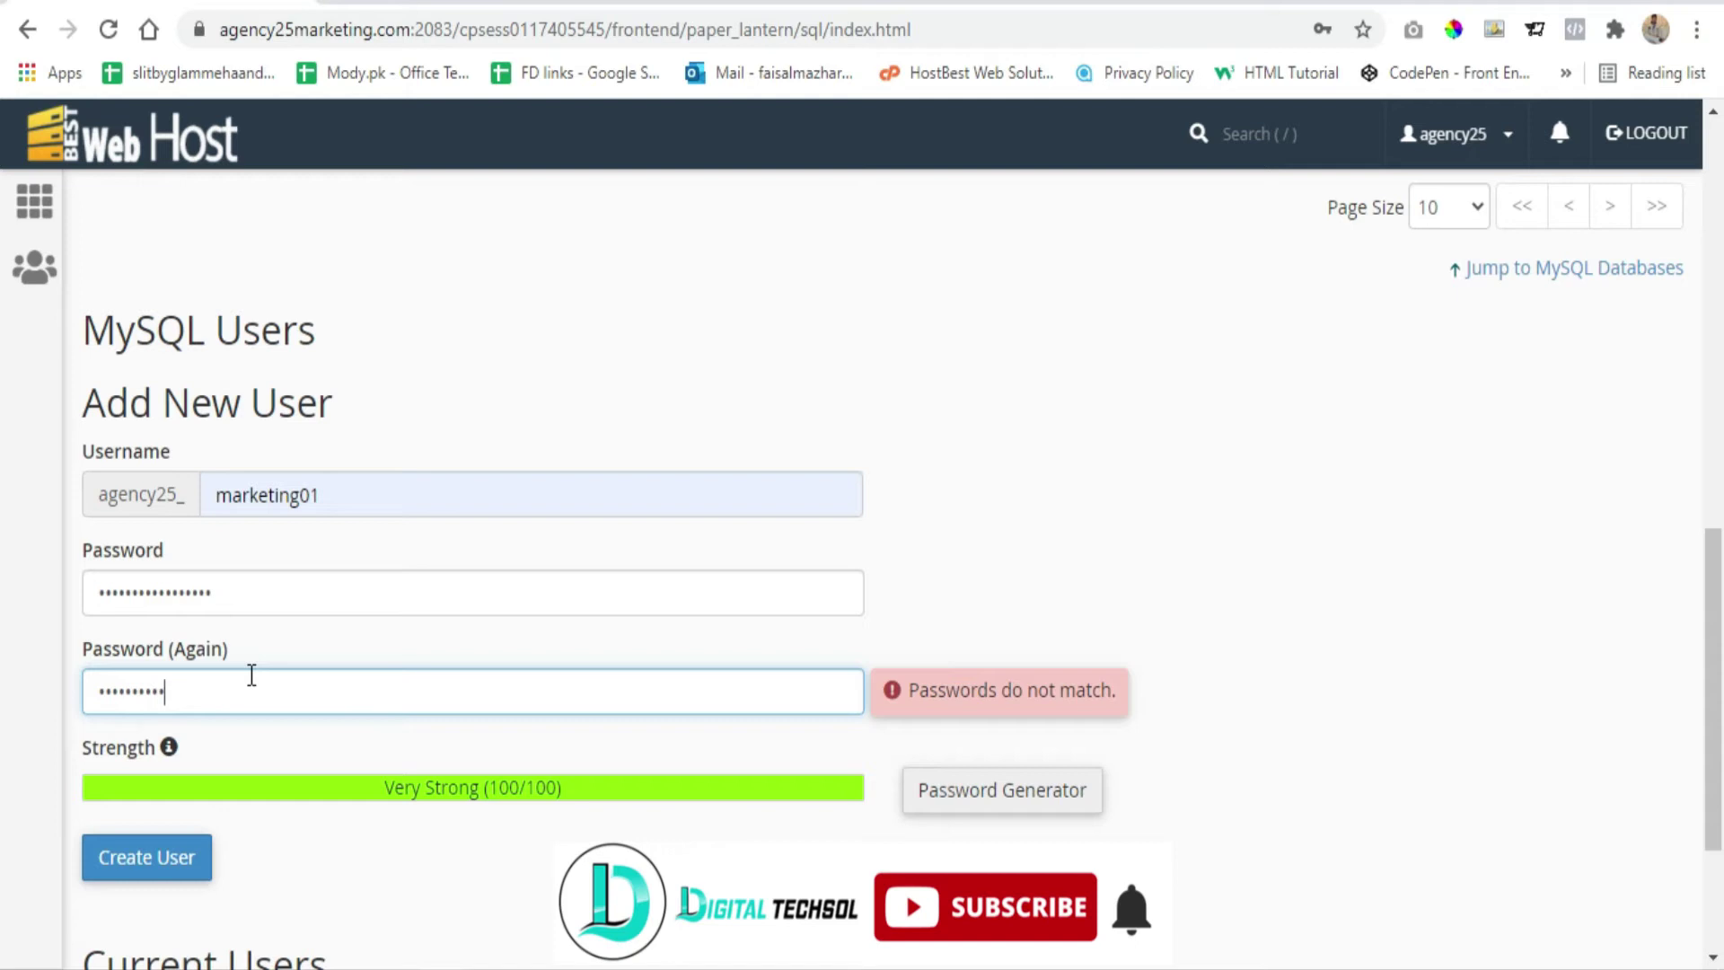
type("aaaa")
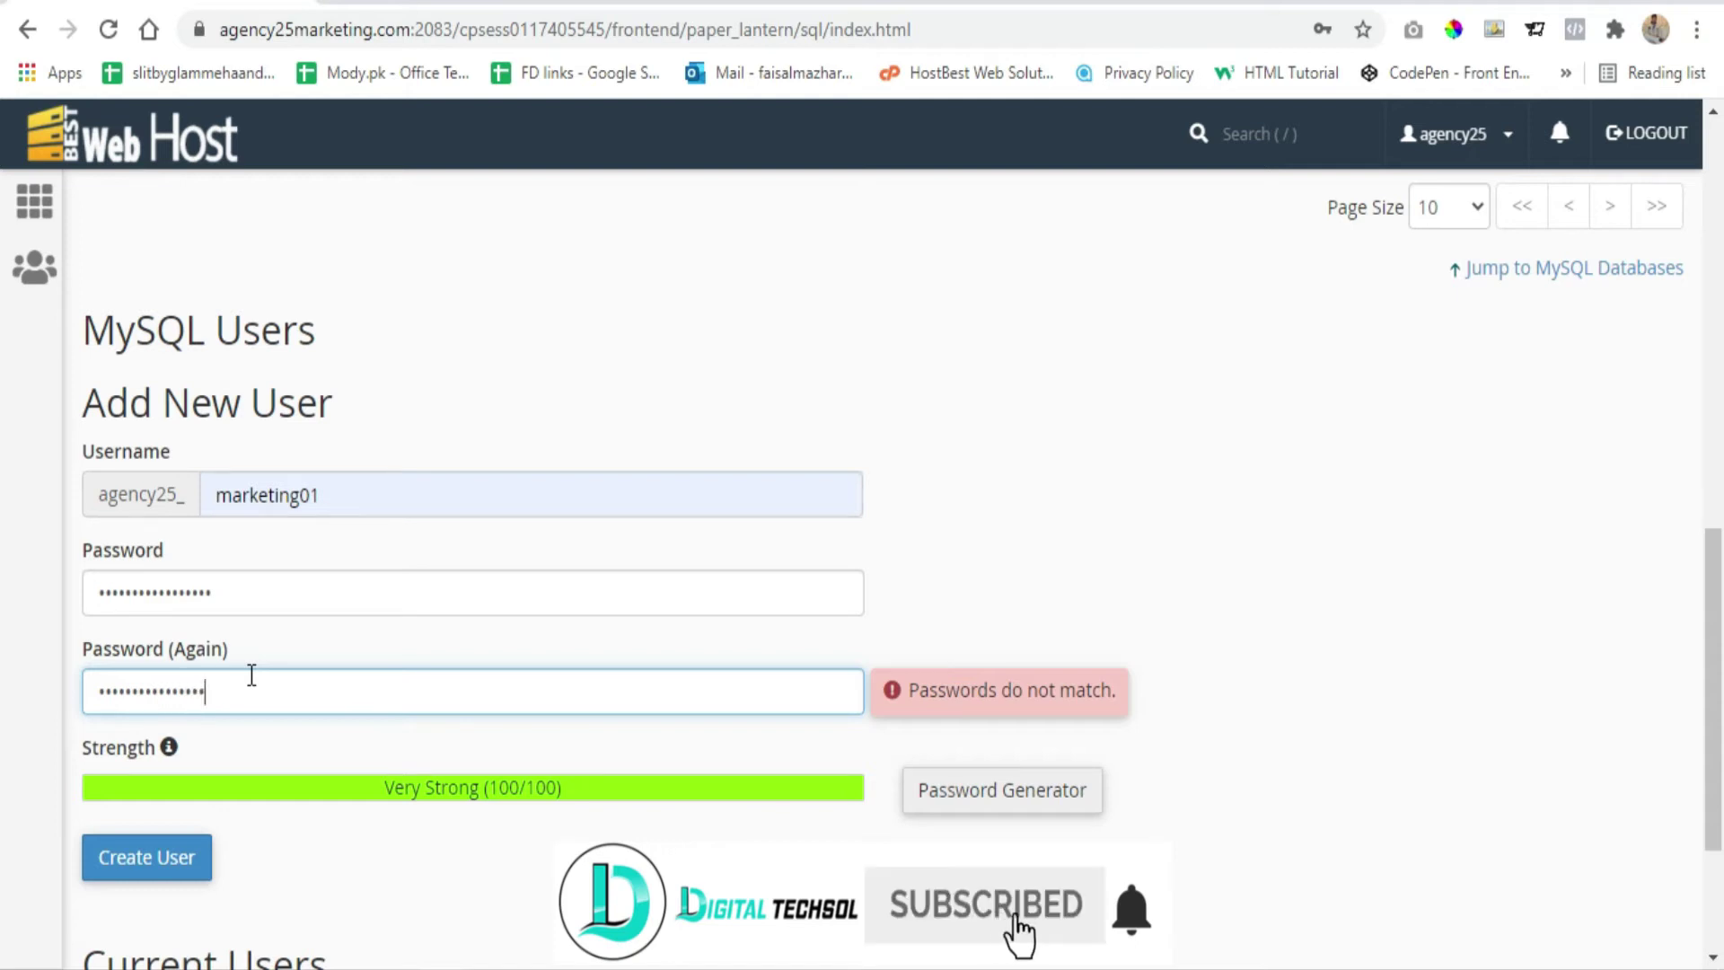
left_click(1347, 589)
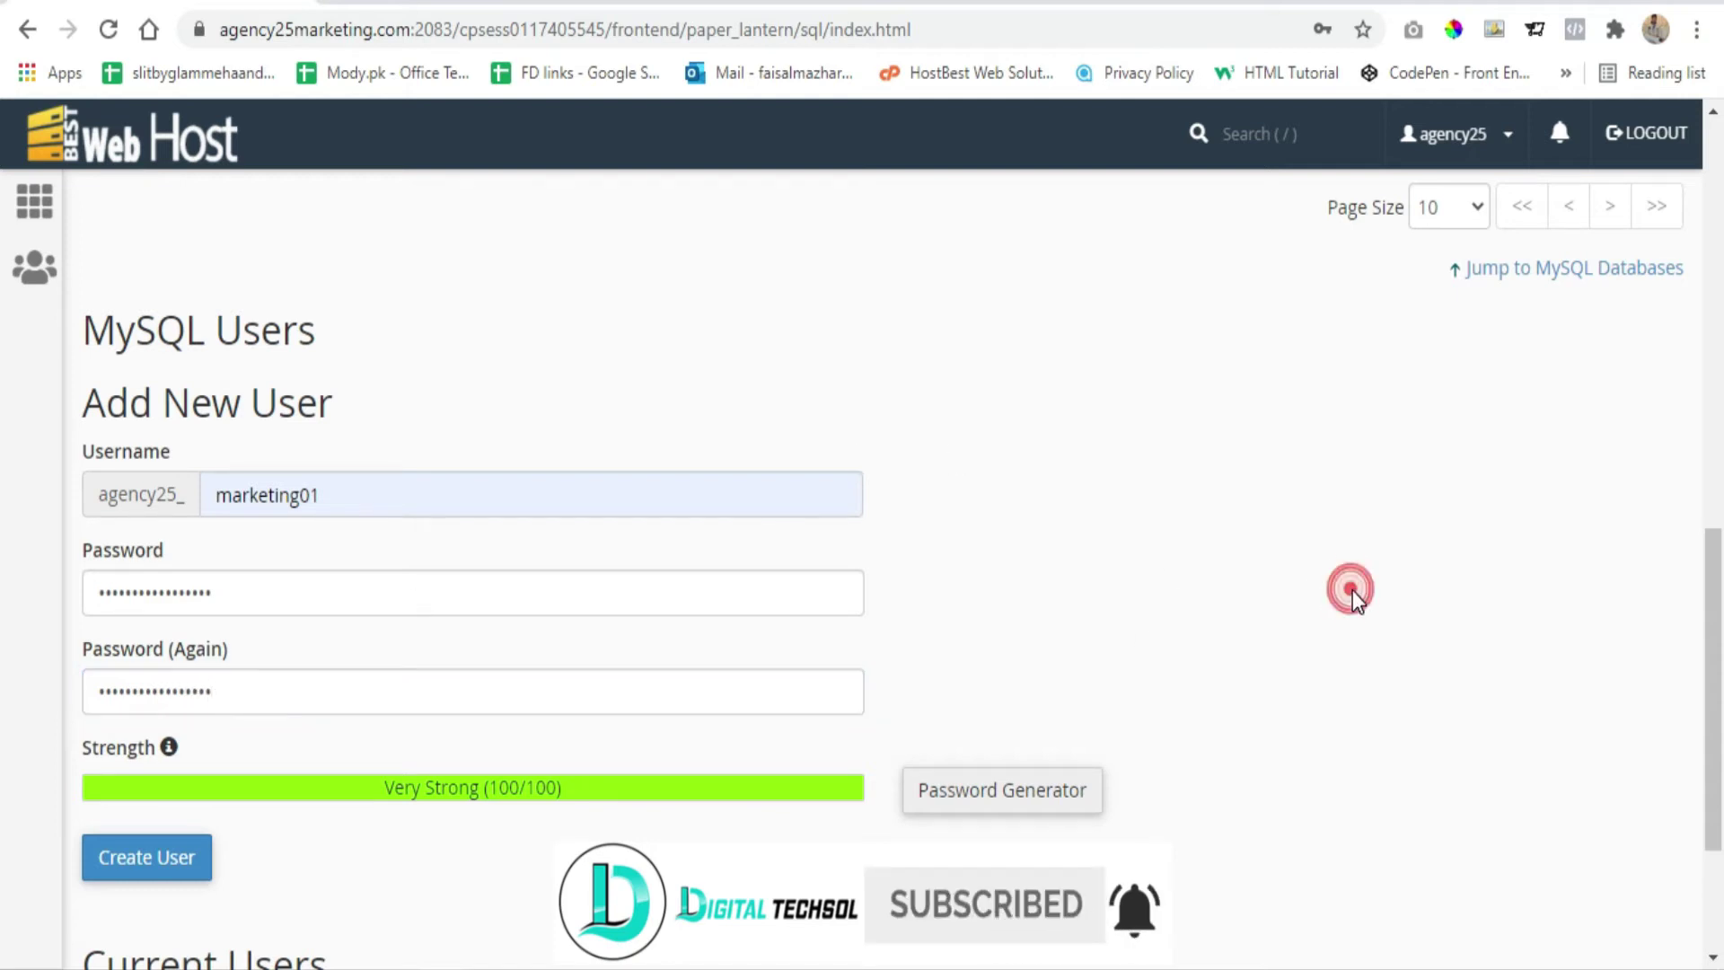
scroll(224, 653, "down", 2)
left_click(186, 720)
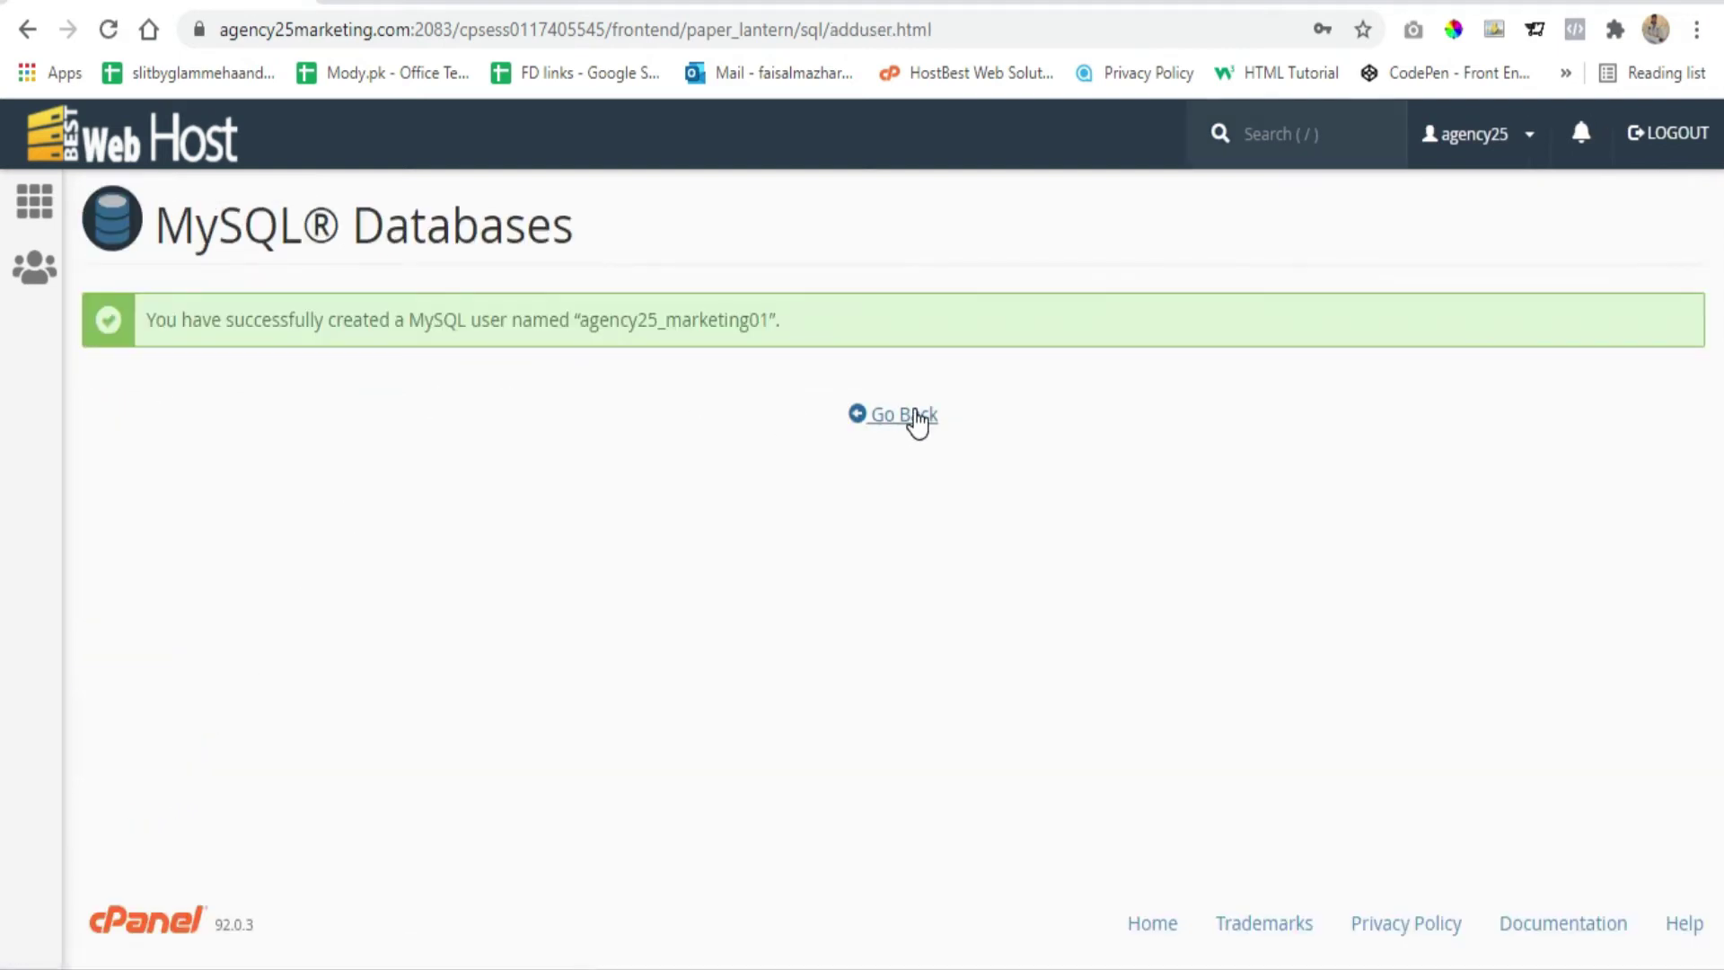
Add agency25_marketing01 user to the agency25_marketing01 database with ALL PRIVILEGES and save
left_click(912, 418)
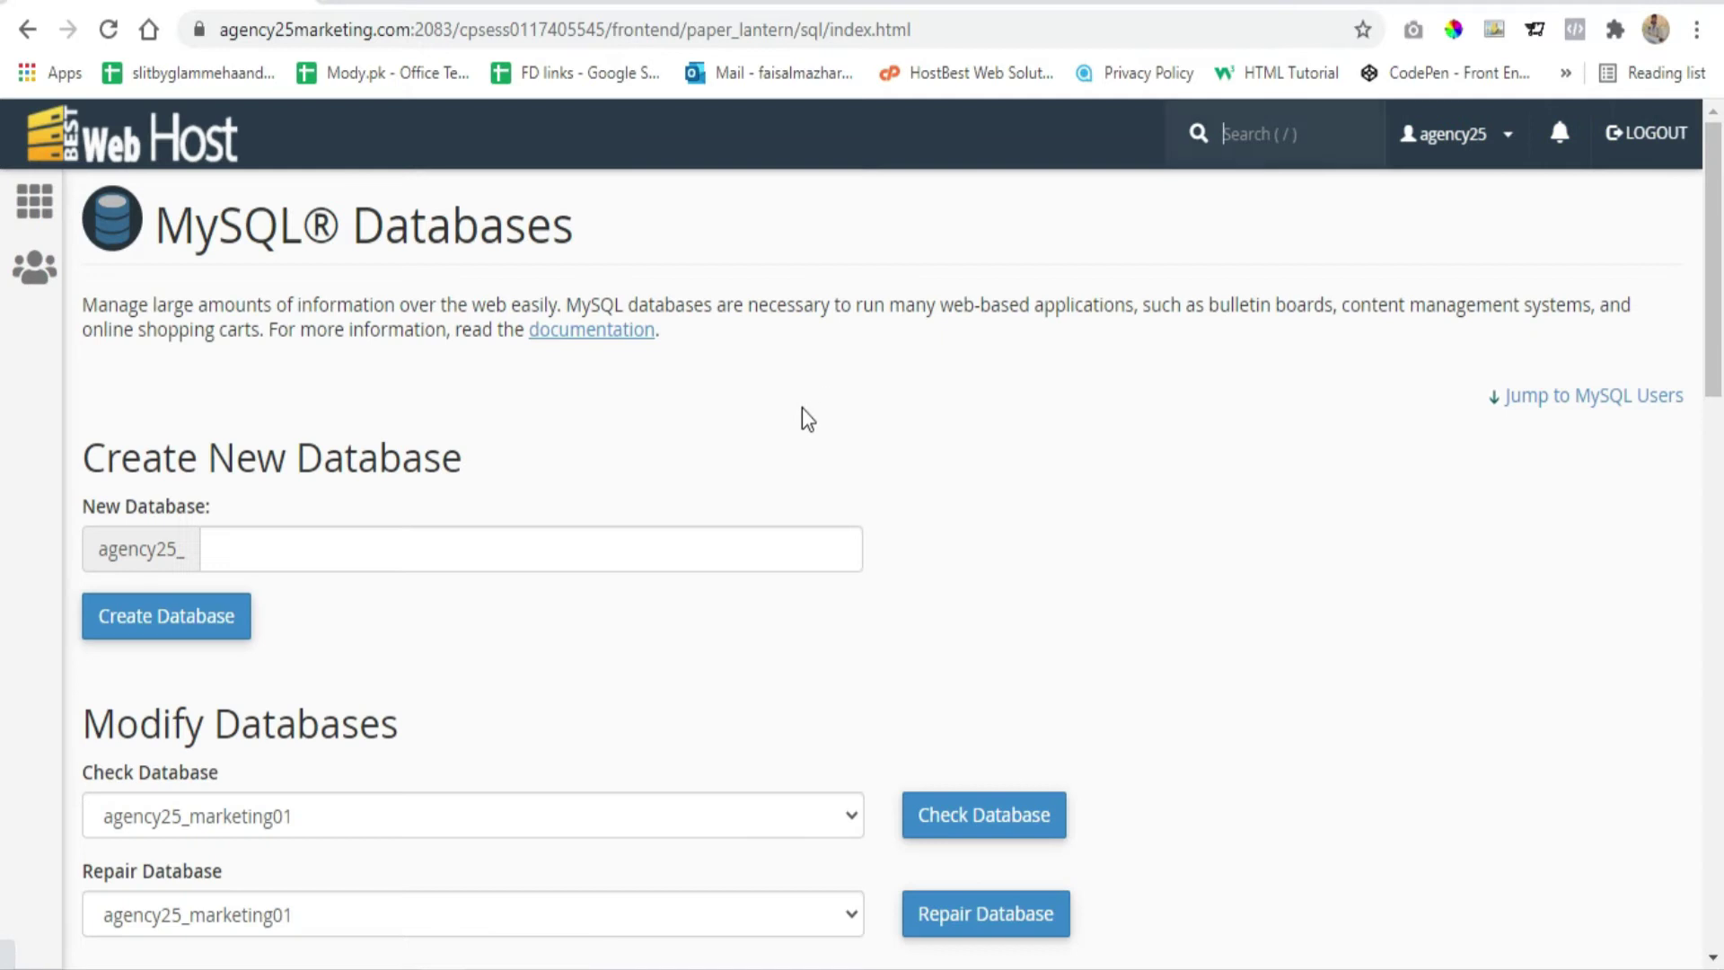
scroll(736, 422, "down", 6)
scroll(735, 422, "down", 9)
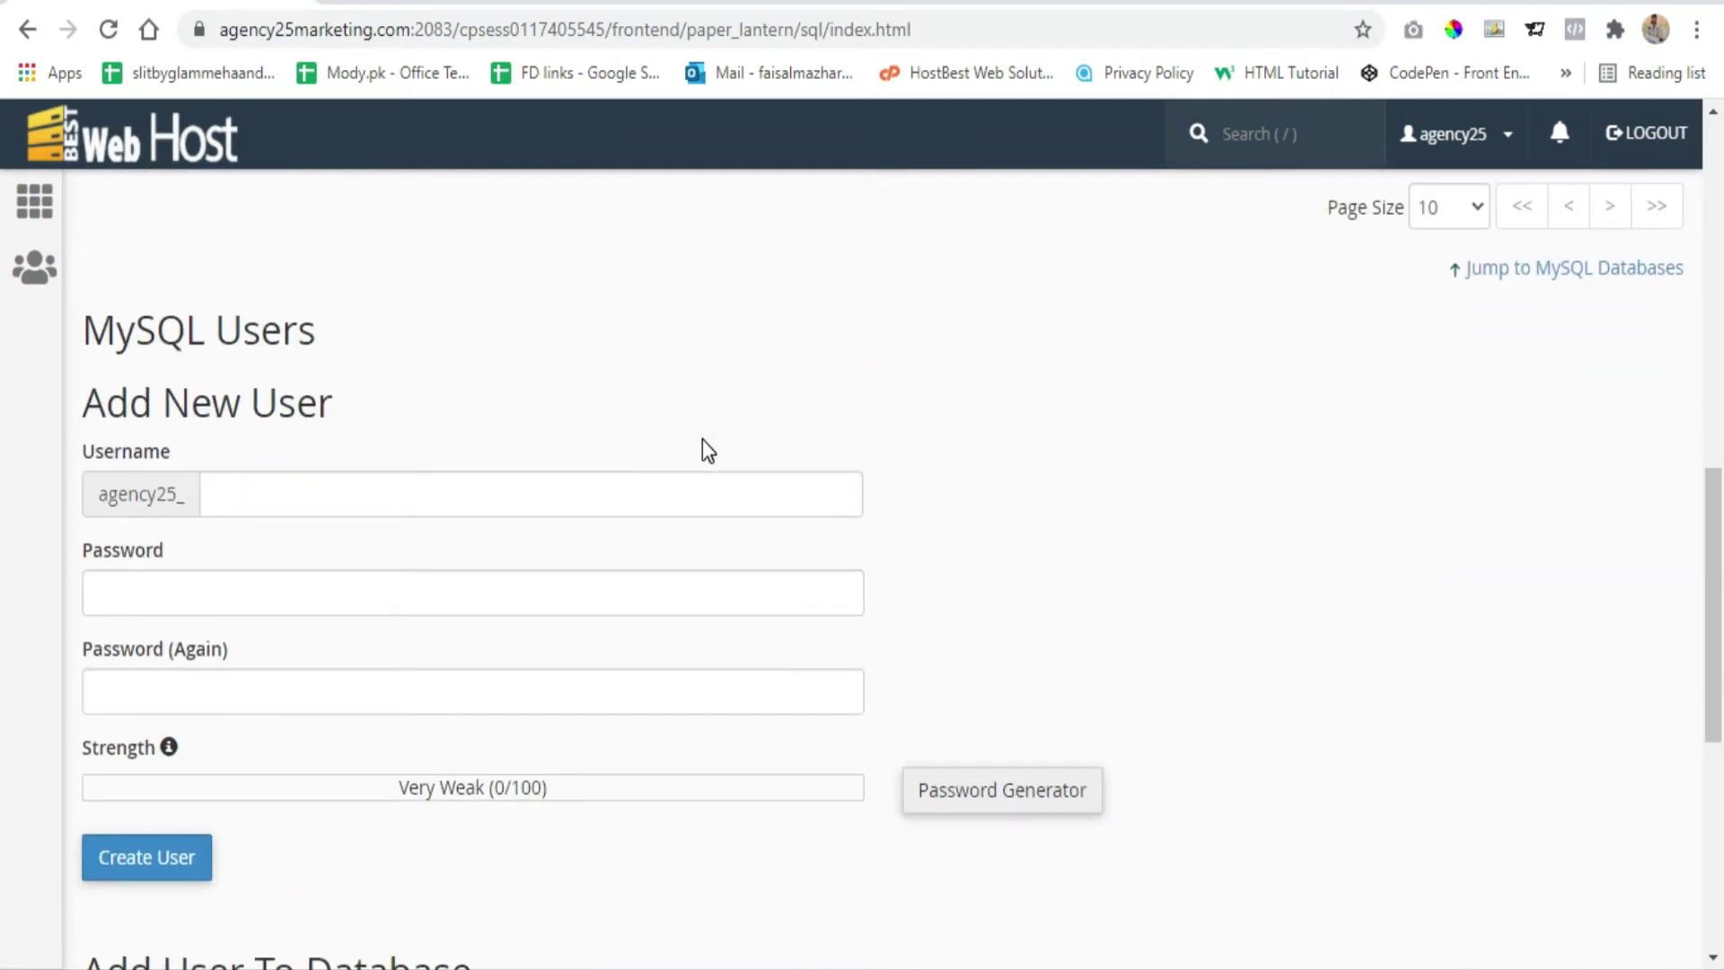
scroll(538, 547, "down", 3)
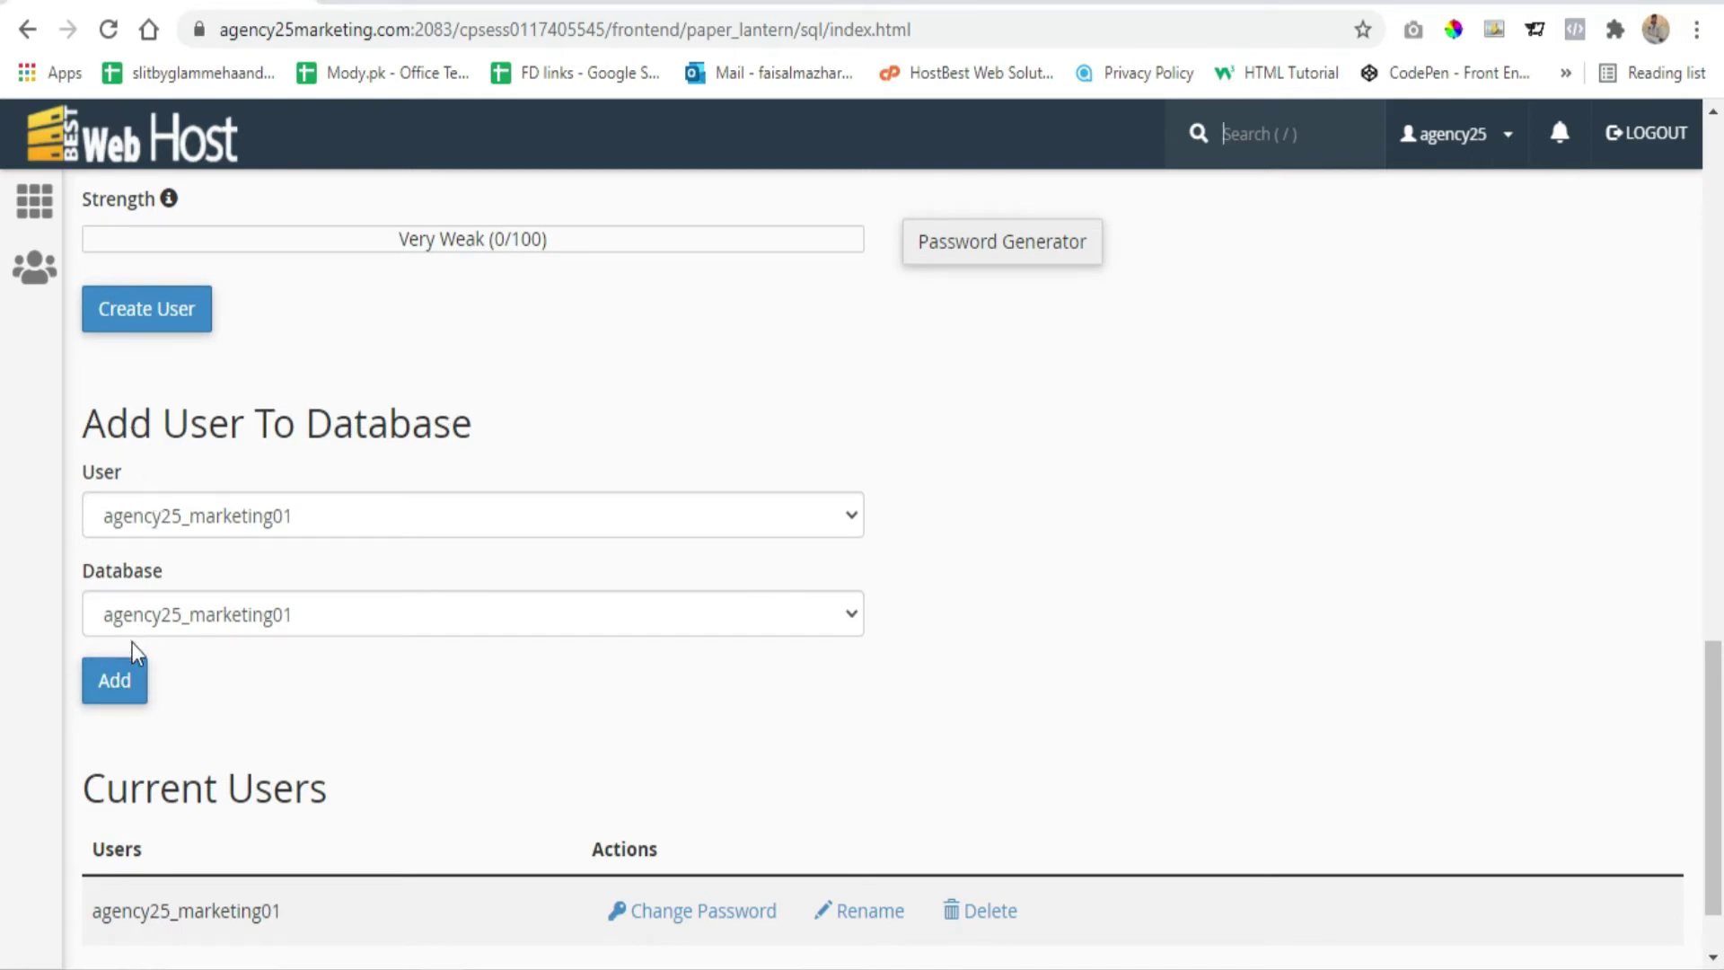
left_click(123, 684)
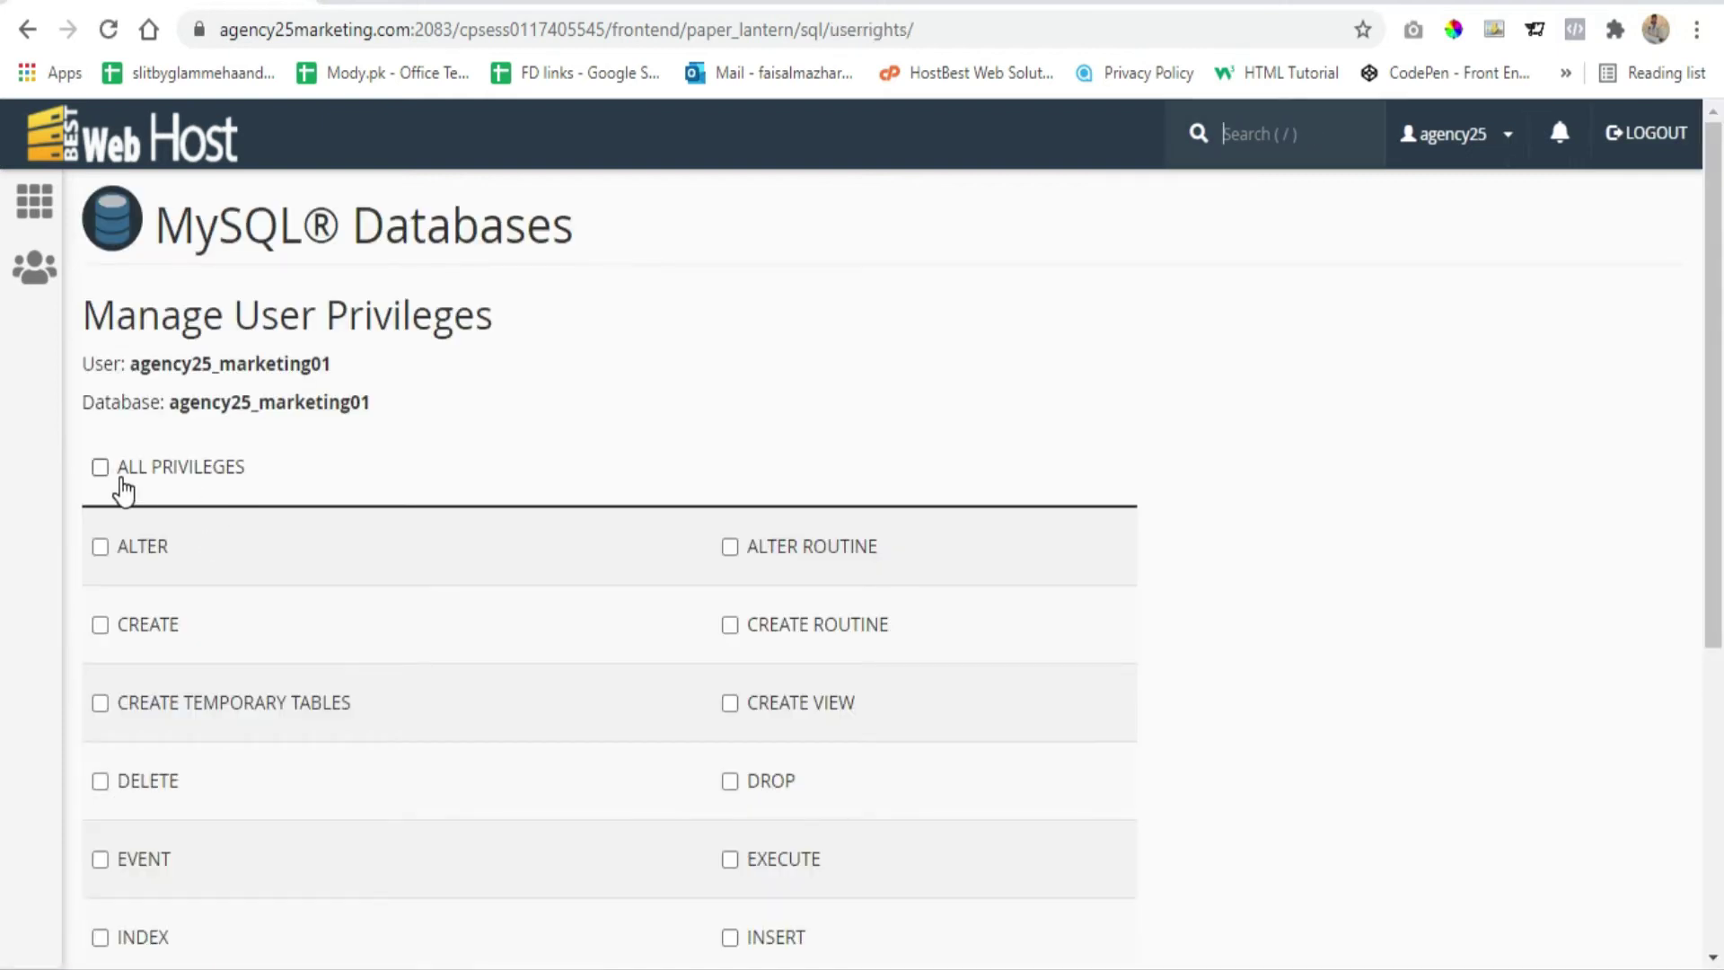
left_click(102, 469)
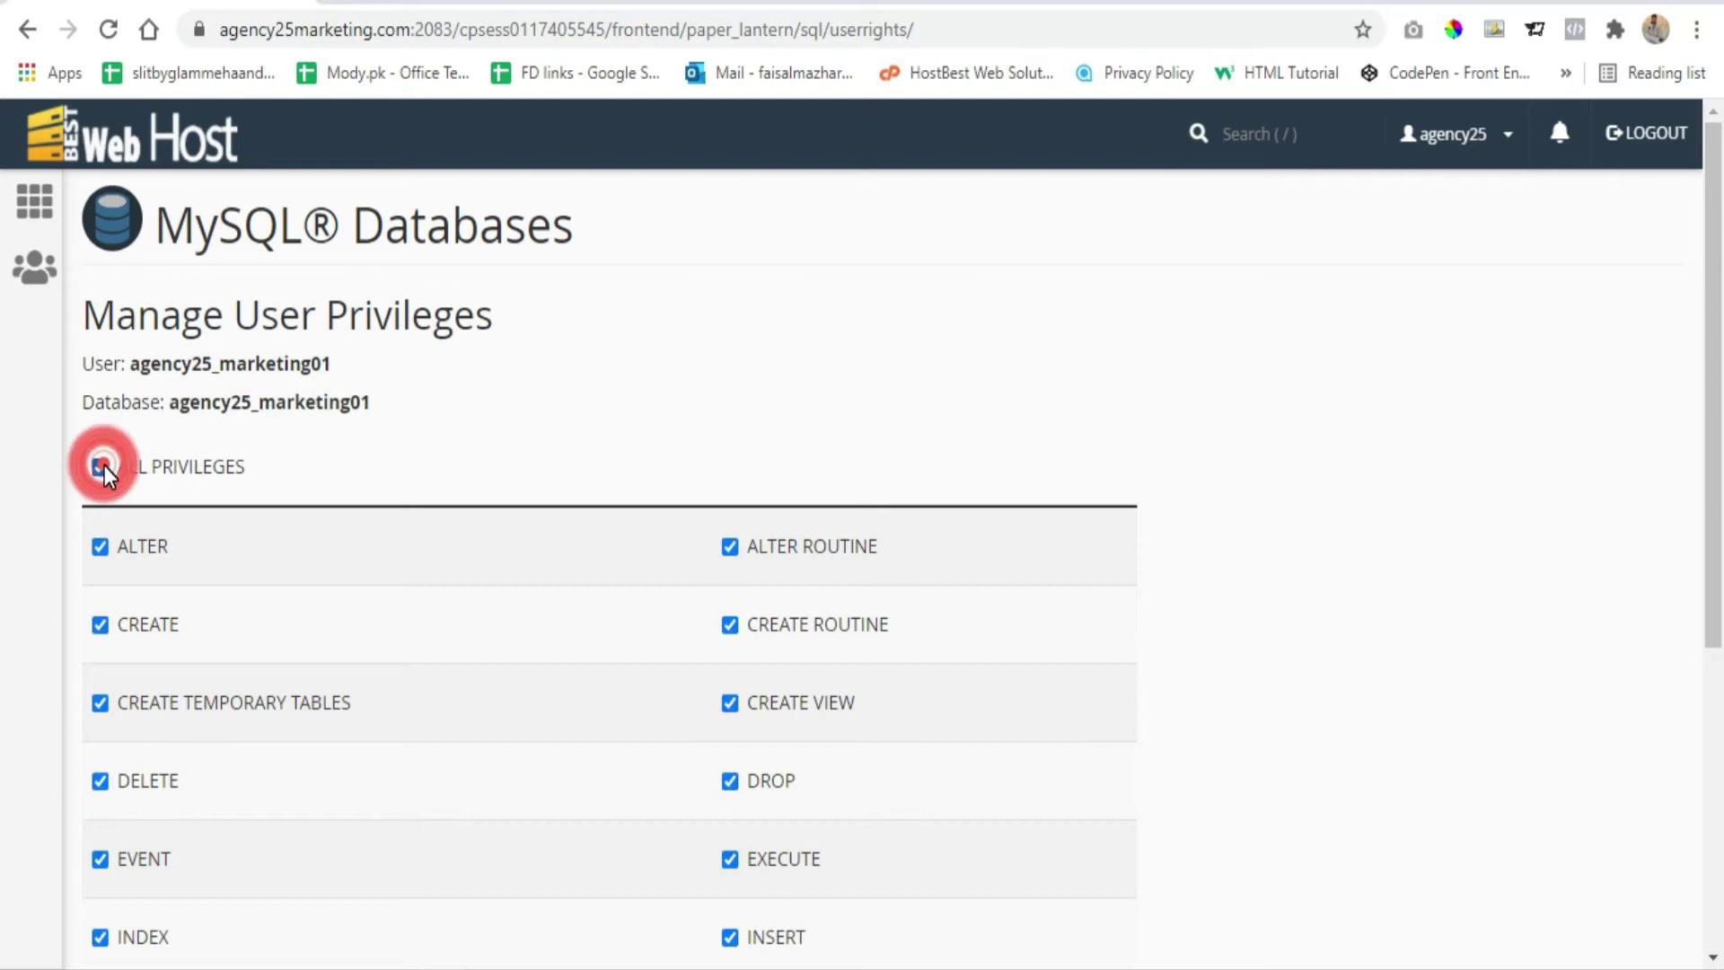
scroll(447, 400, "down", 5)
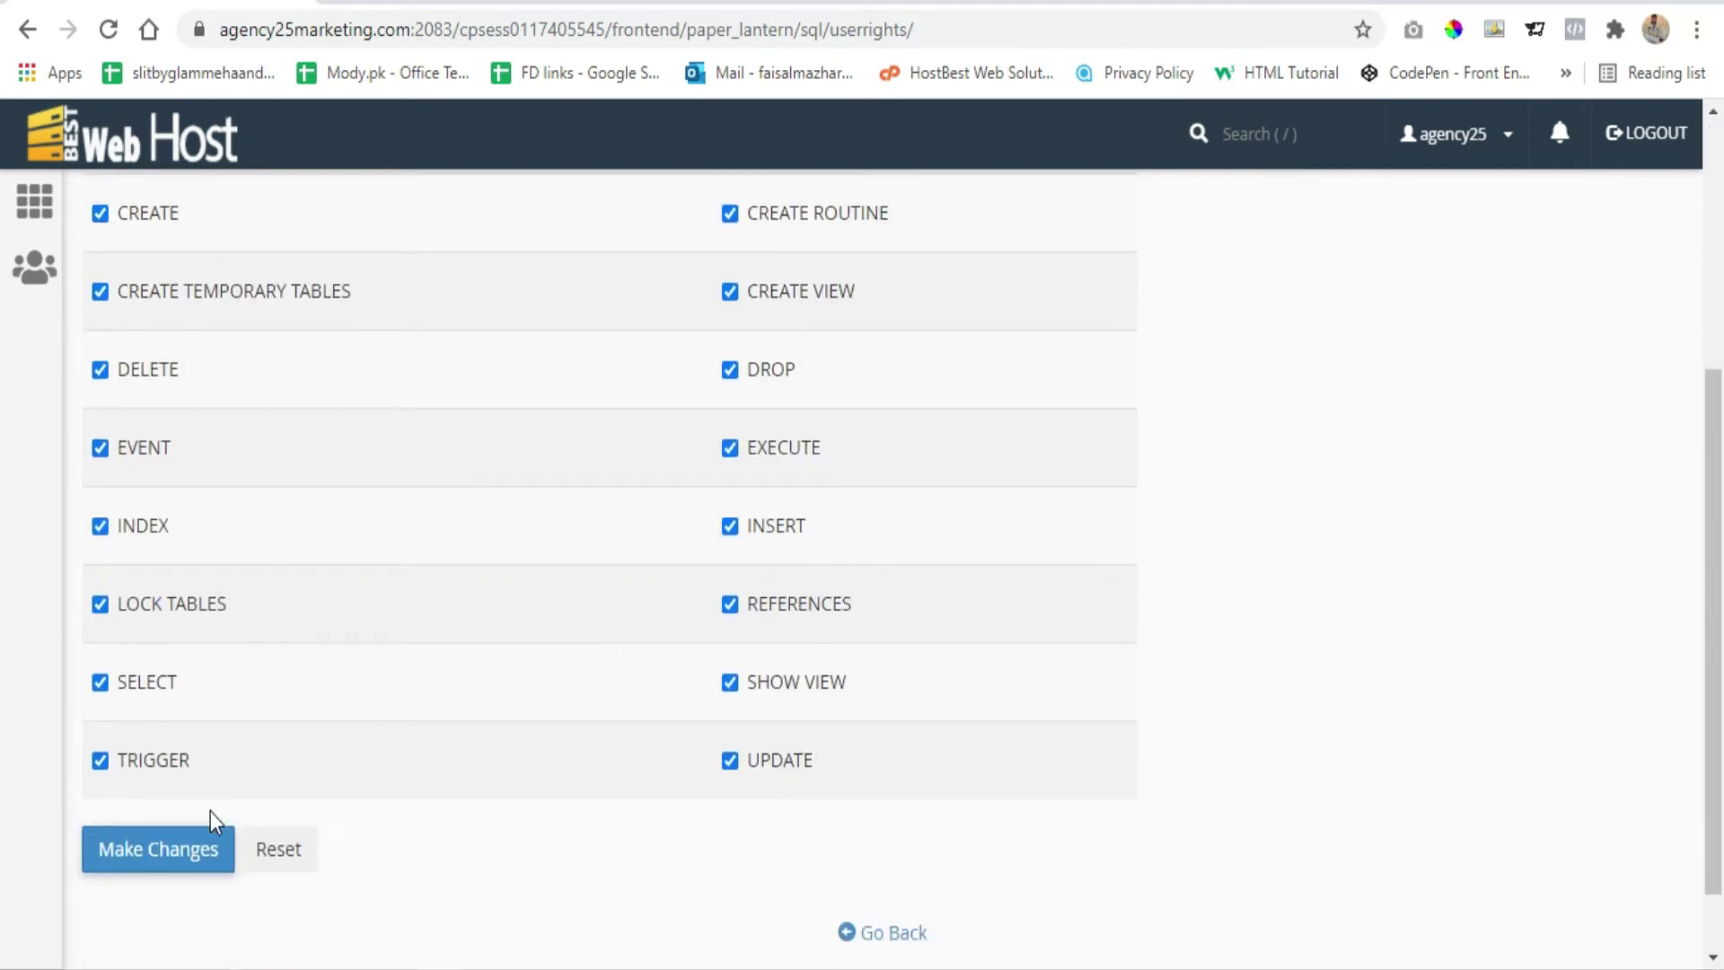
left_click(183, 853)
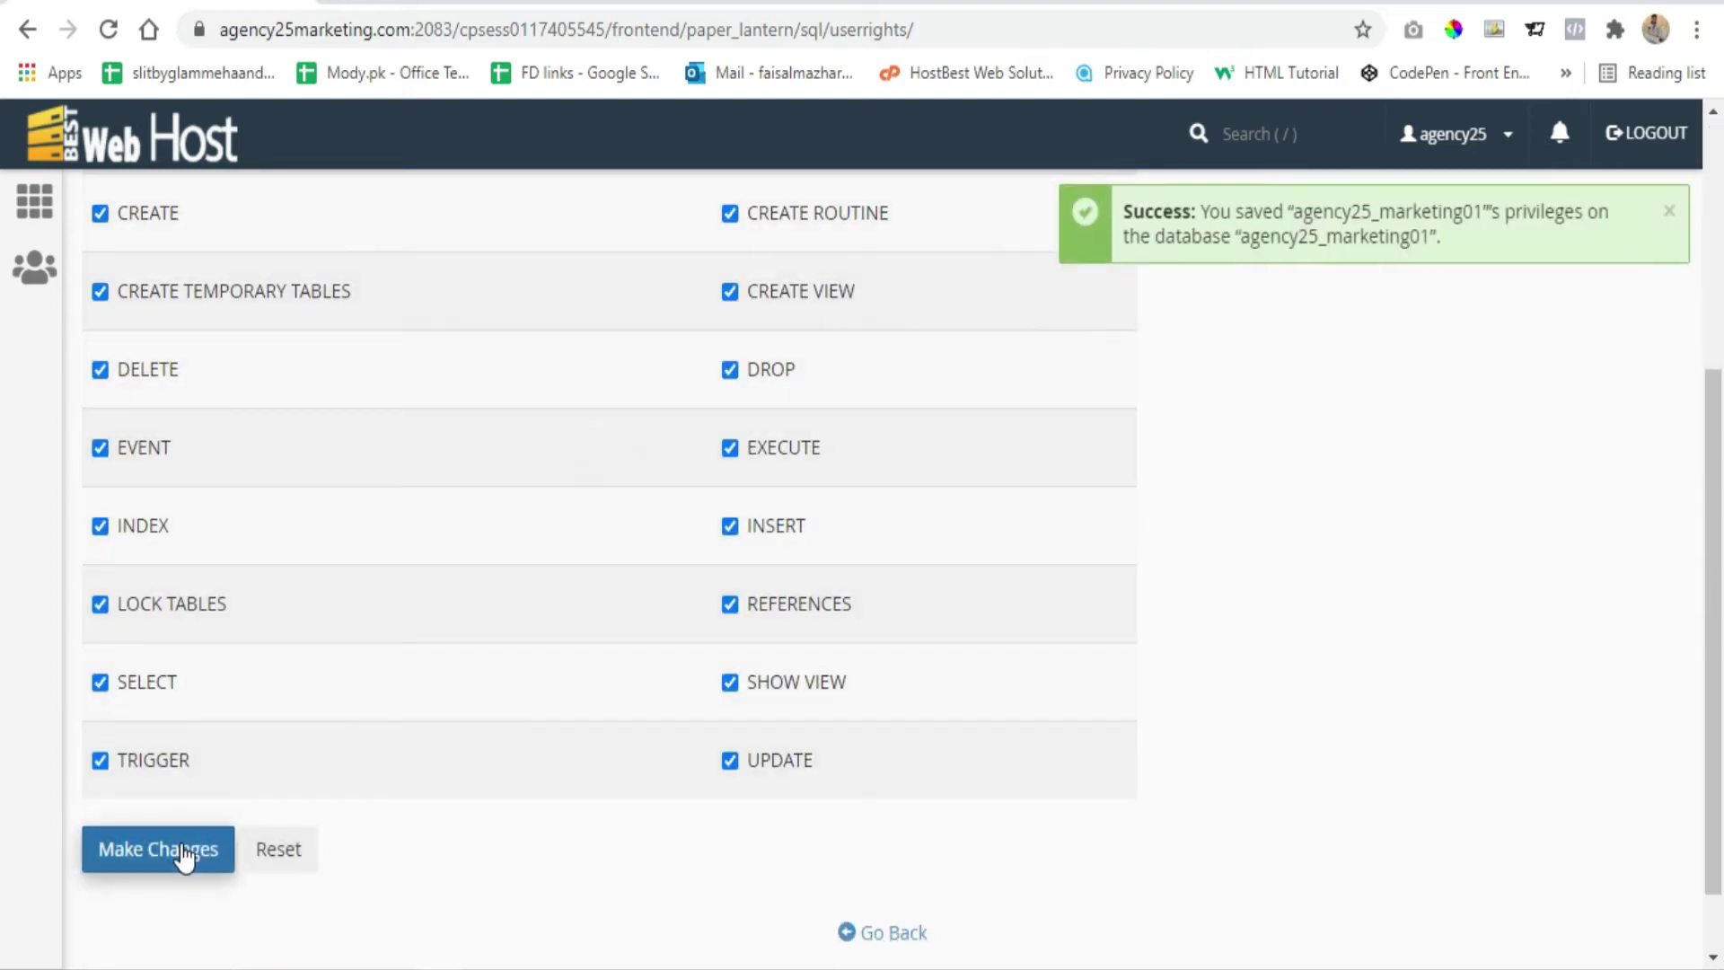
left_click(894, 943)
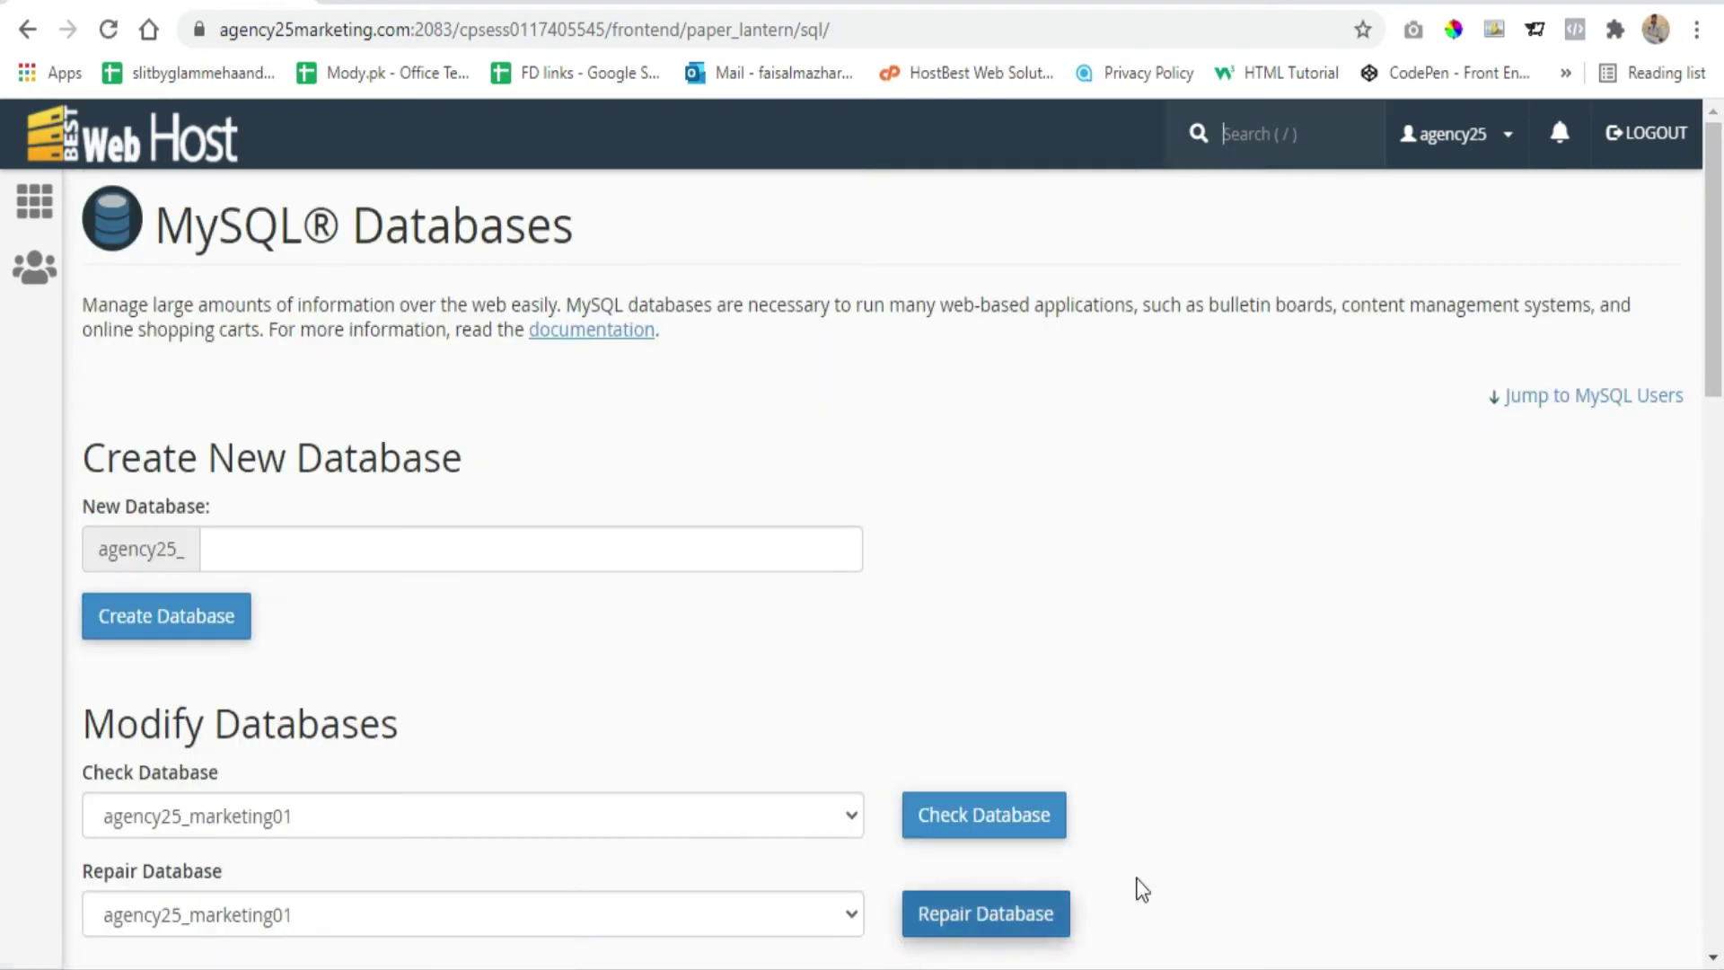
From cPanel home, launch phpMyAdmin, select agency25_marketing01 and go to its Import page
scroll(962, 277, "down", 6)
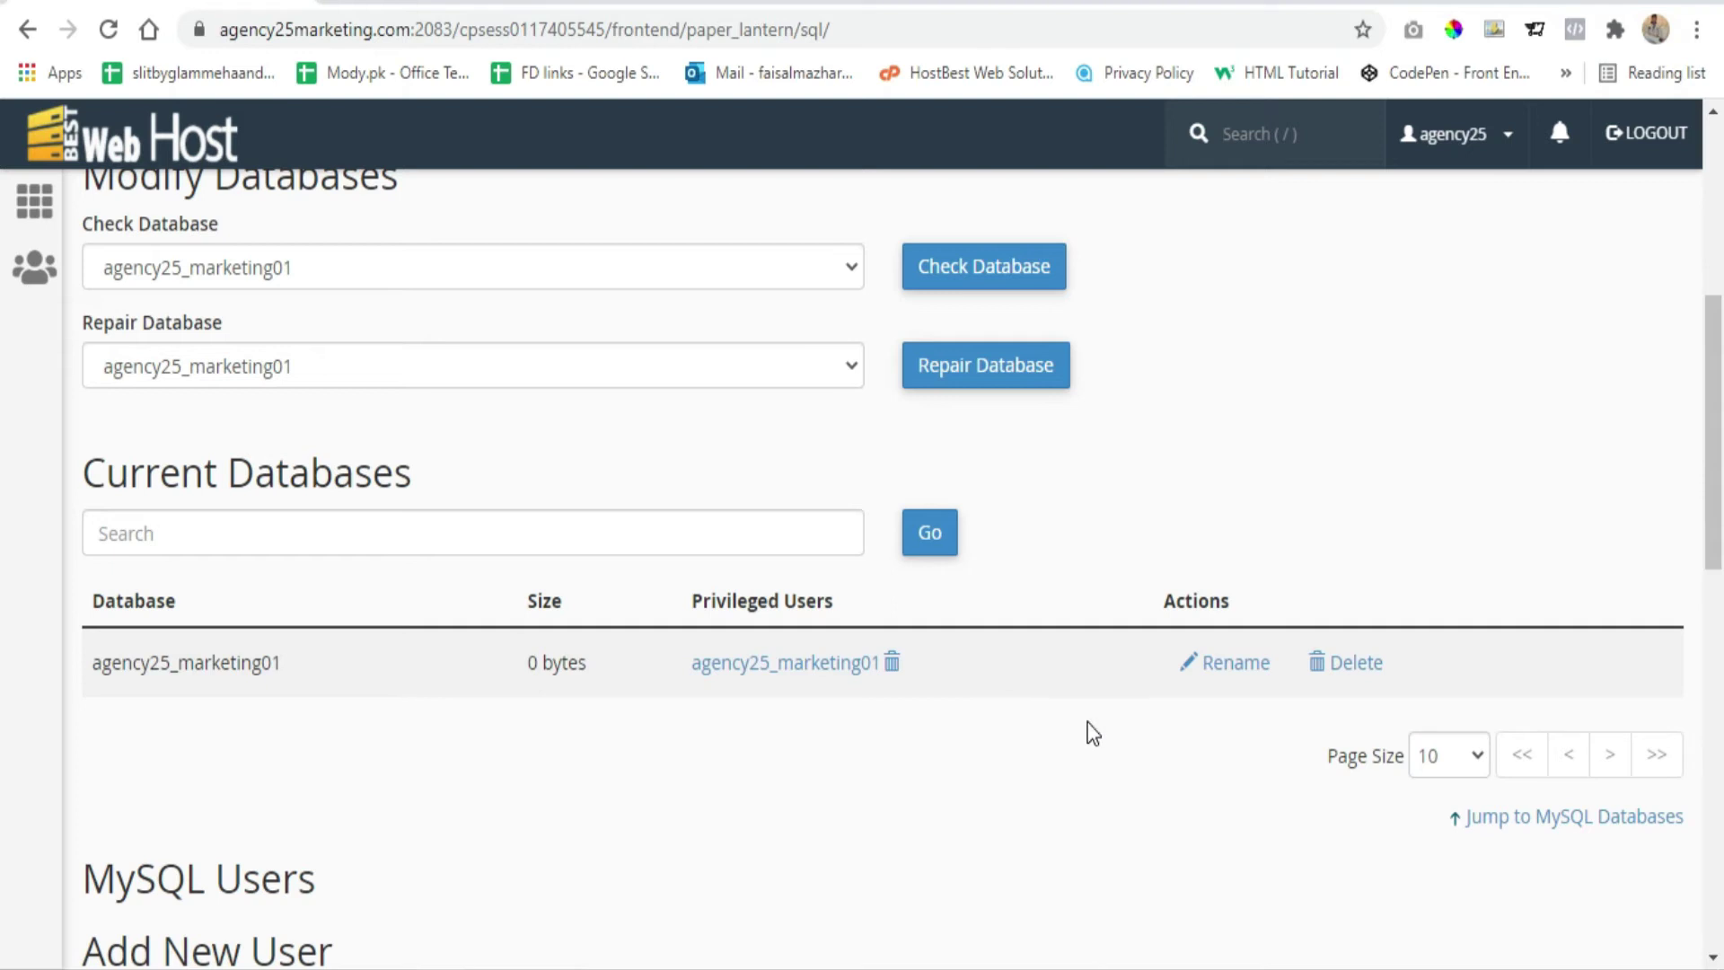
scroll(396, 258, "up", 5)
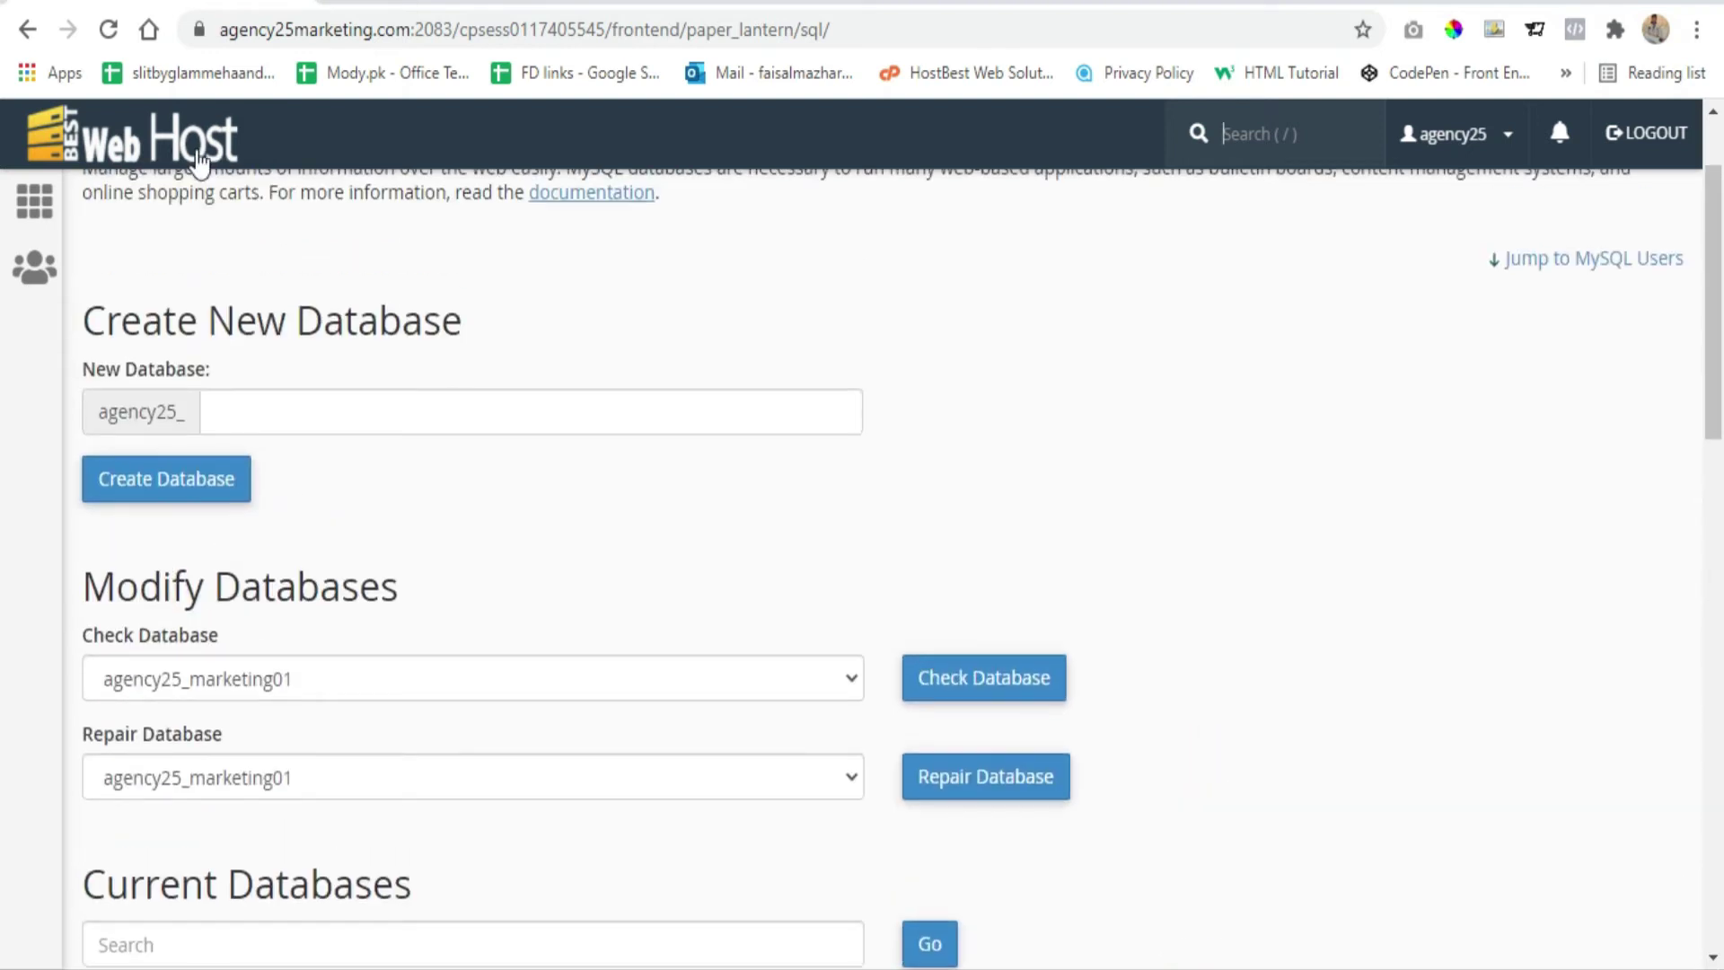
left_click(183, 144)
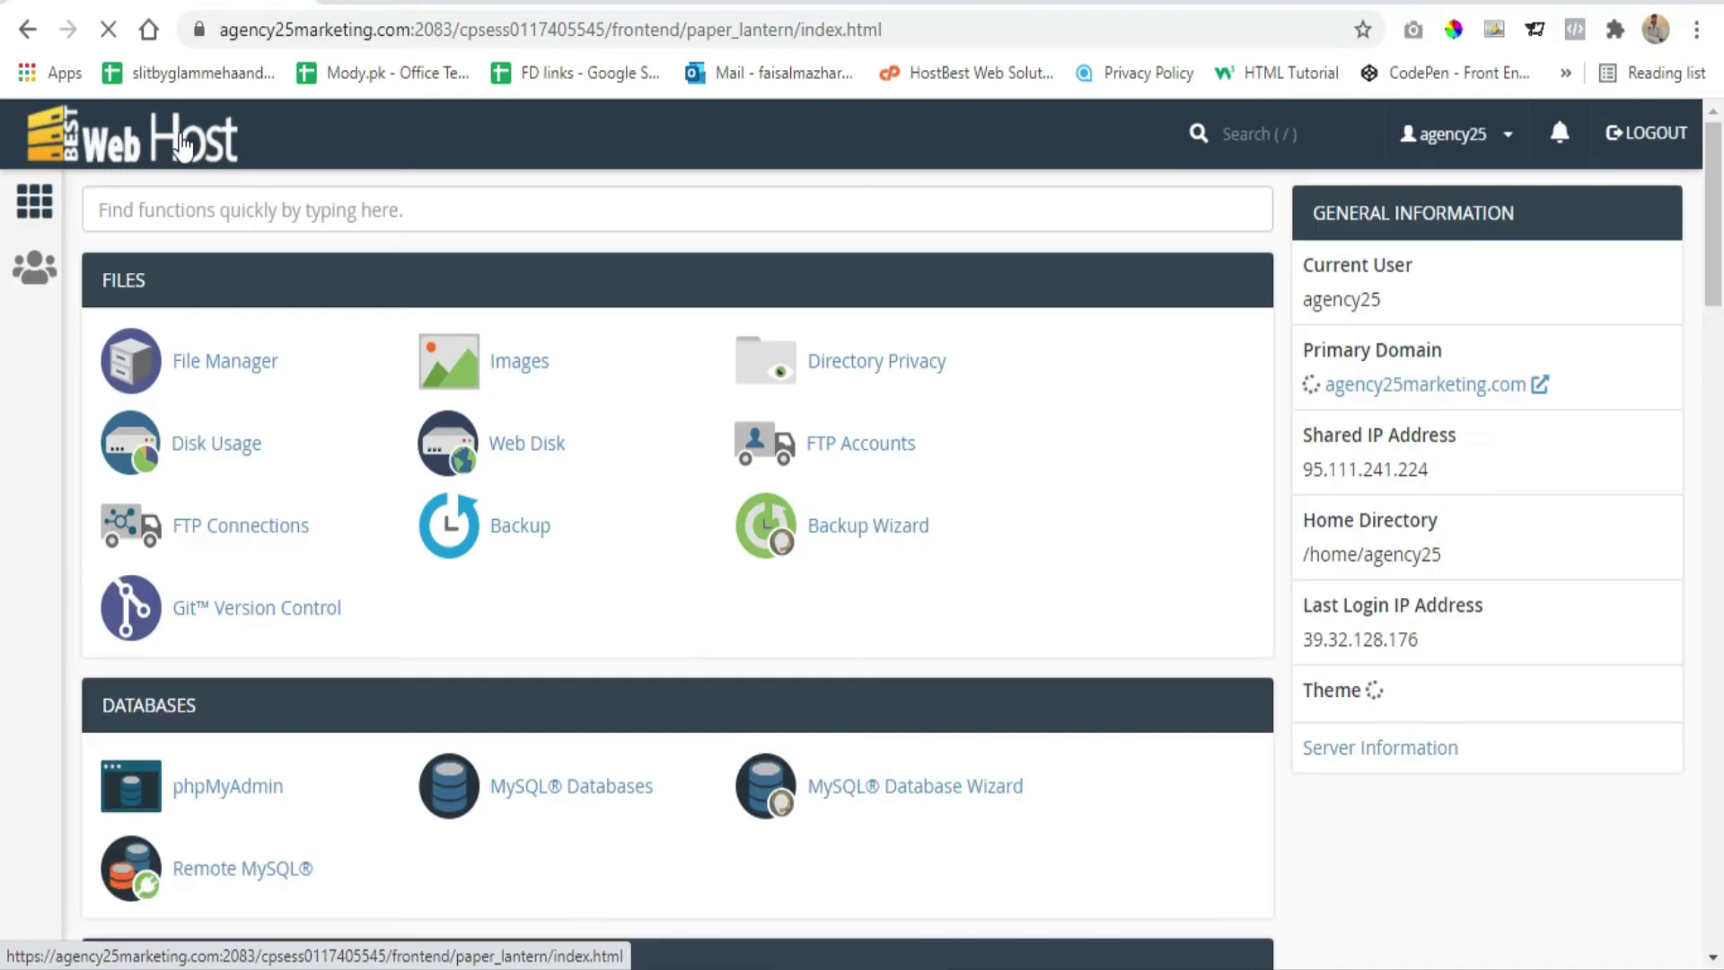
scroll(147, 294, "down", 1)
scroll(146, 294, "down", 2)
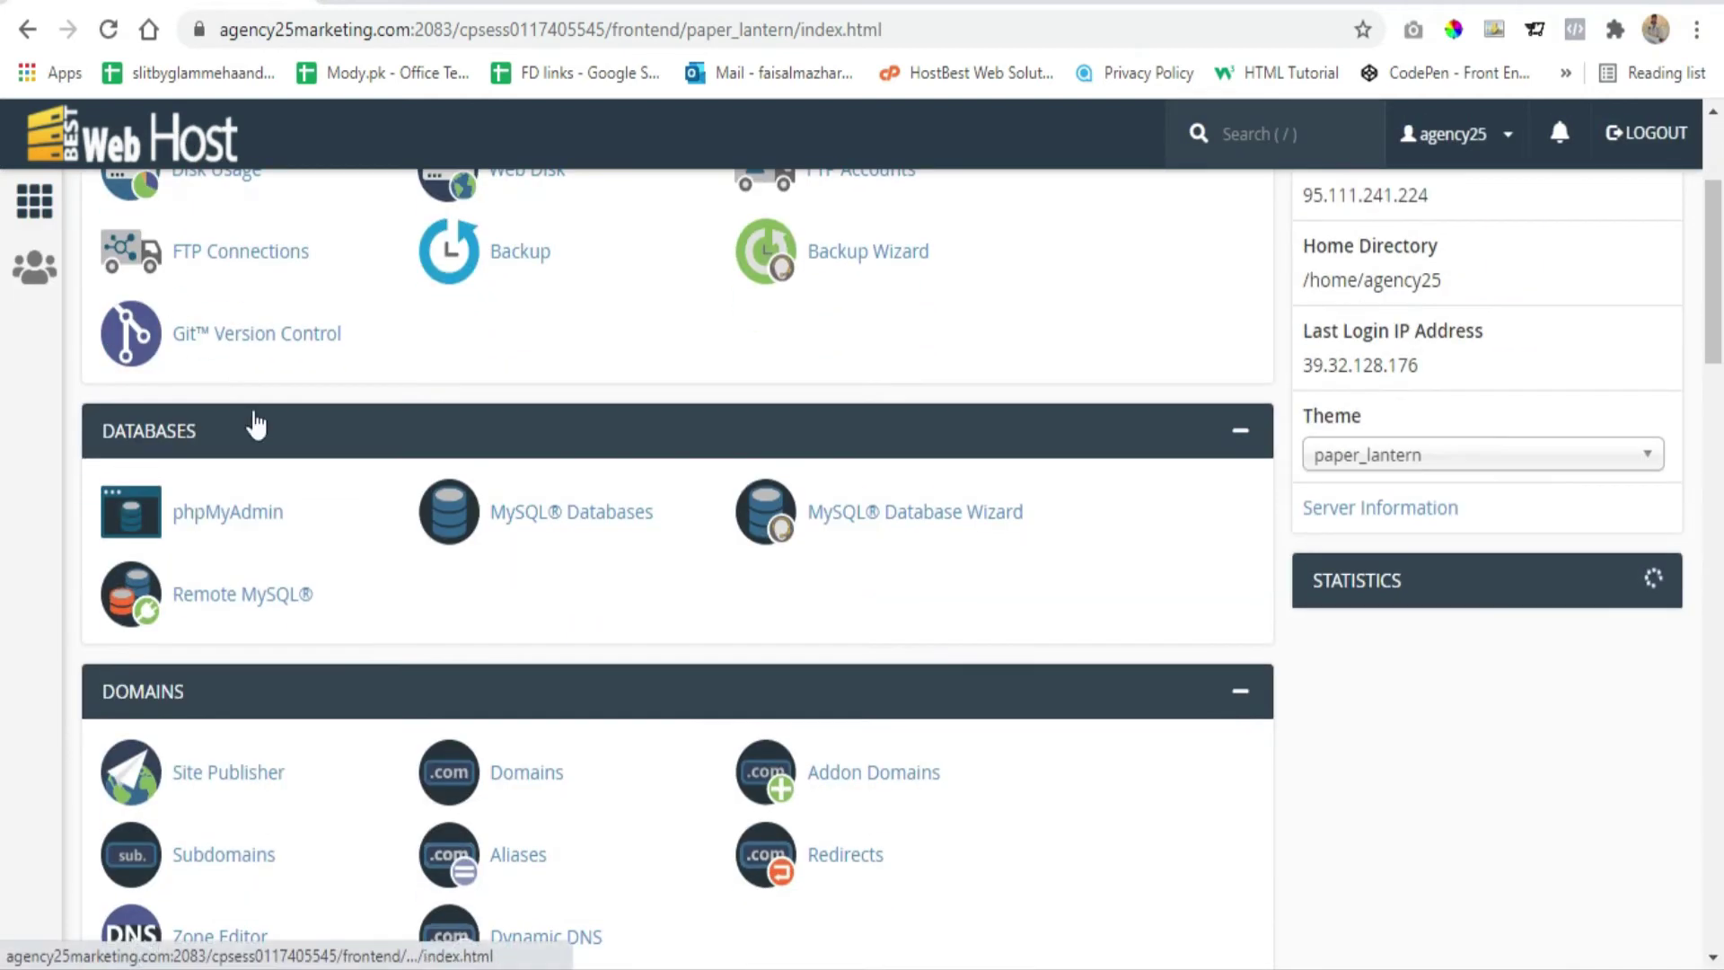
left_click(240, 513)
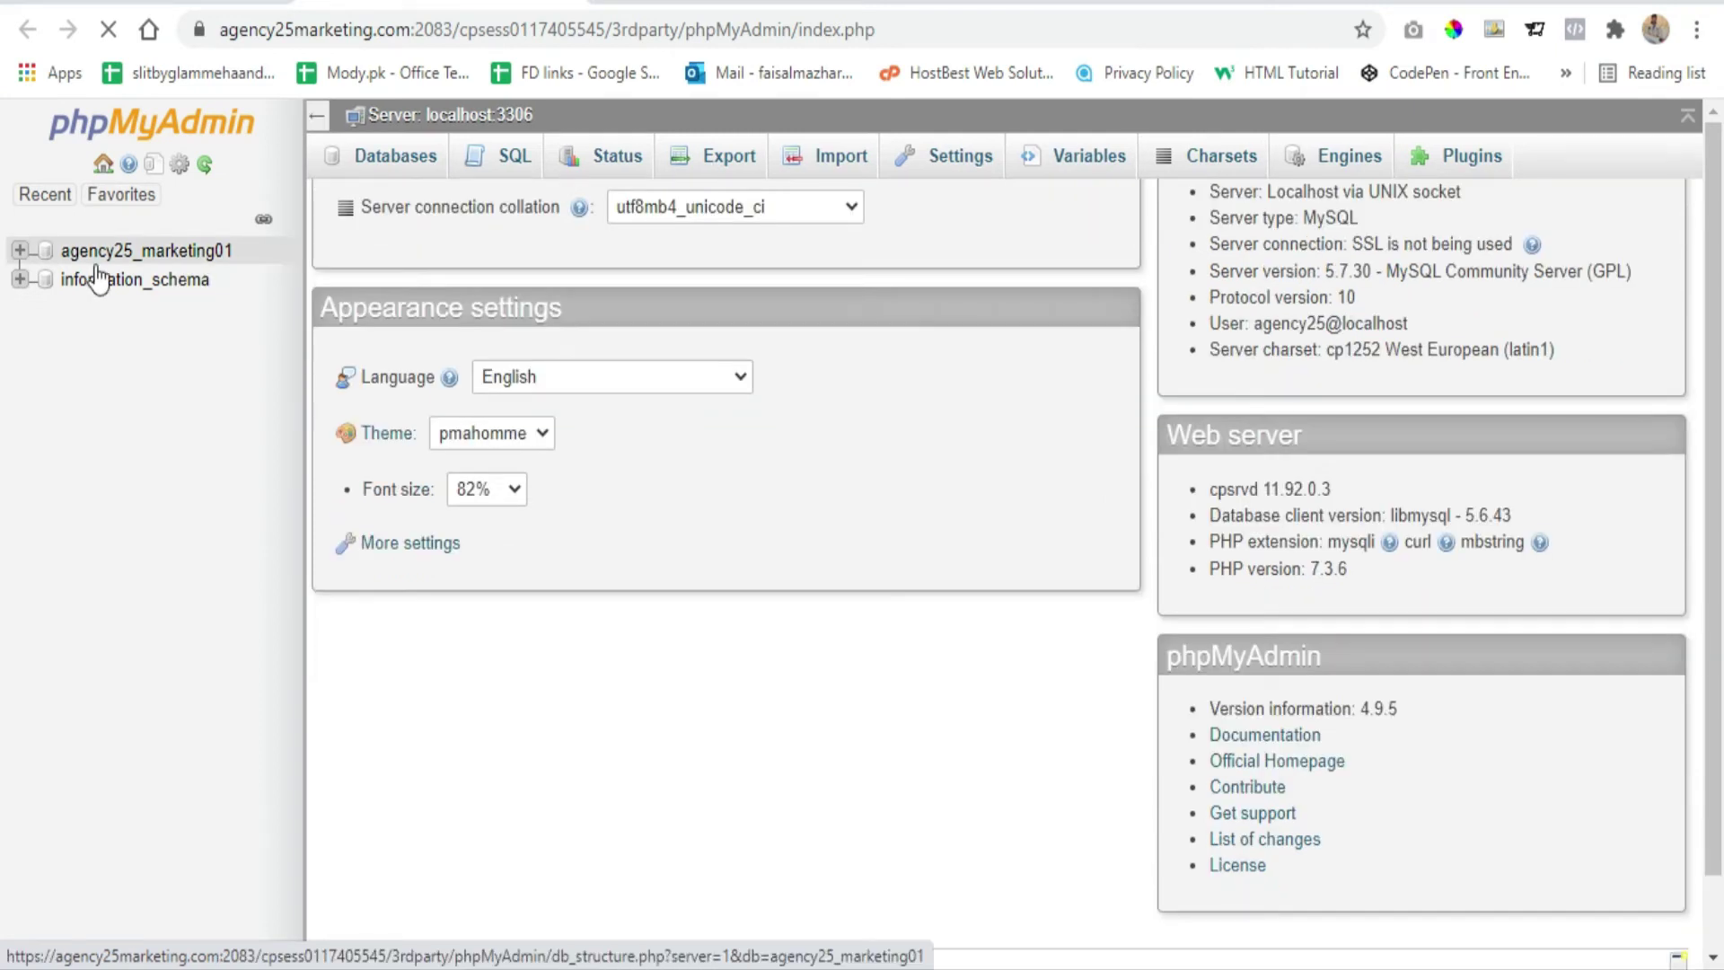
left_click(142, 253)
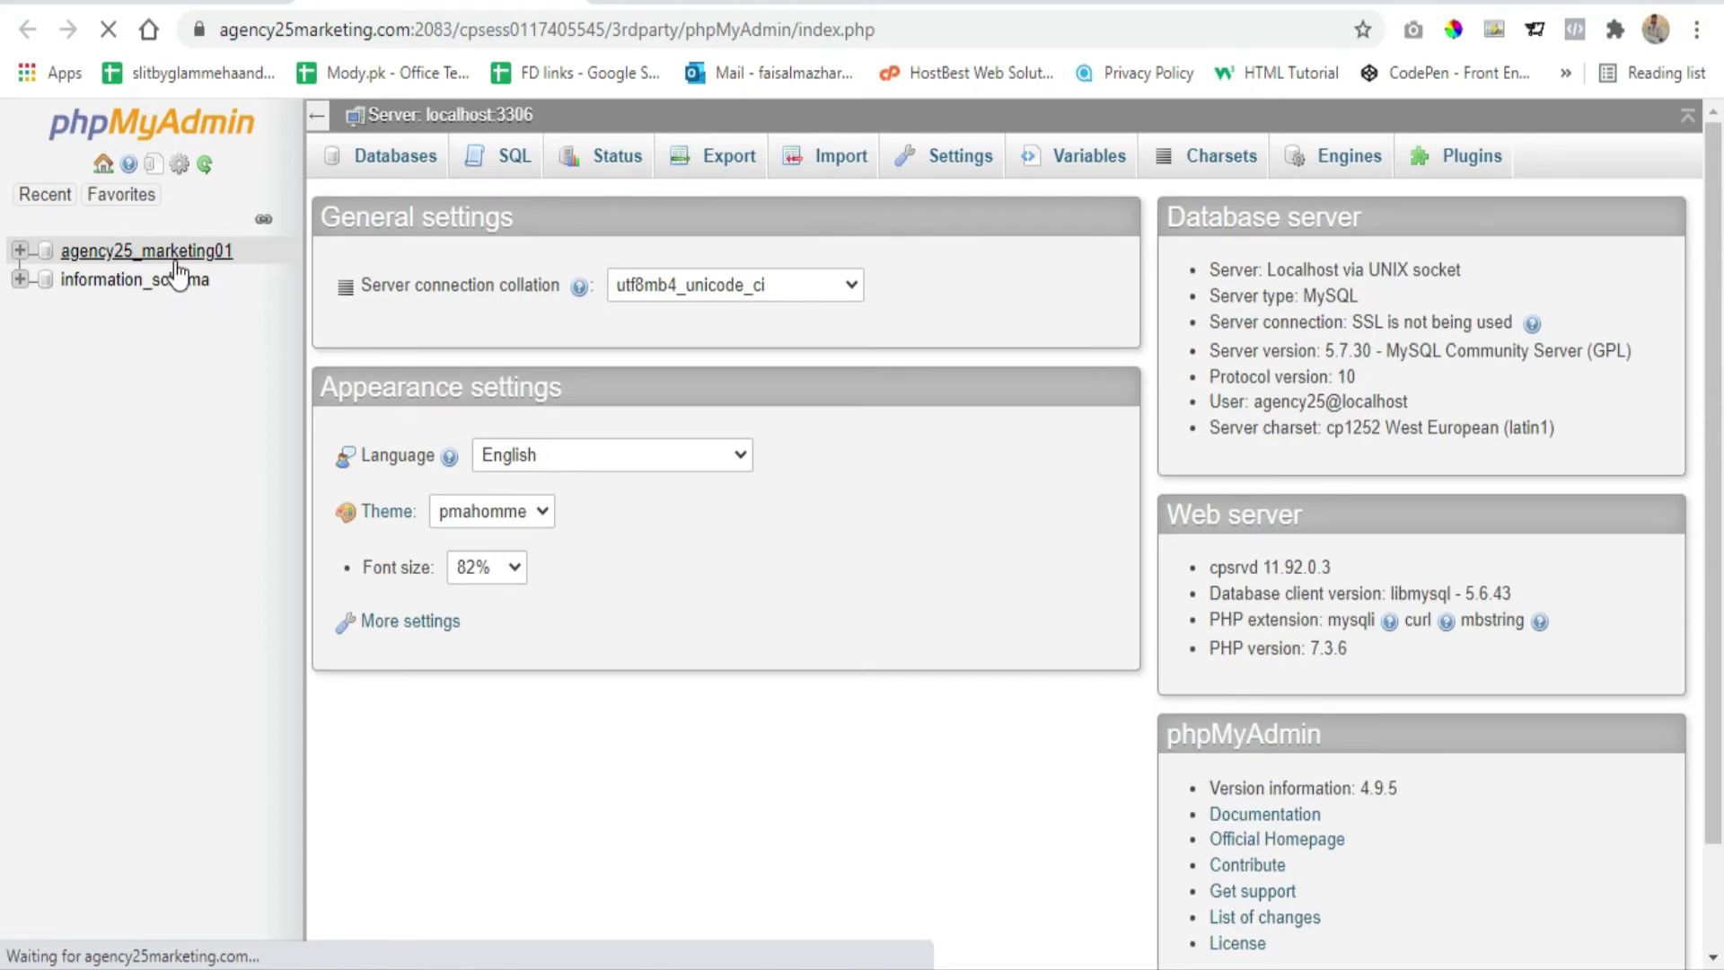
left_click(144, 251)
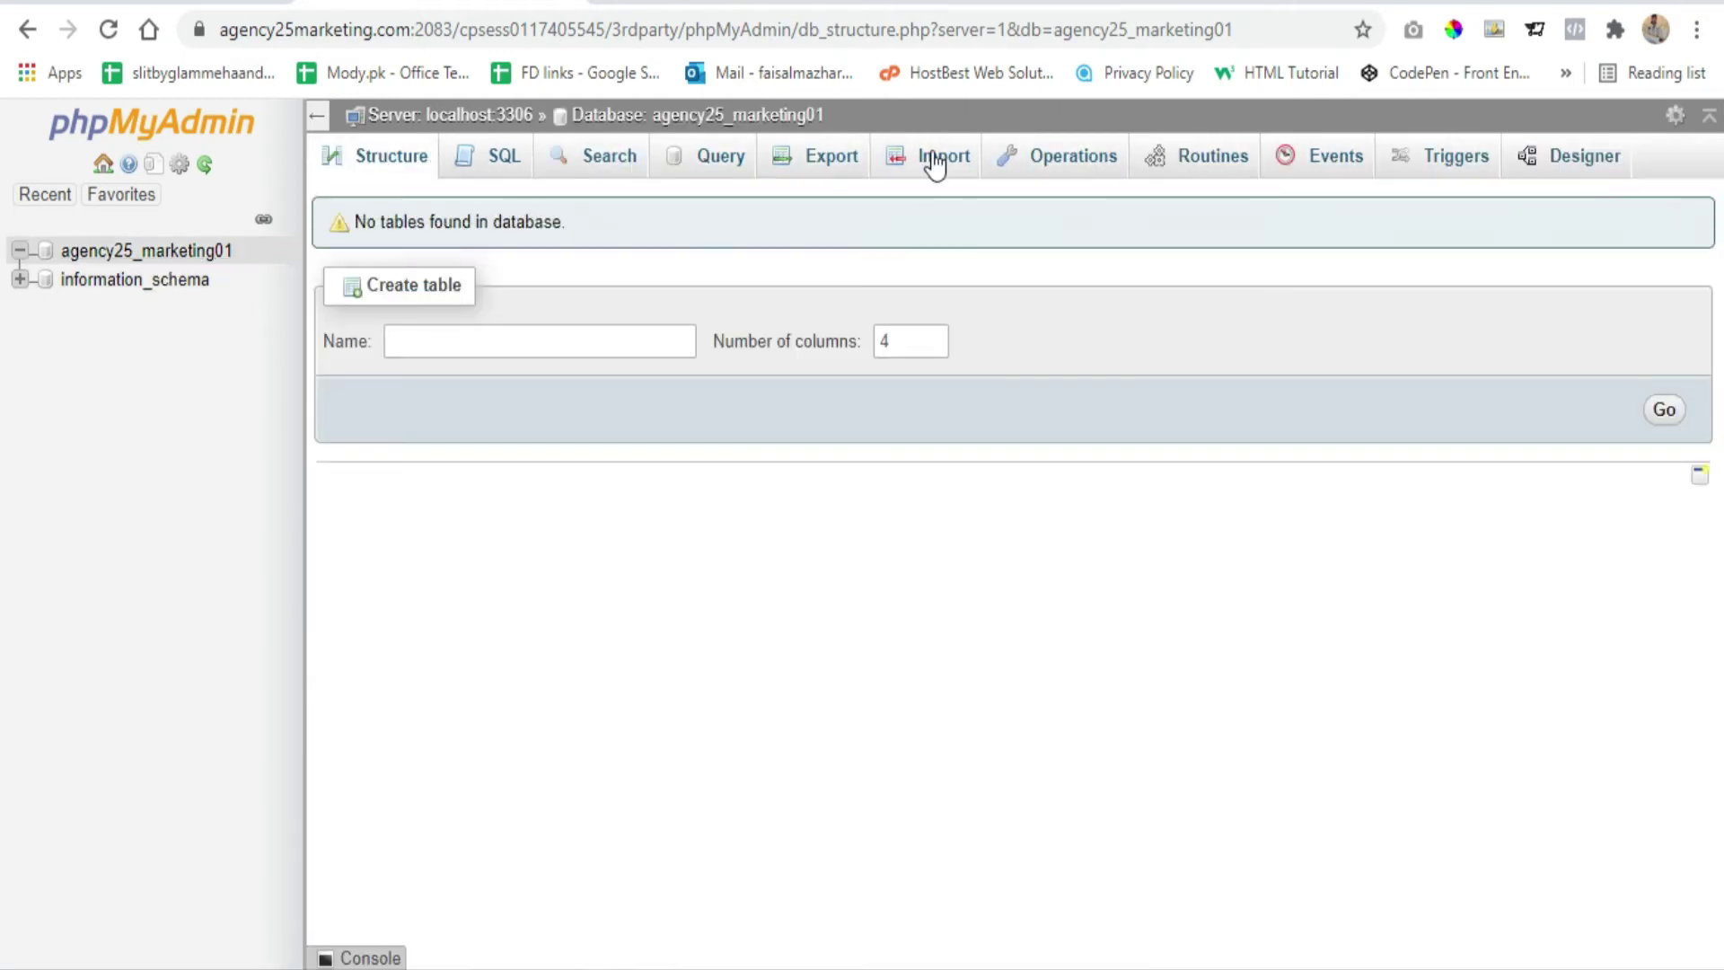
left_click(932, 154)
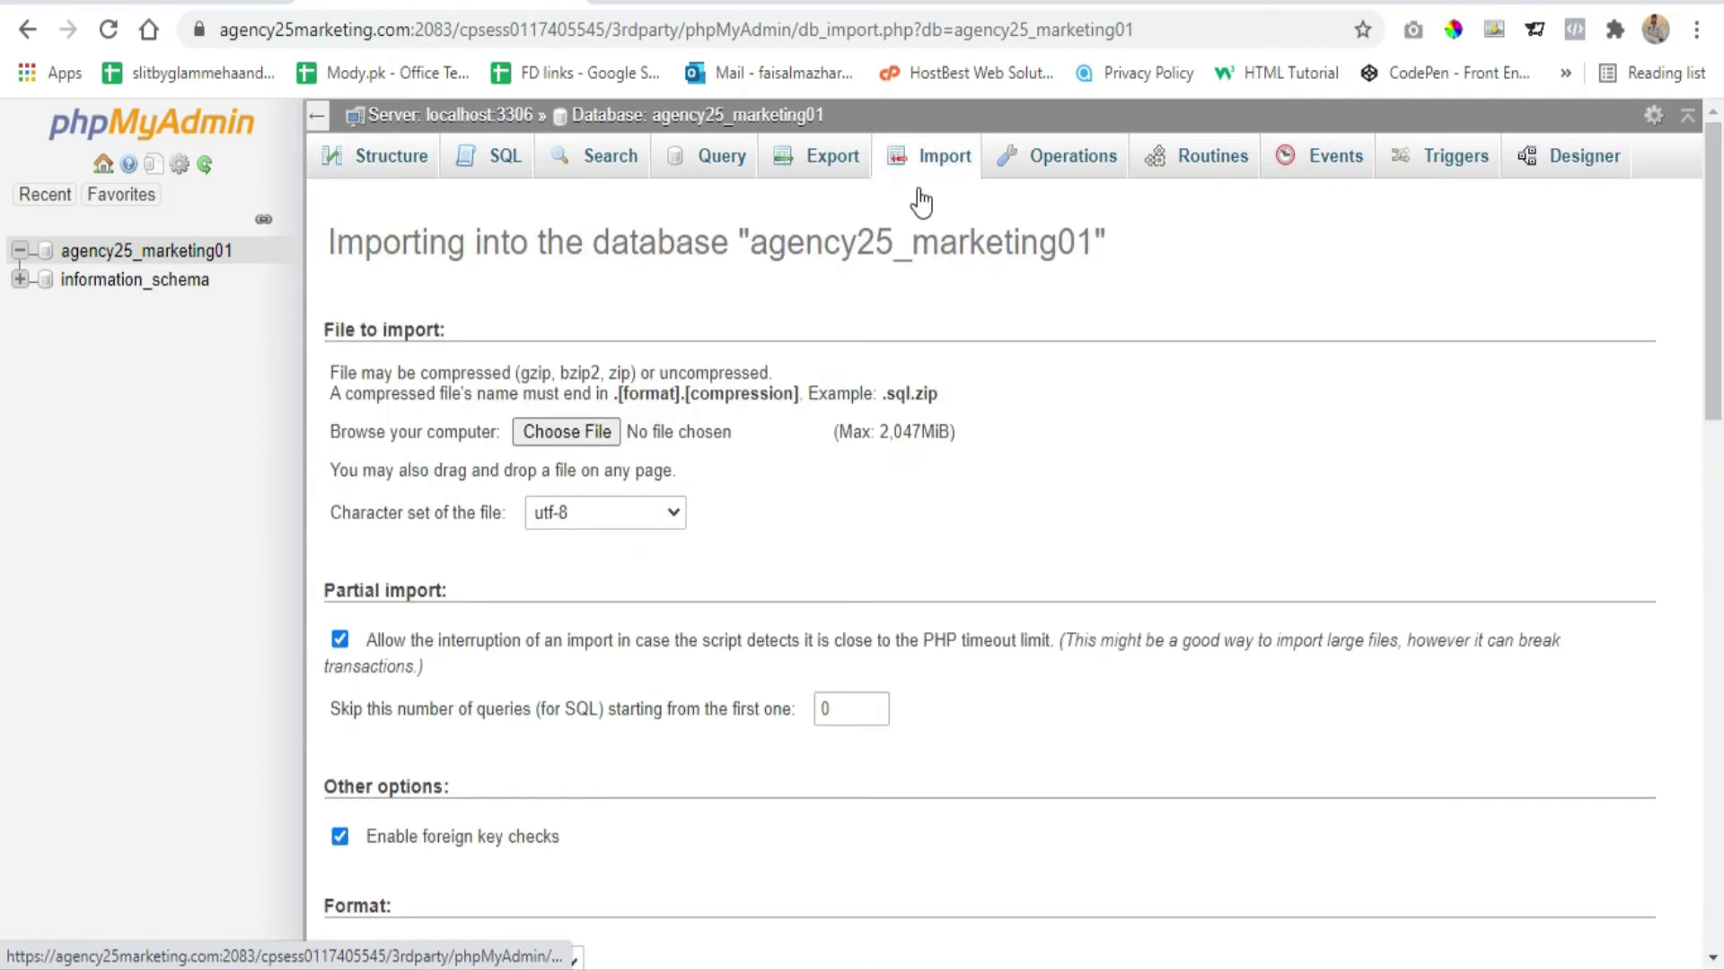
Choose rafiqson_wp197.sql as the import file and run the import
left_click(562, 435)
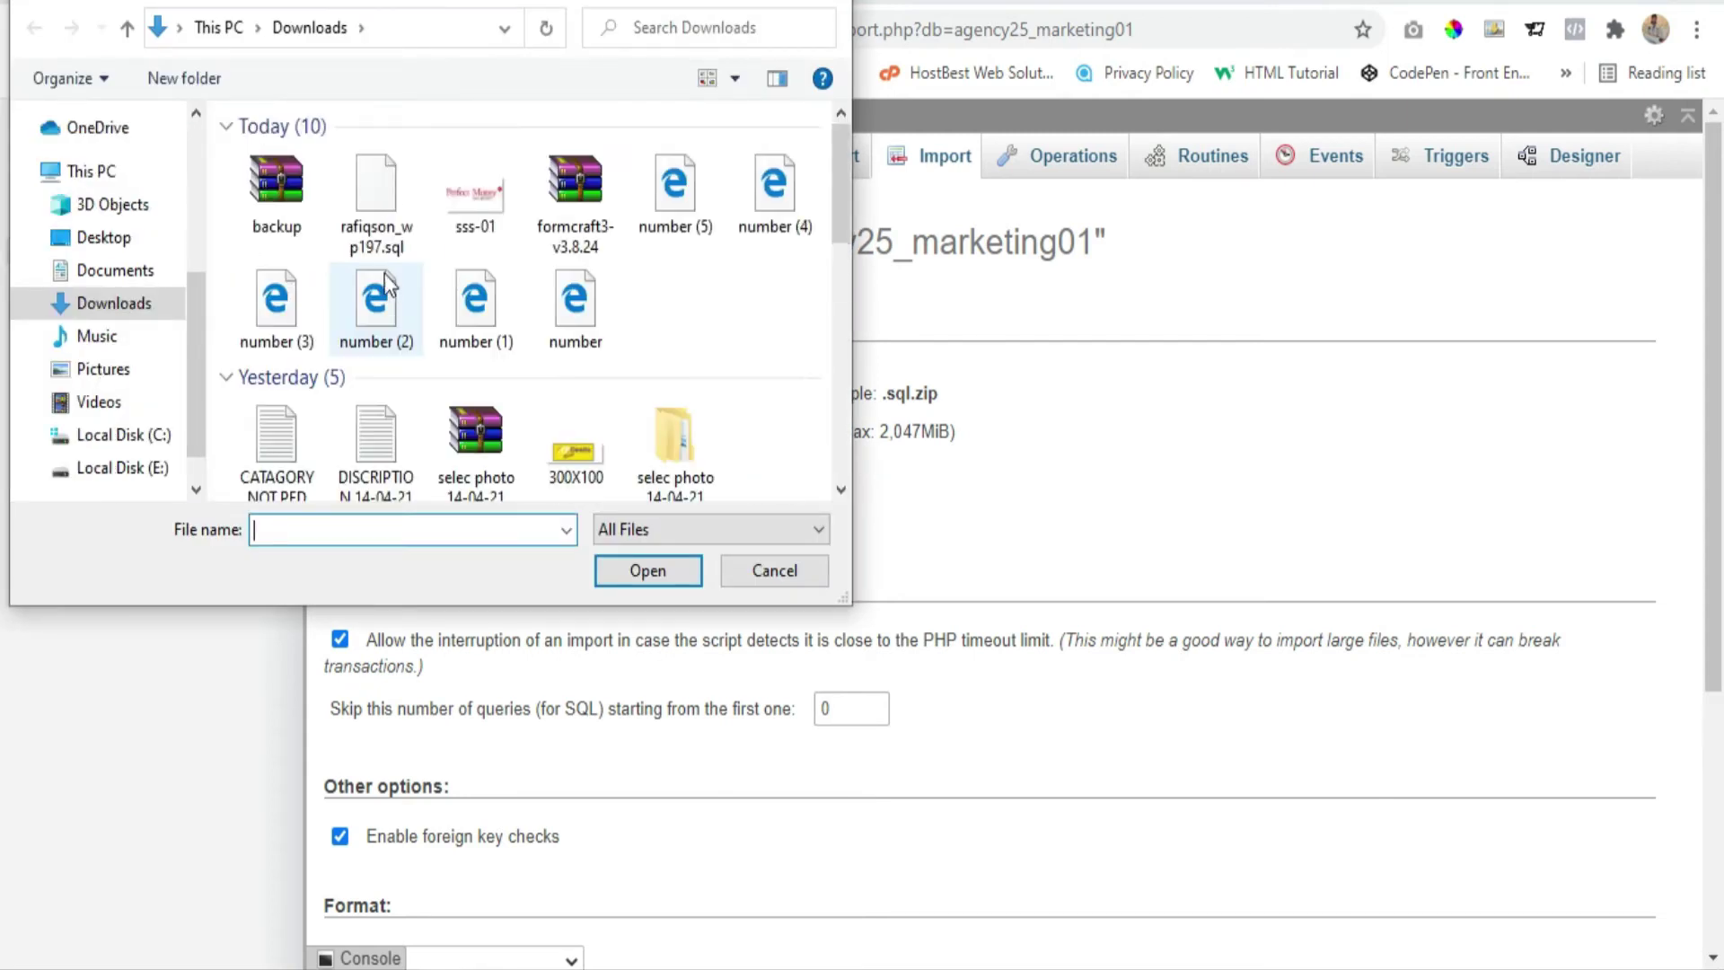
left_click(368, 193)
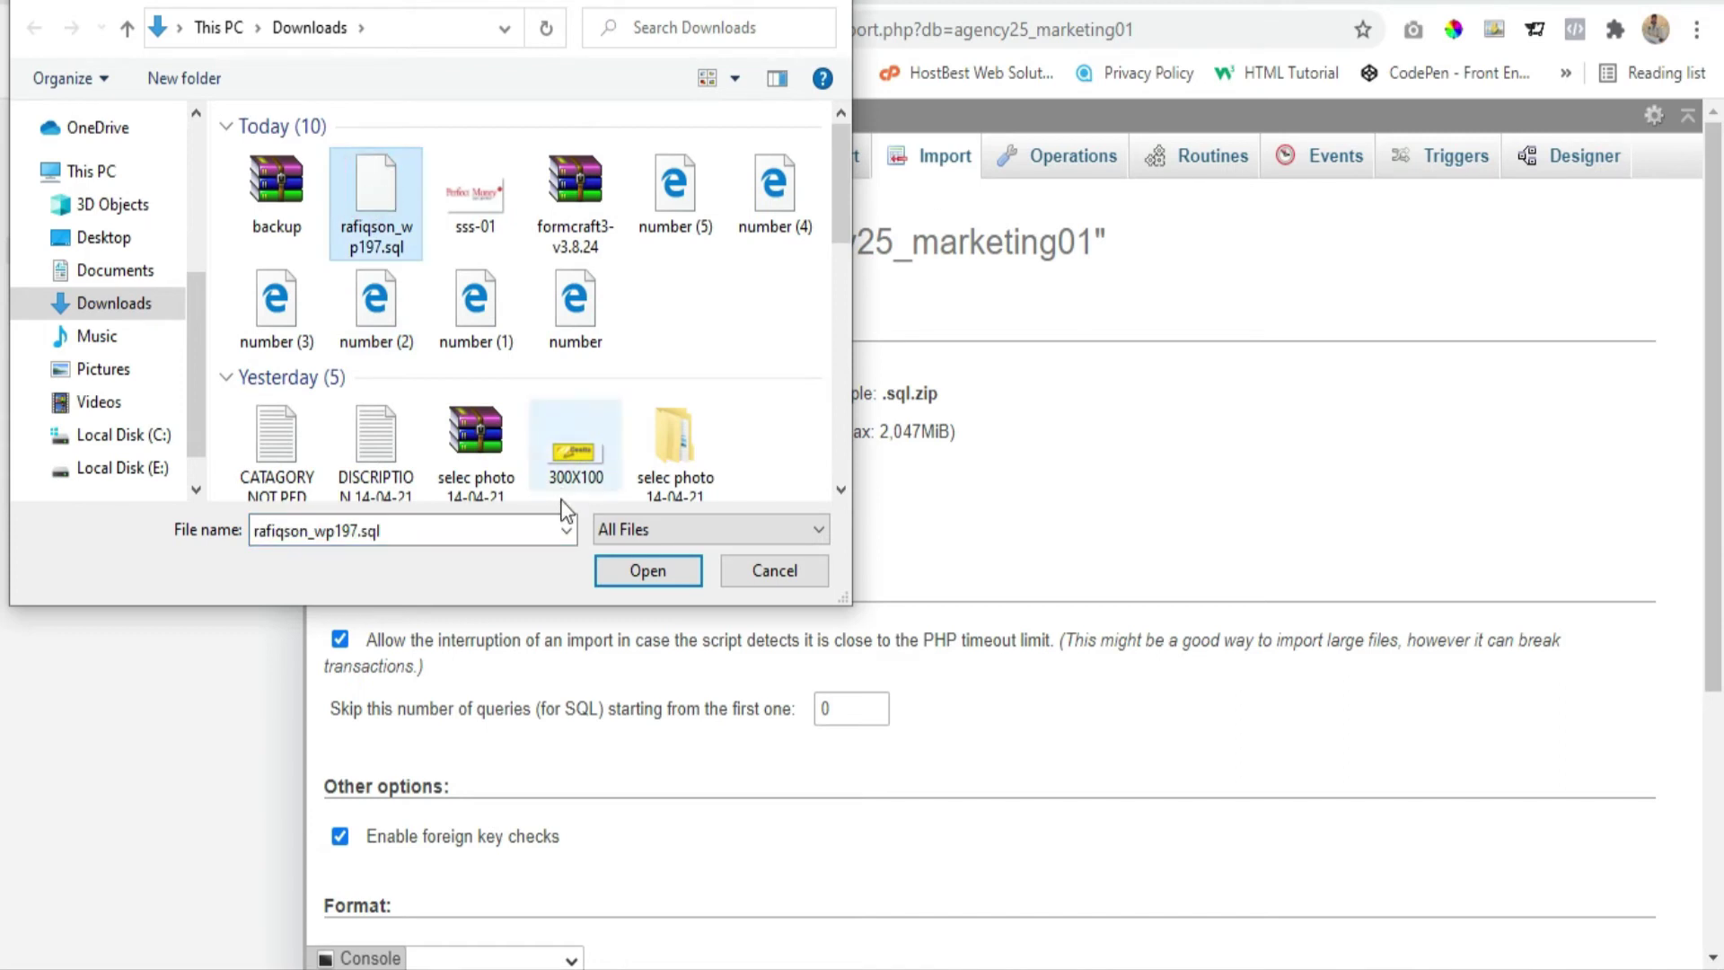
left_click(648, 571)
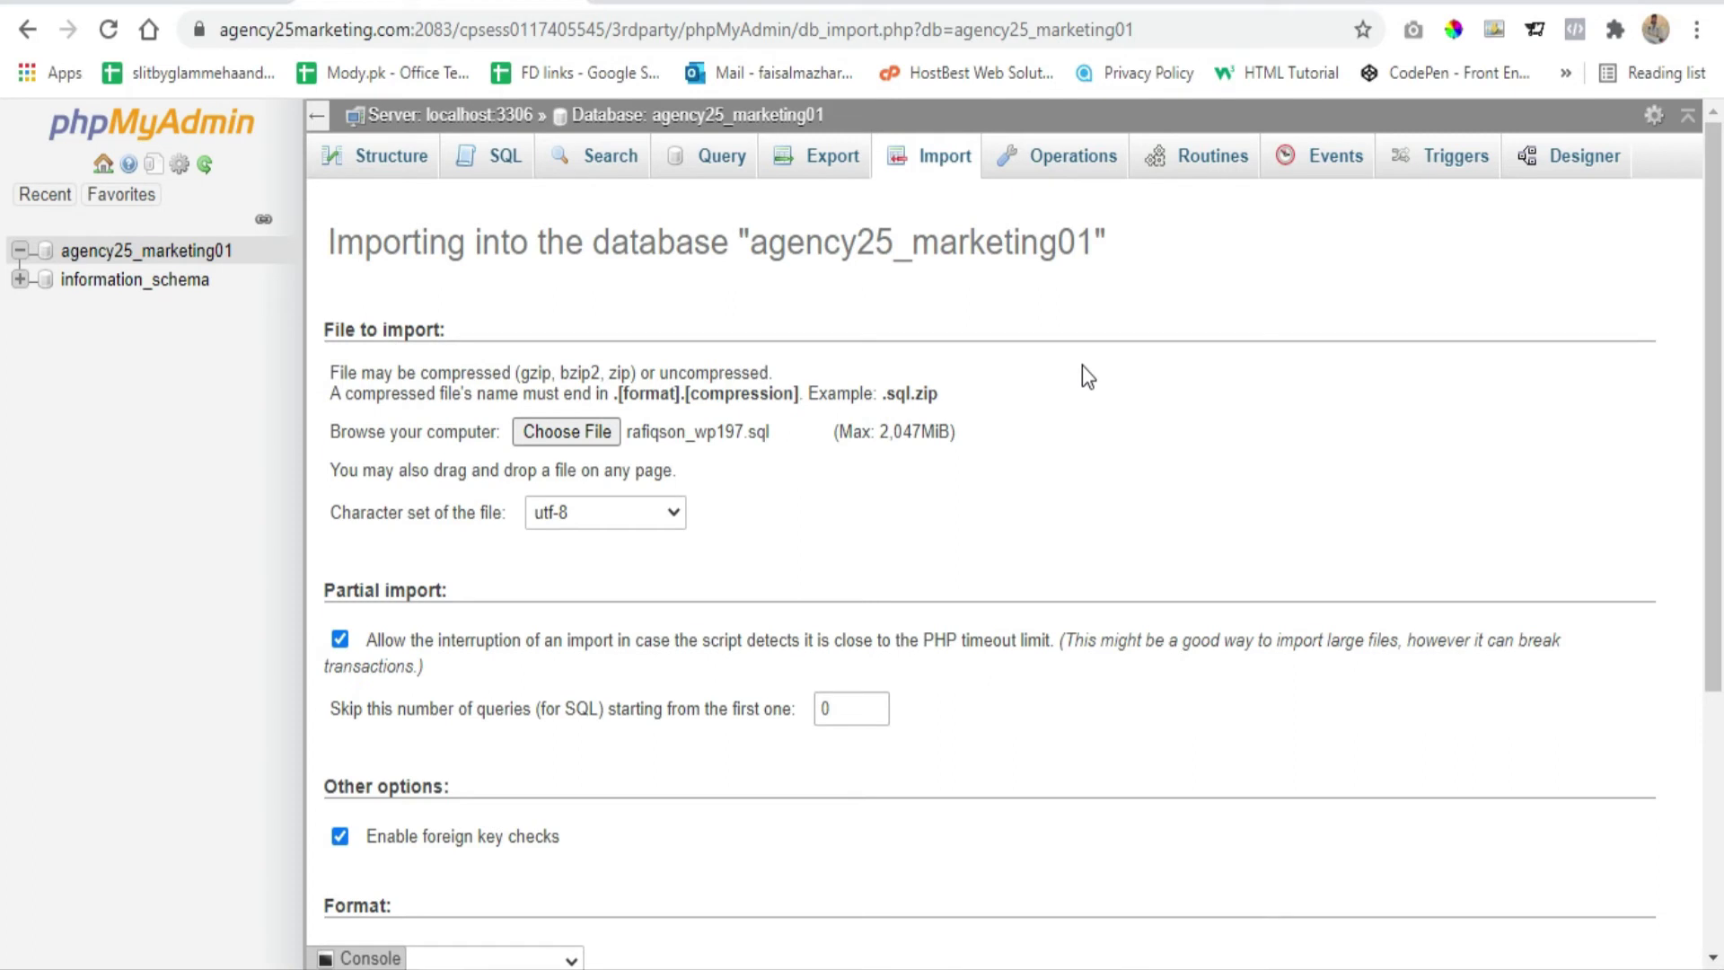
scroll(1004, 346, "down", 5)
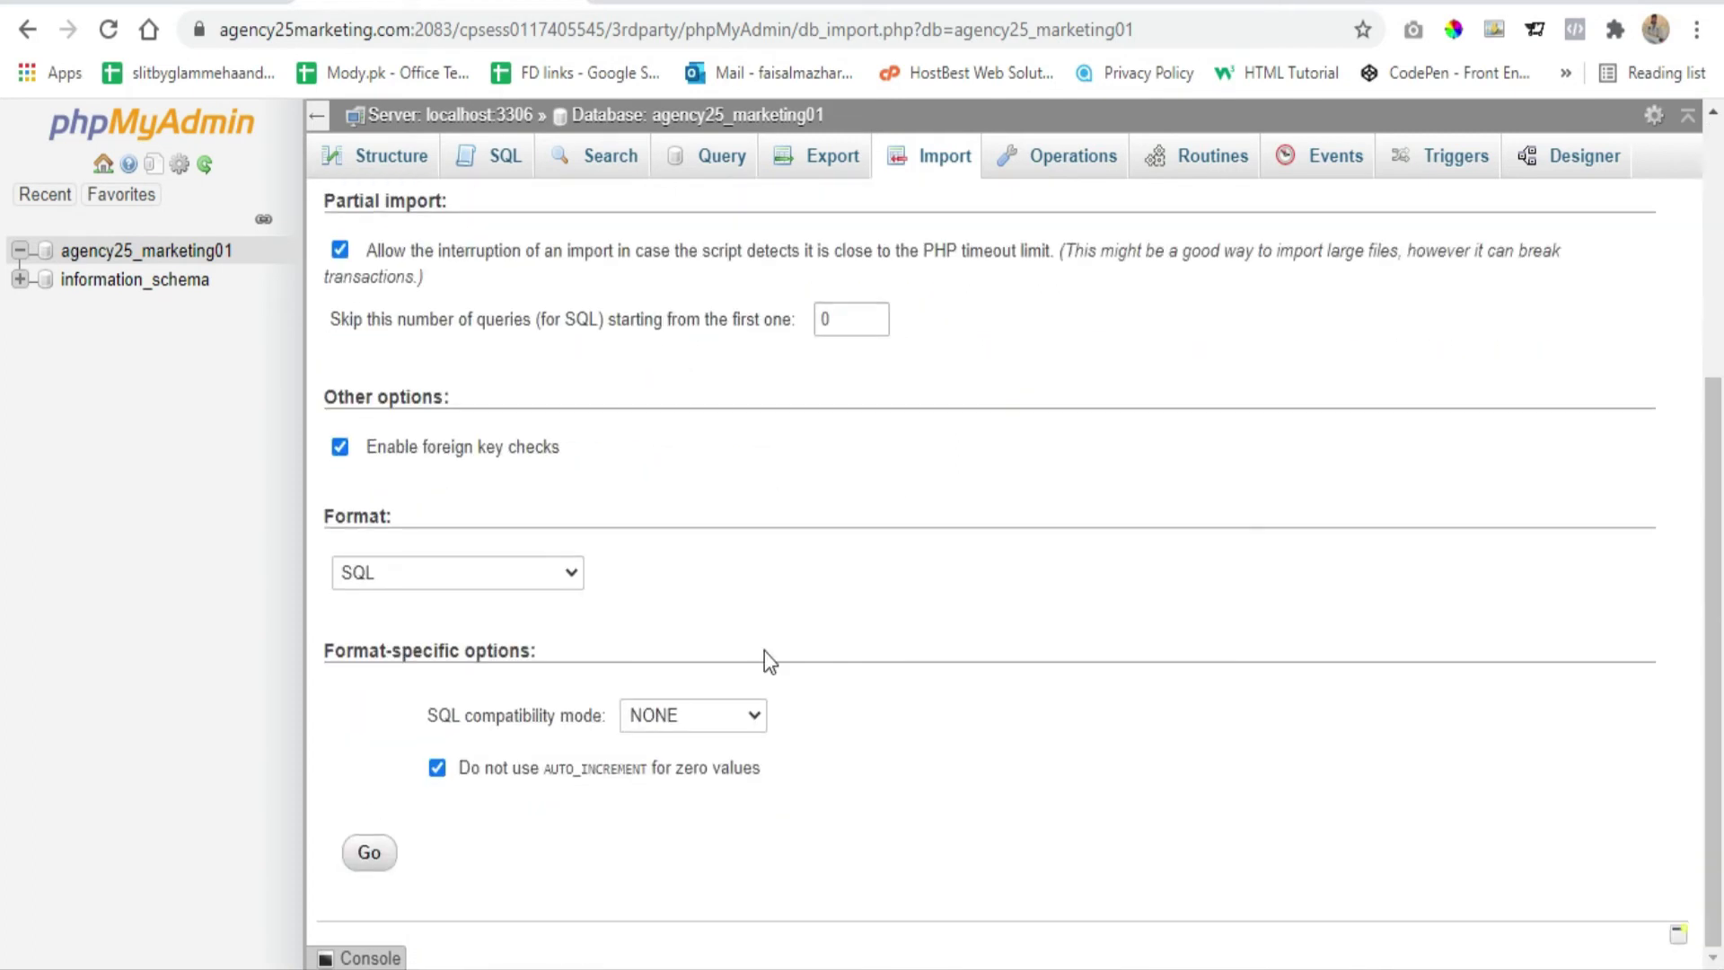
left_click(371, 853)
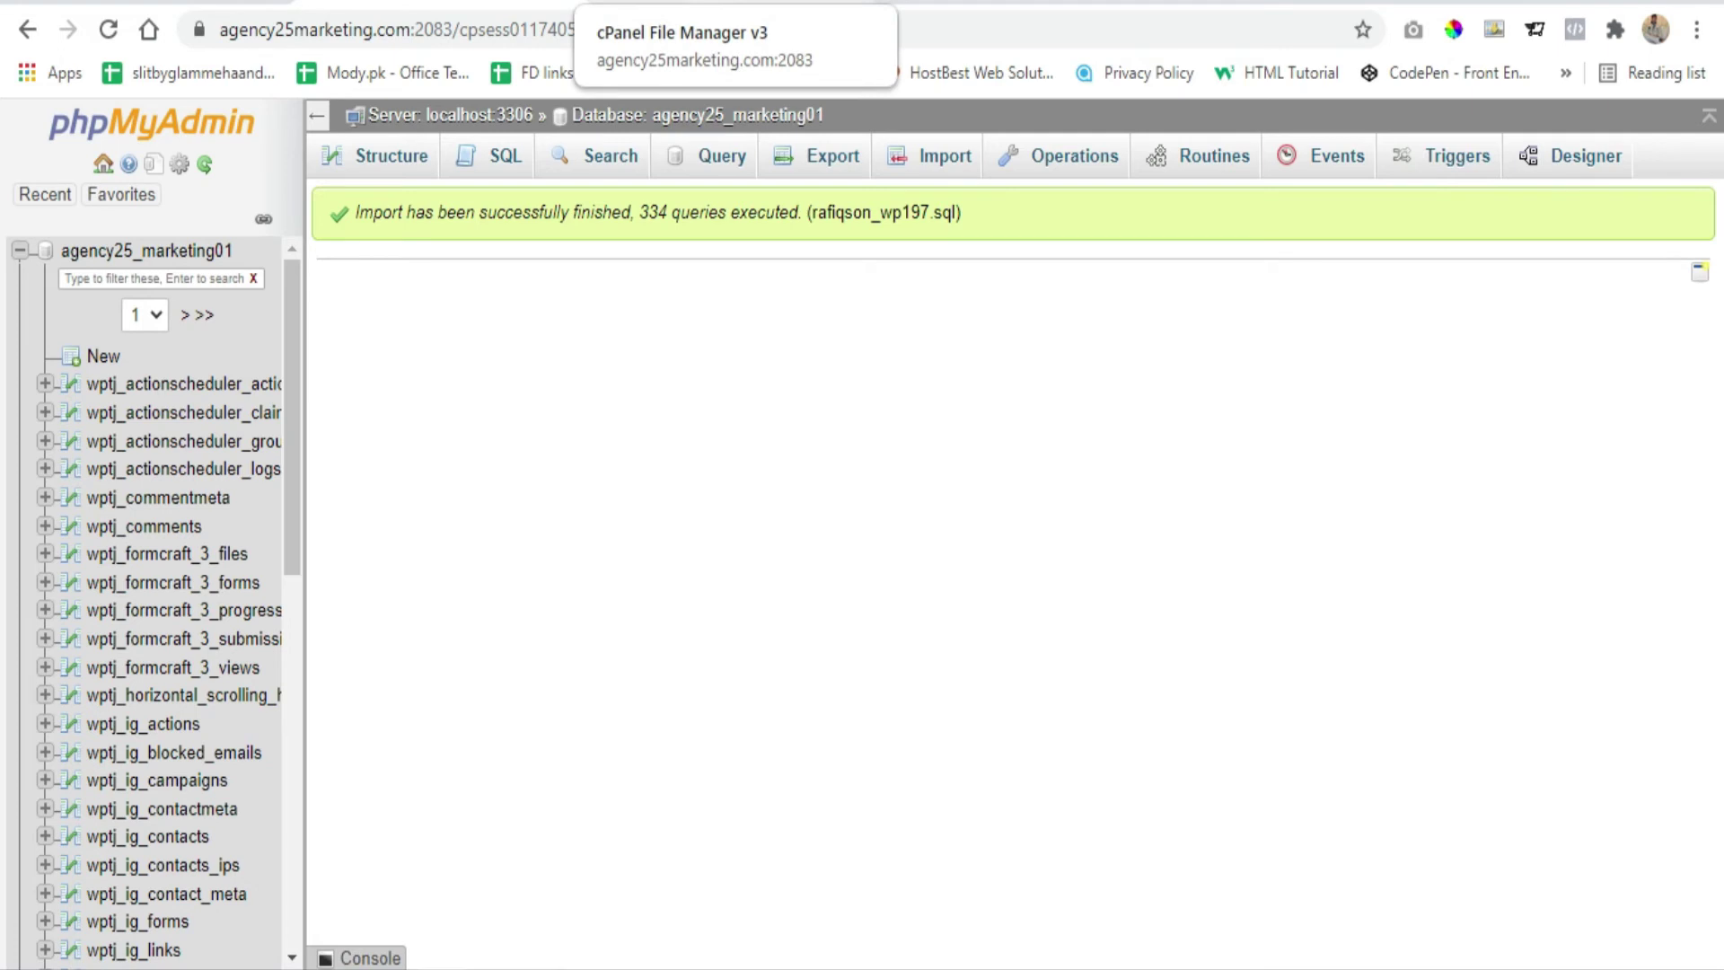
Open public_html/wp-config.php in the File Manager editor
left_click(709, 1)
scroll(517, 558, "down", 6)
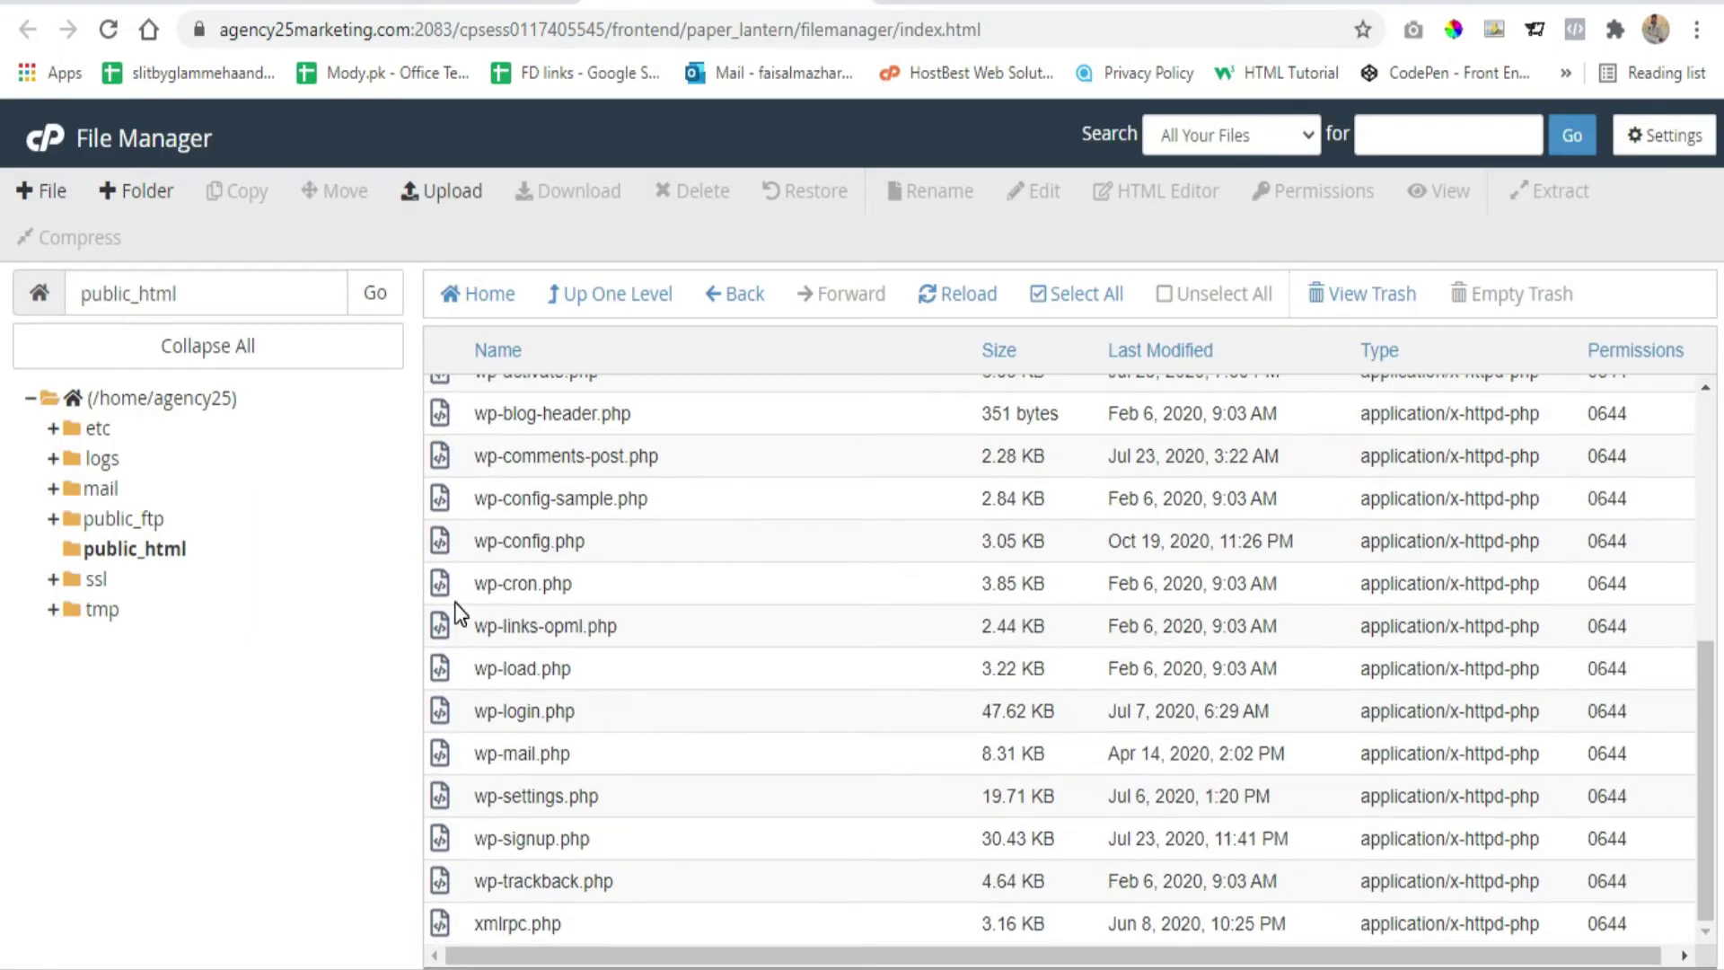
left_click(444, 539)
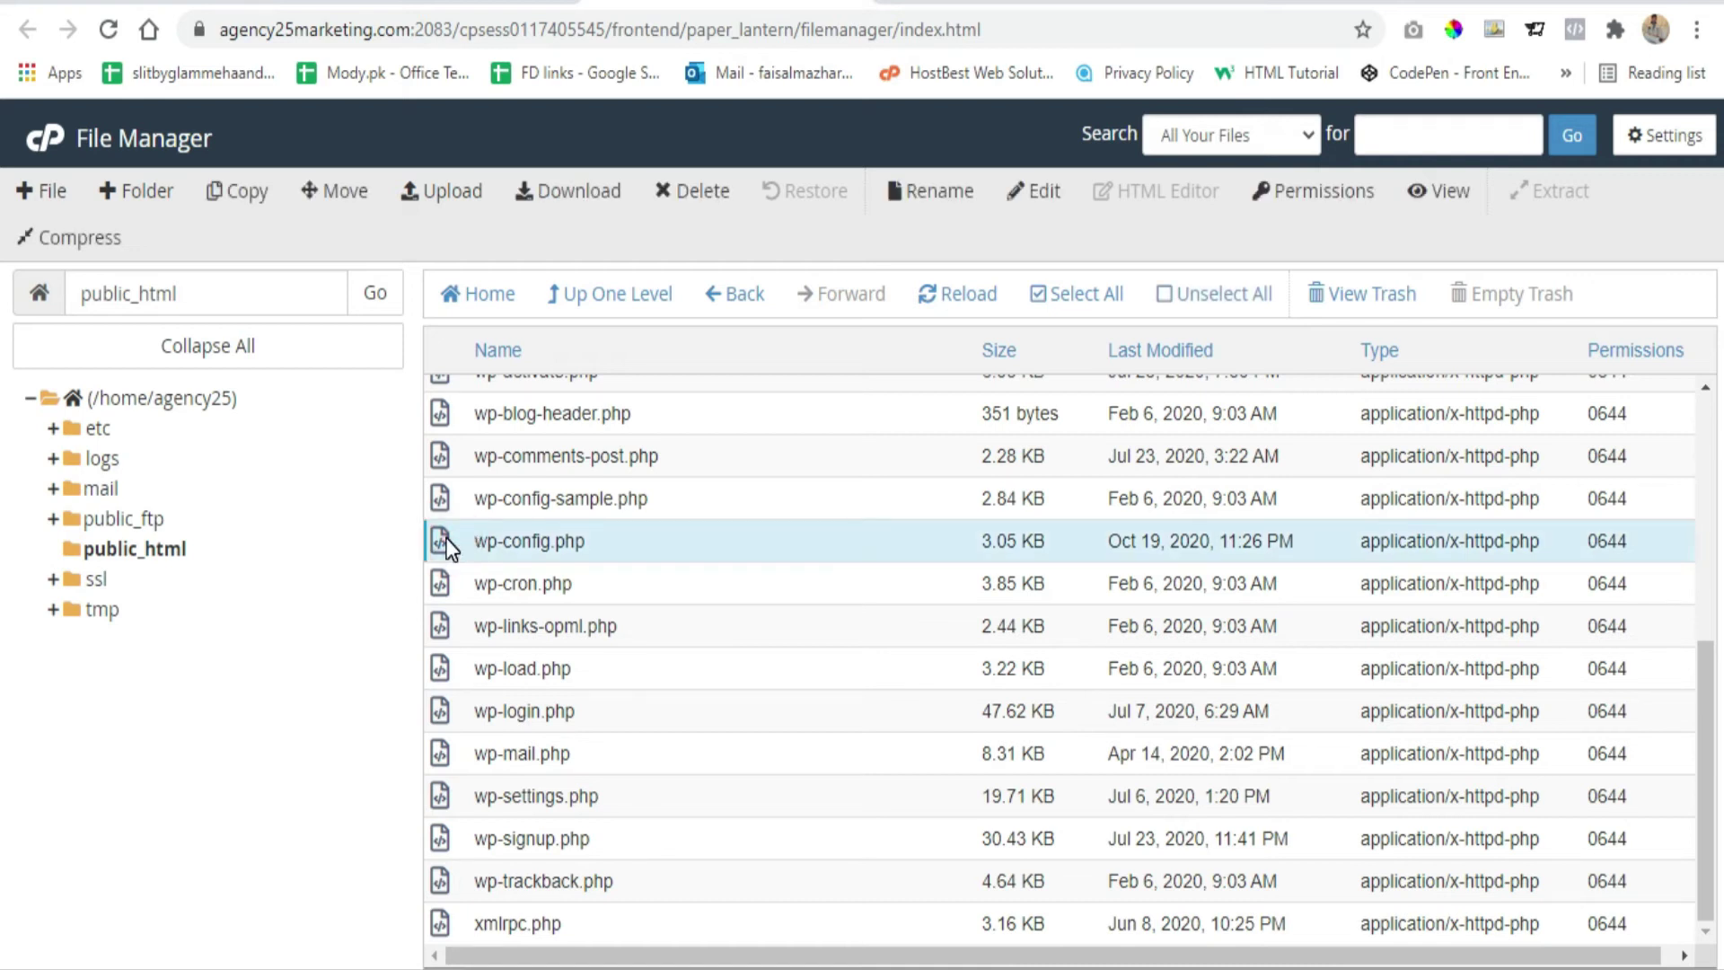
right_click(446, 542)
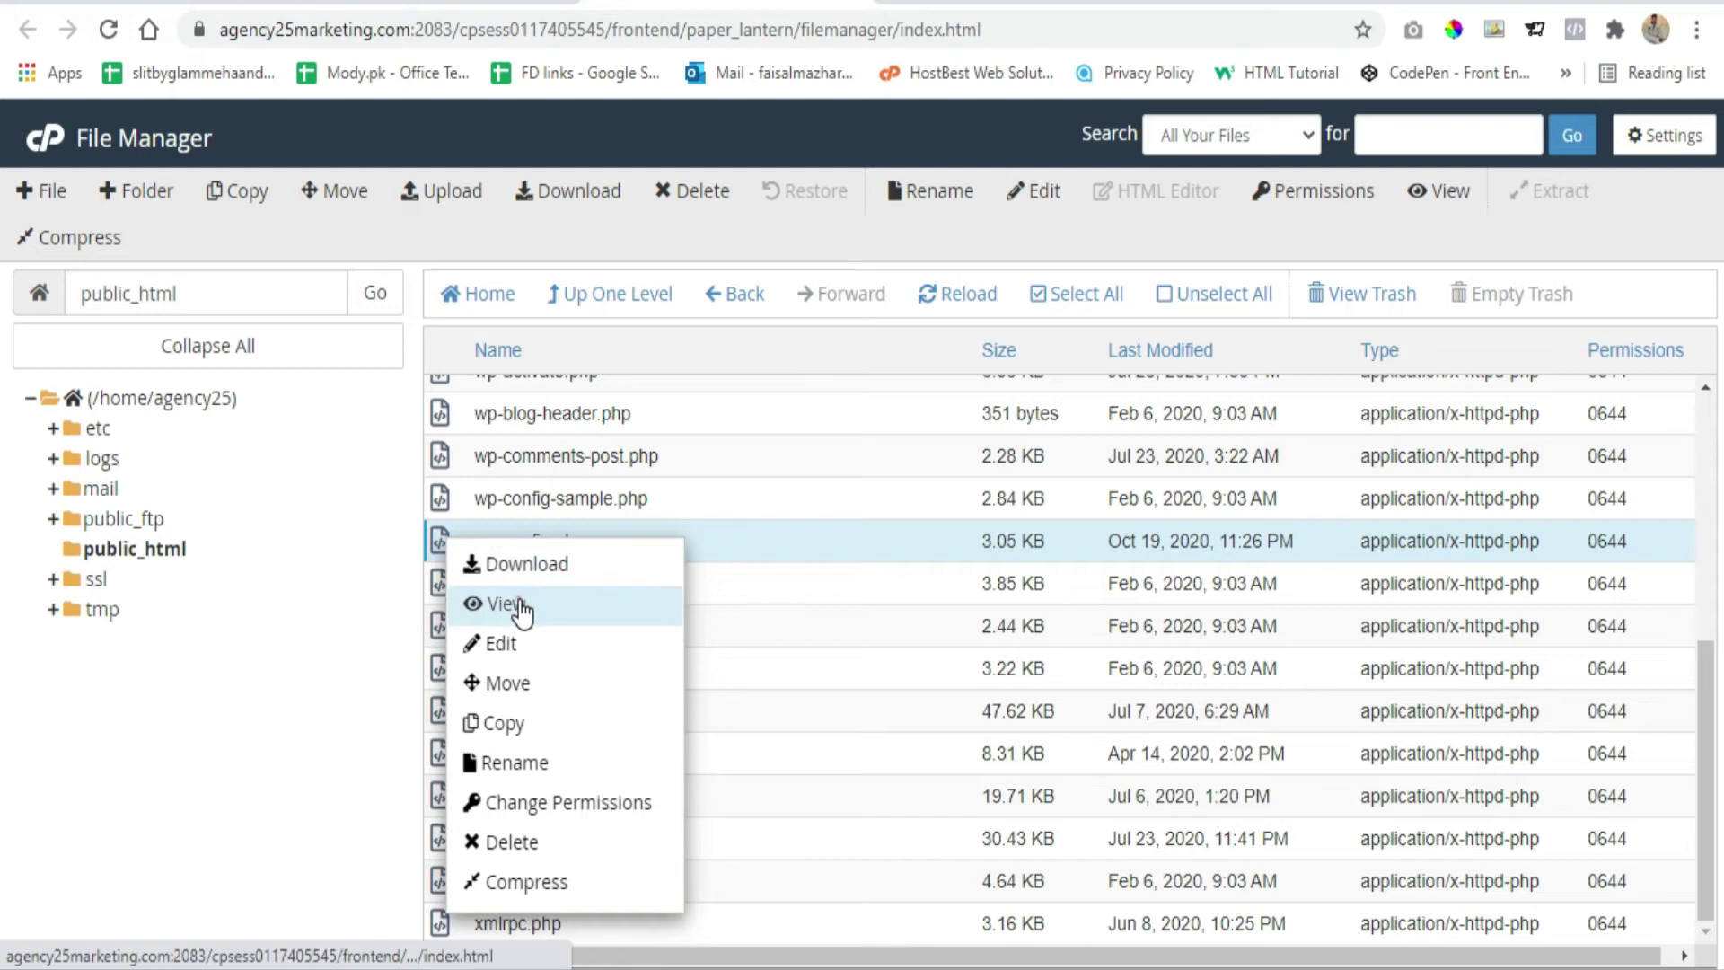
left_click(531, 647)
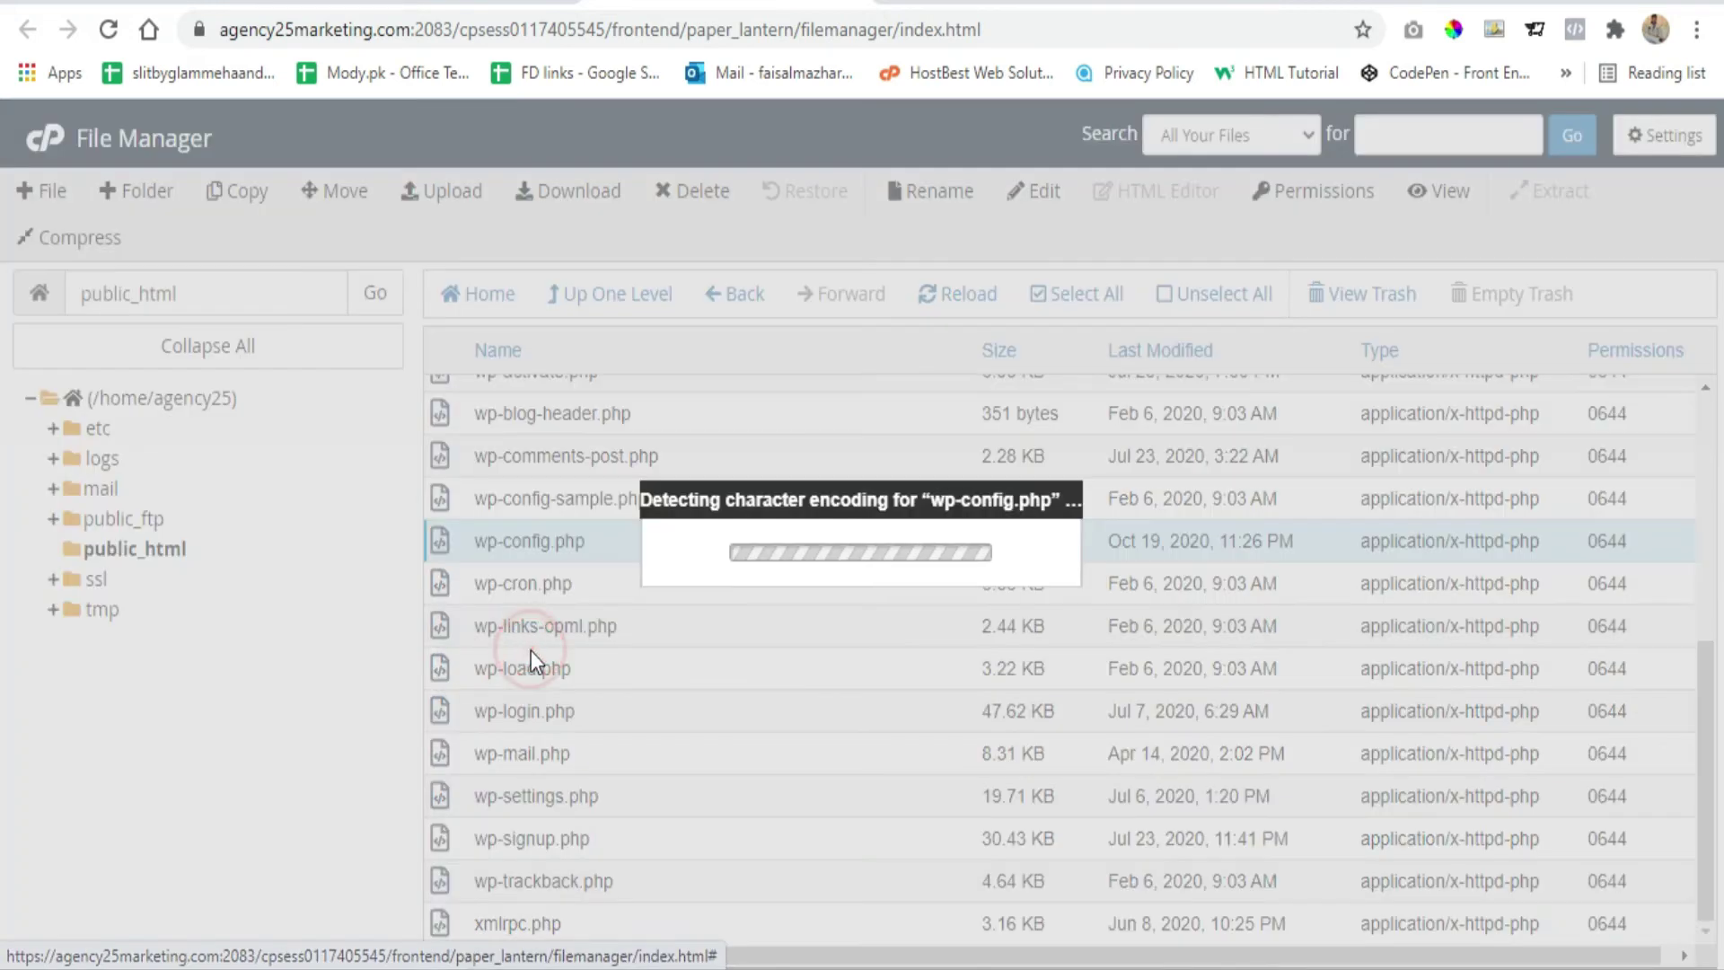
left_click(1088, 745)
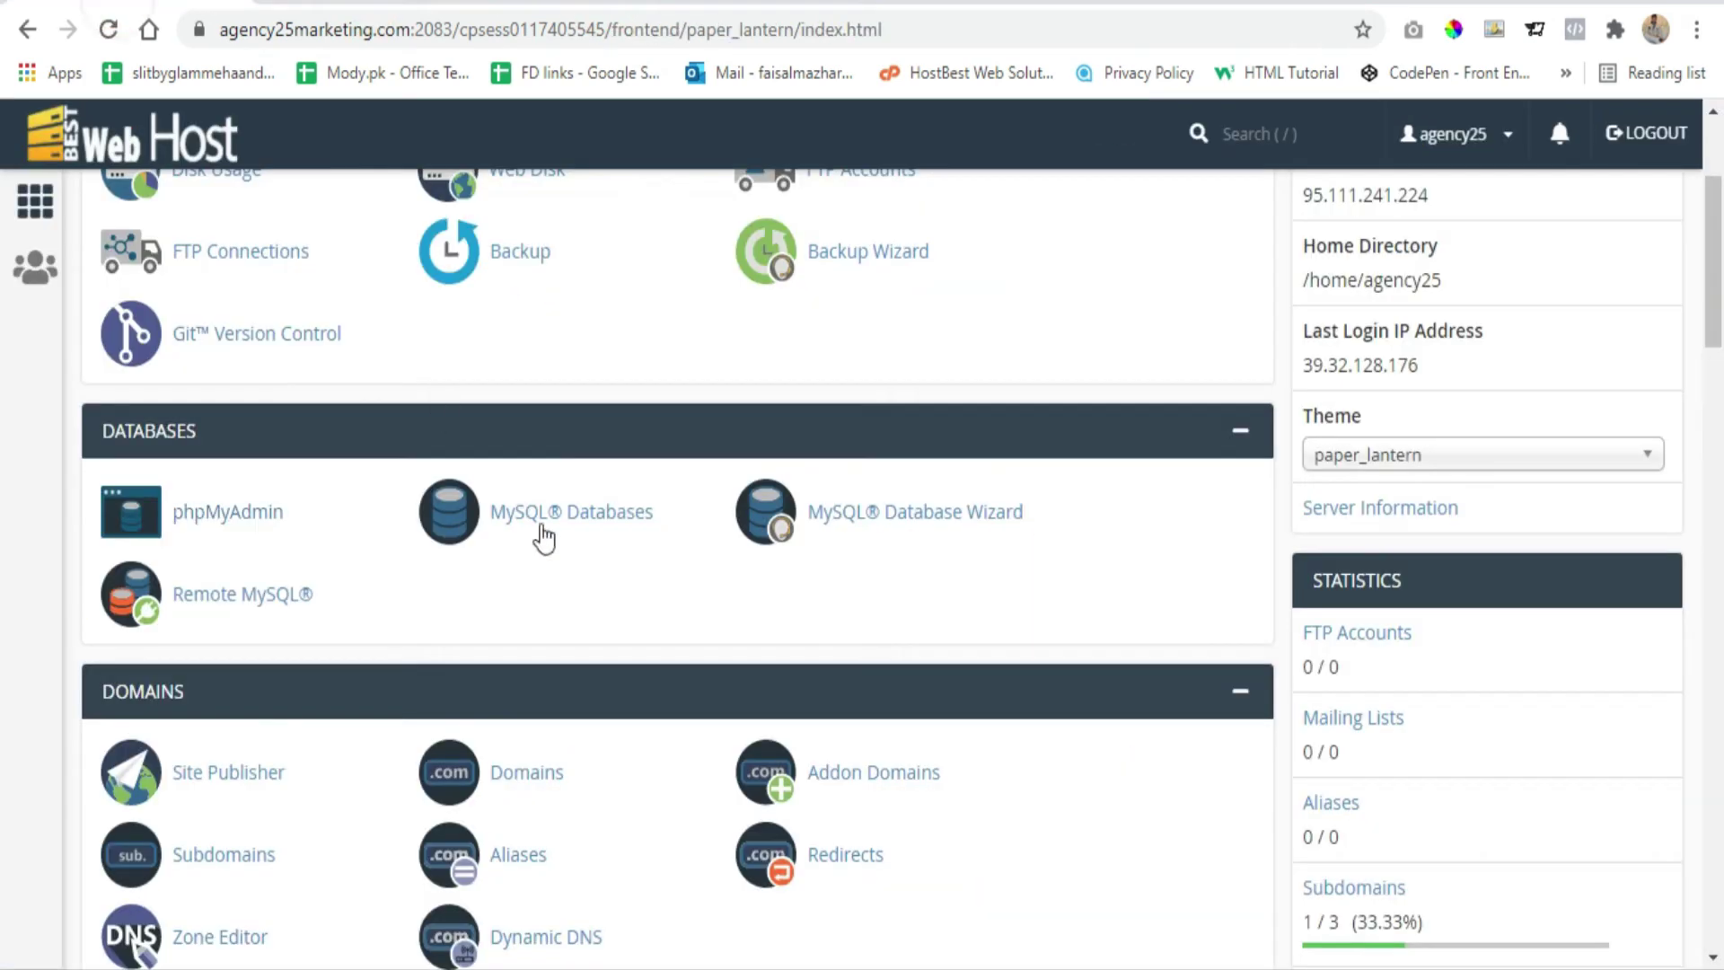
Select the database name agency25_marketing01 under Current Databases for copying
left_click(574, 519)
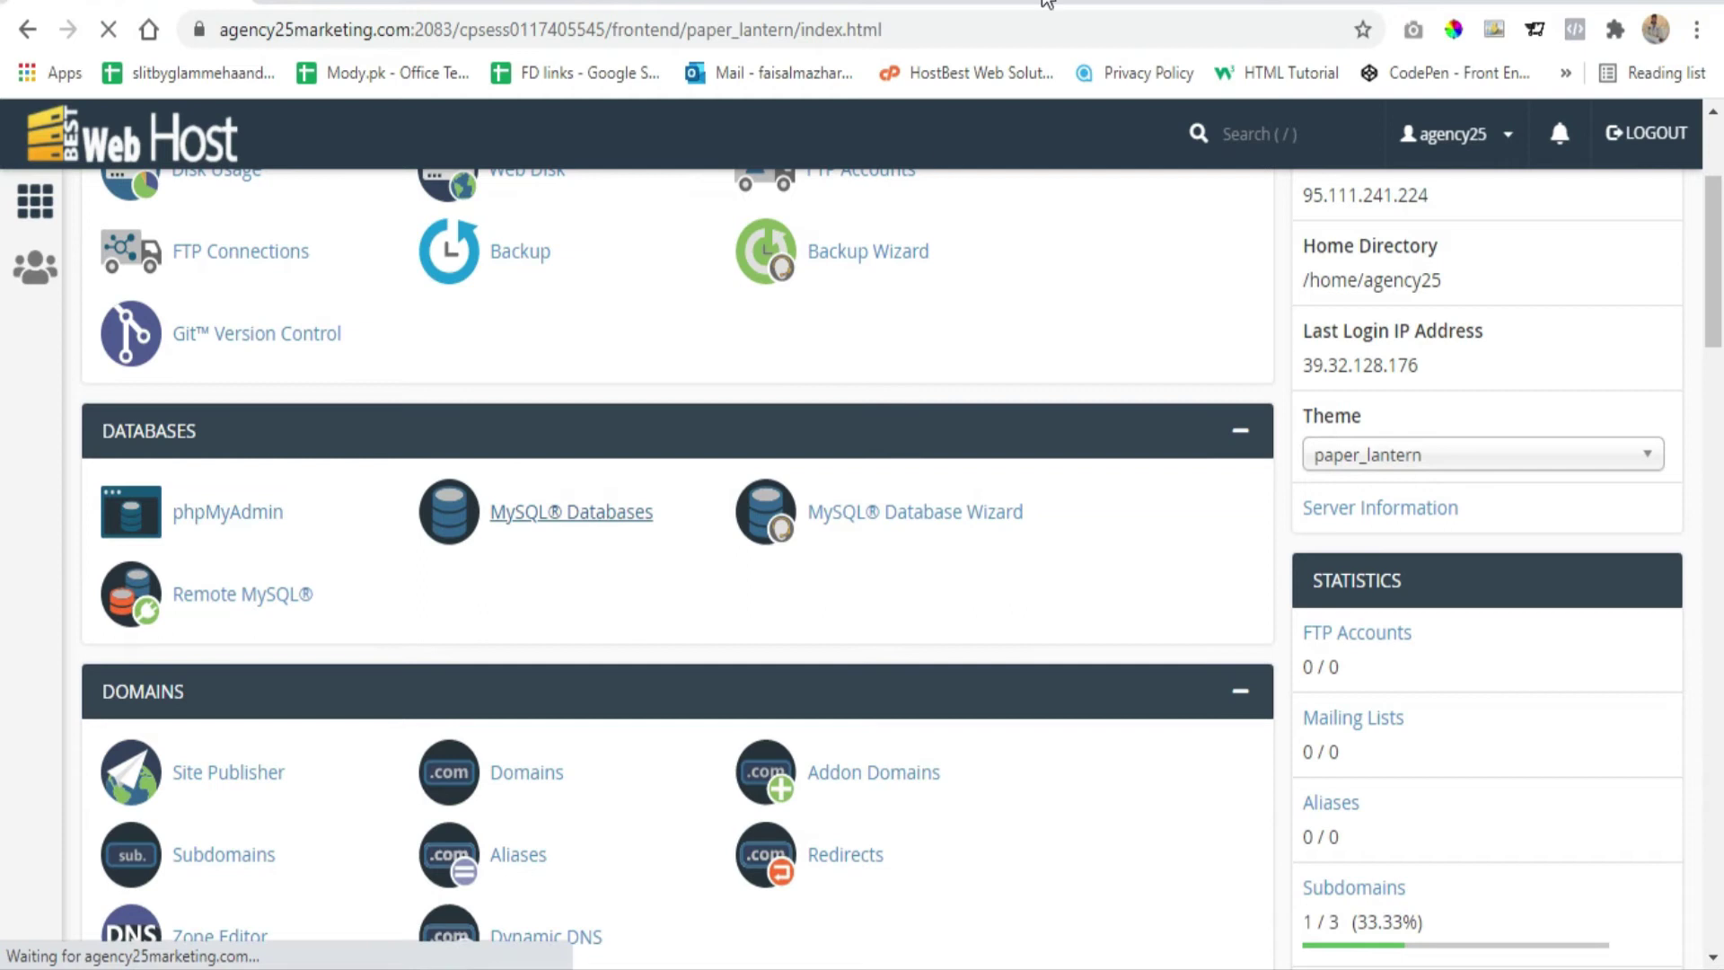
scroll(762, 453, "down", 6)
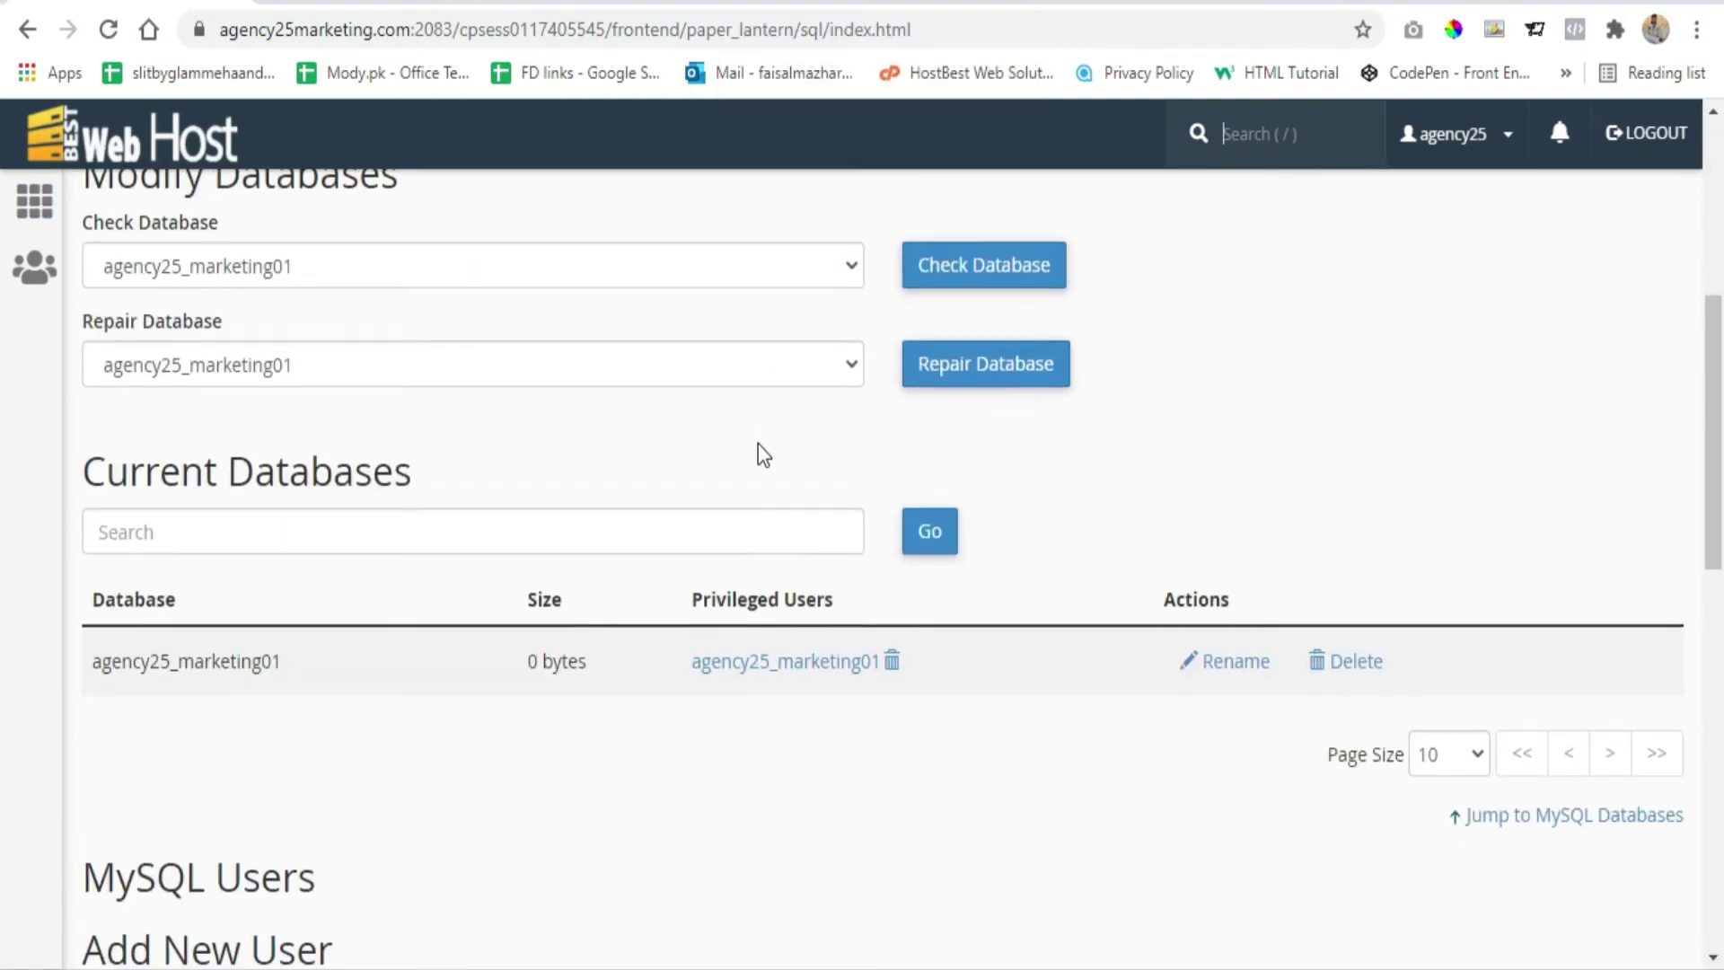
scroll(762, 453, "down", 2)
left_click_drag(281, 526, 90, 550)
right_click(173, 530)
Copy agency25_marketing01 and paste it into DB_NAME and DB_USER in wp-config.php
left_click(208, 542)
key("ctrl+Tab")
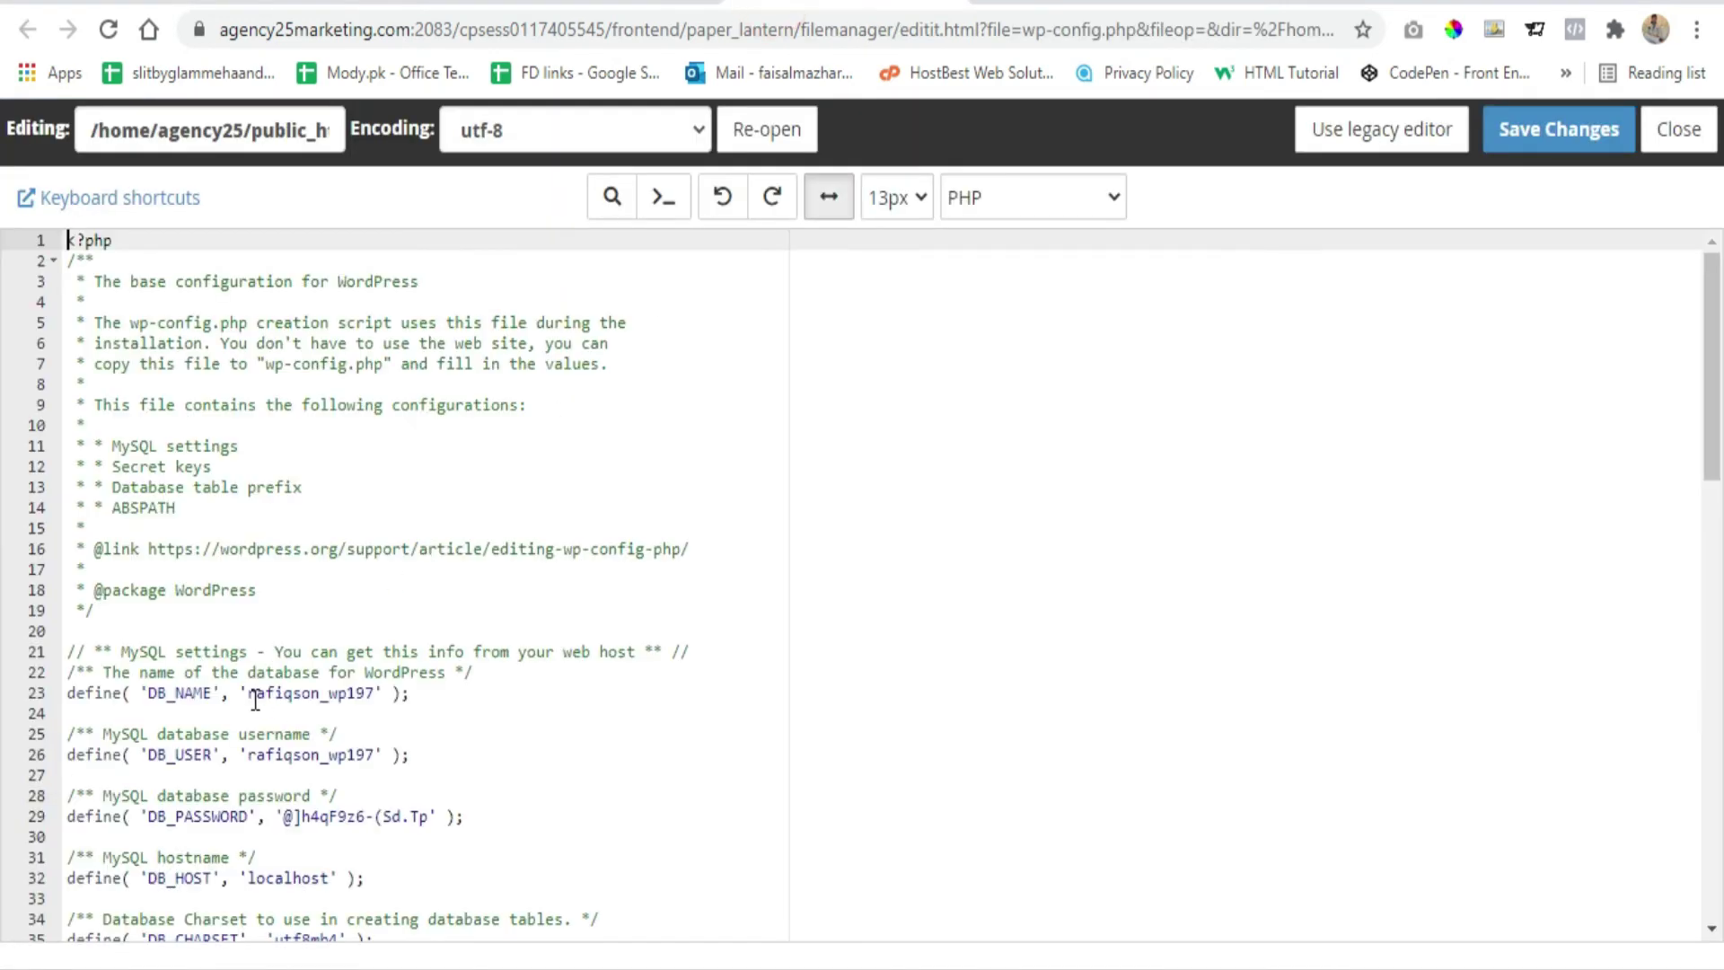
left_click(619, 4)
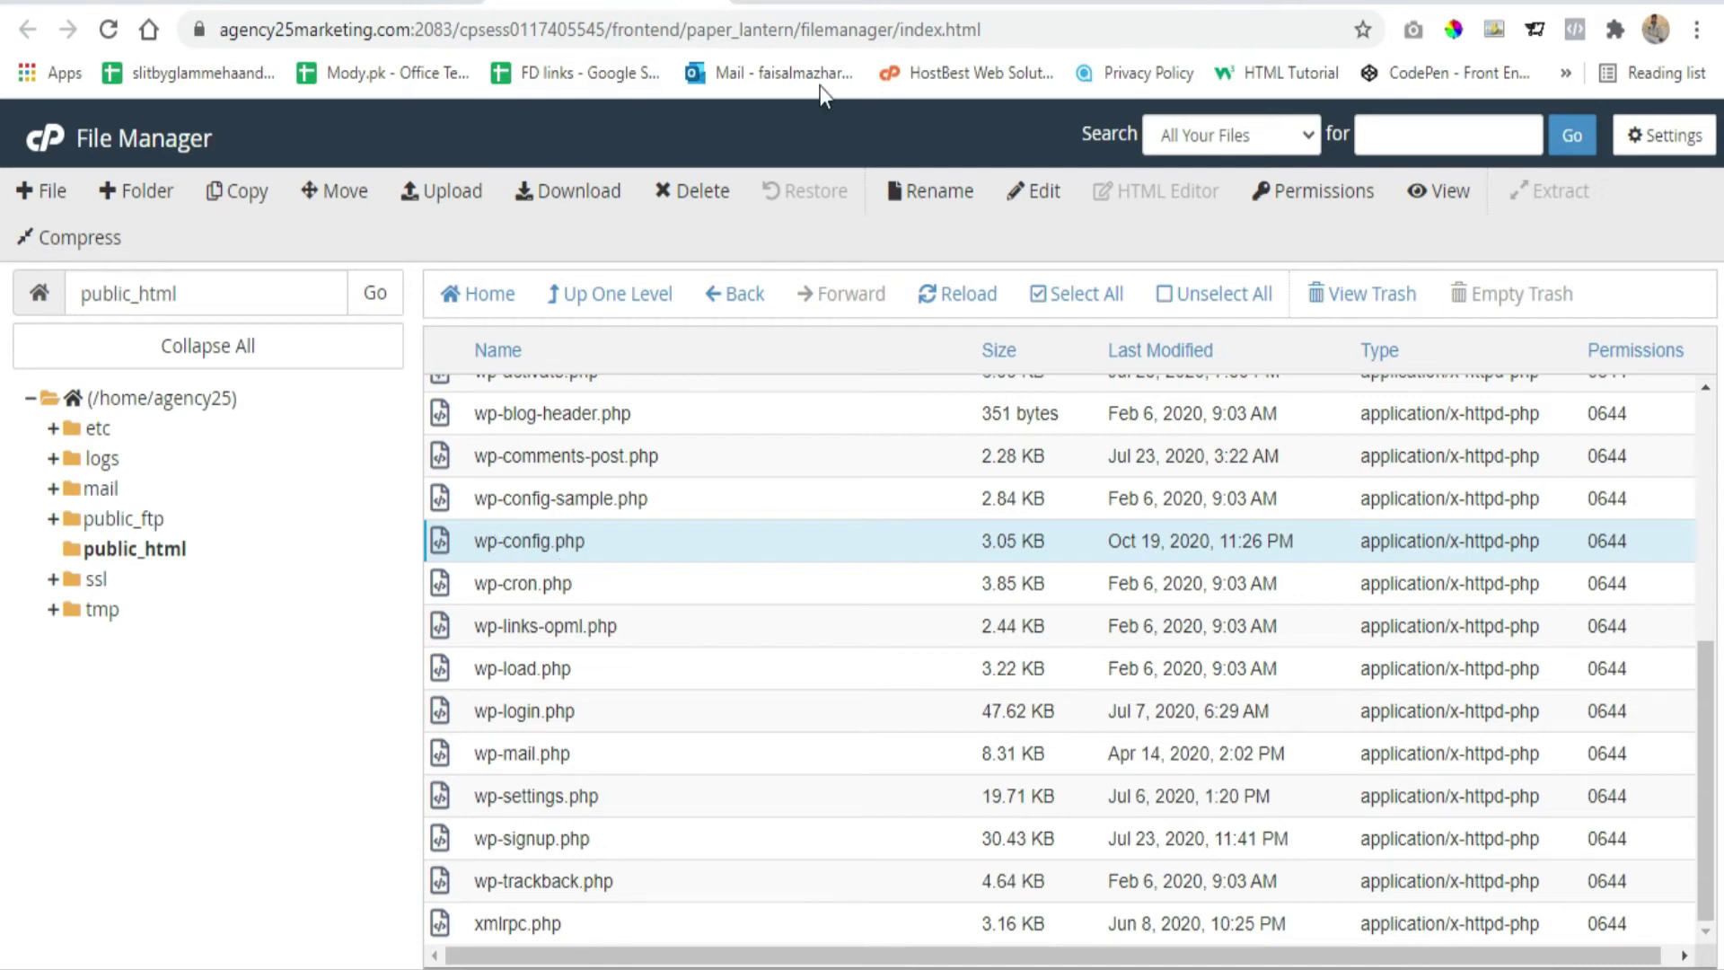
left_click(820, 3)
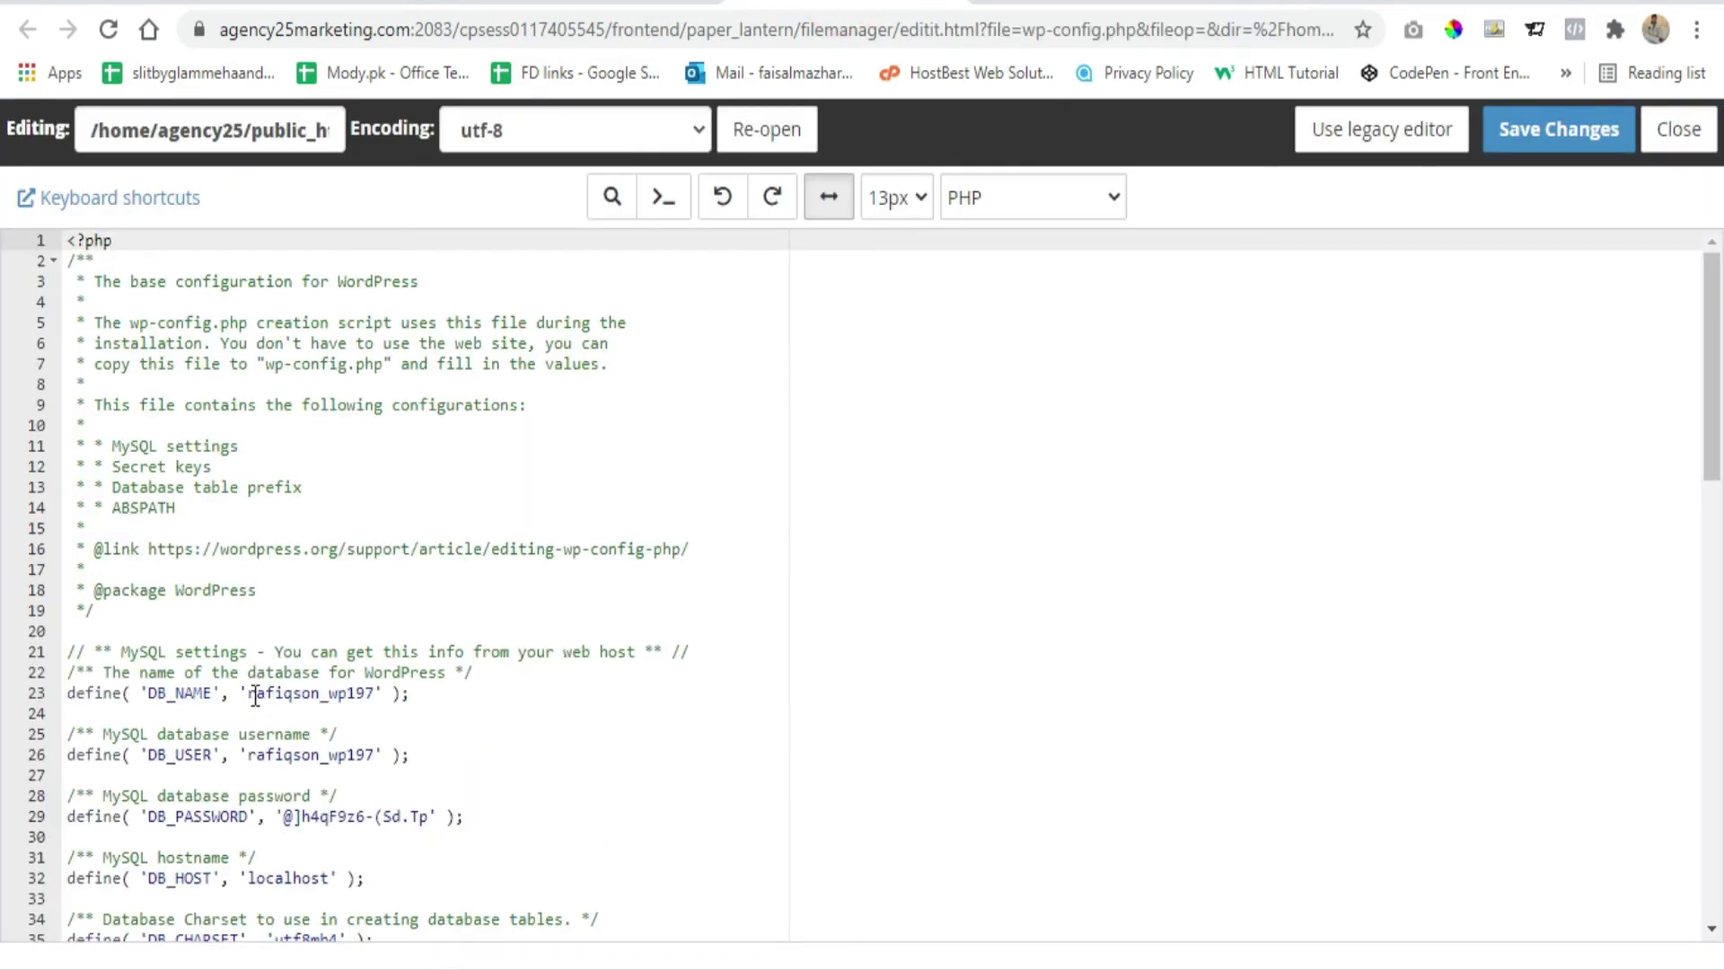
left_click_drag(248, 693, 376, 697)
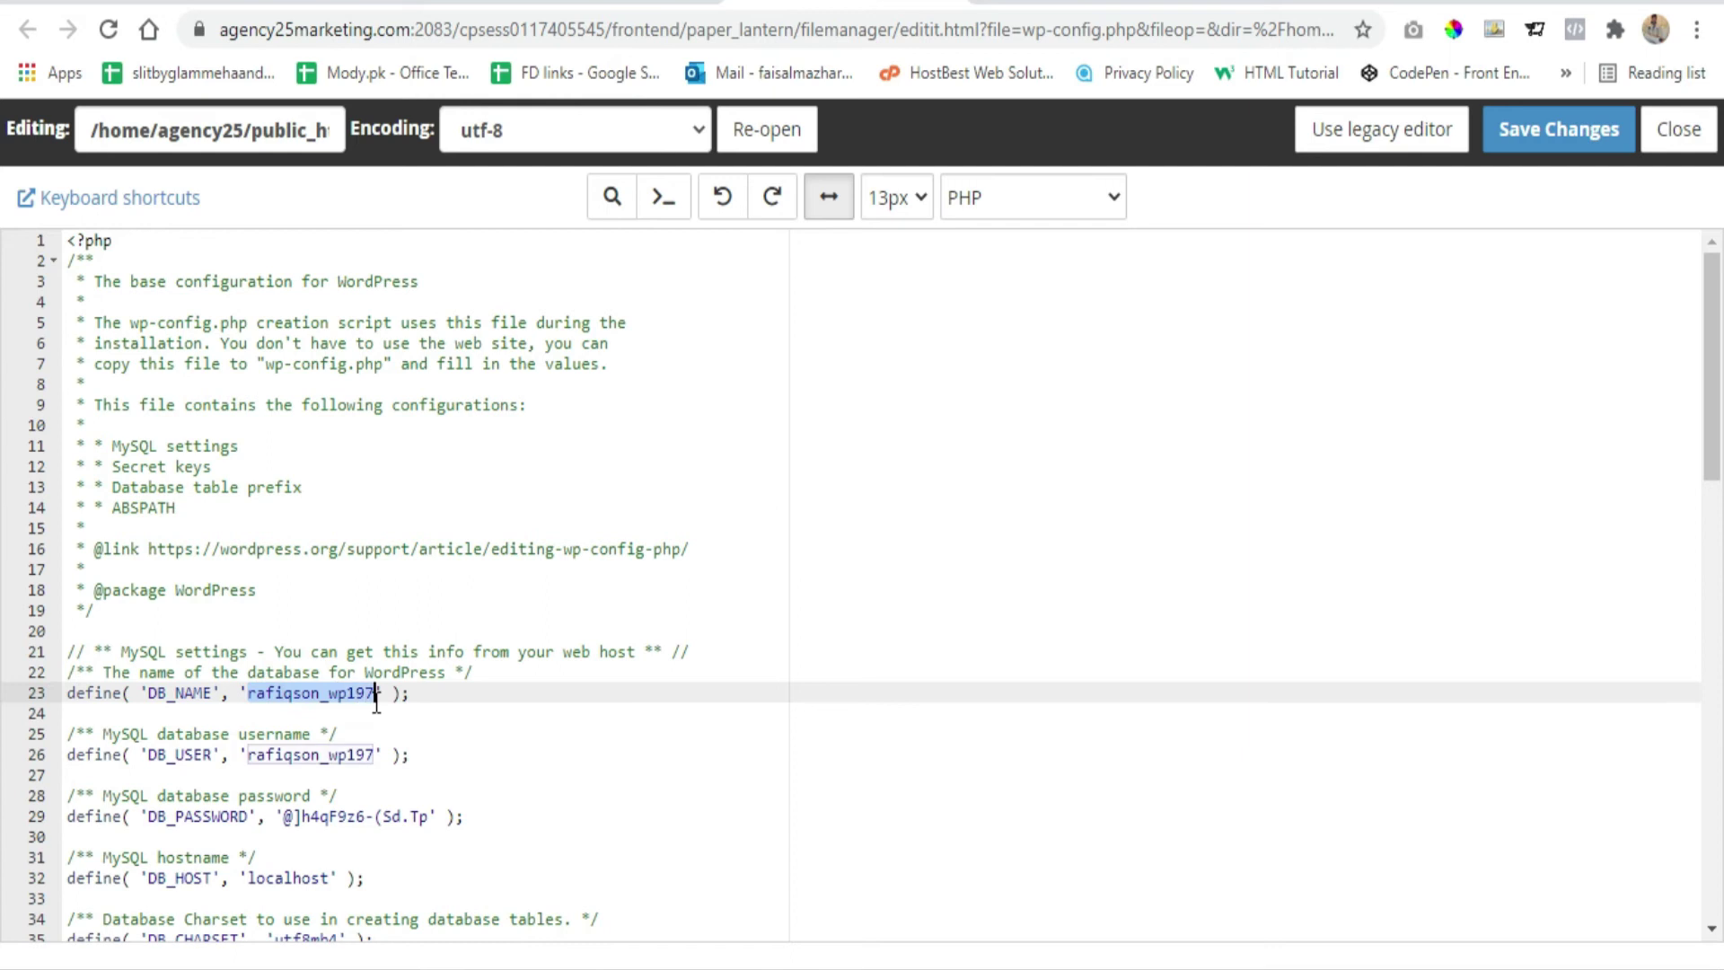
key("ctrl+v")
left_click_drag(249, 754, 378, 757)
key("ctrl+v")
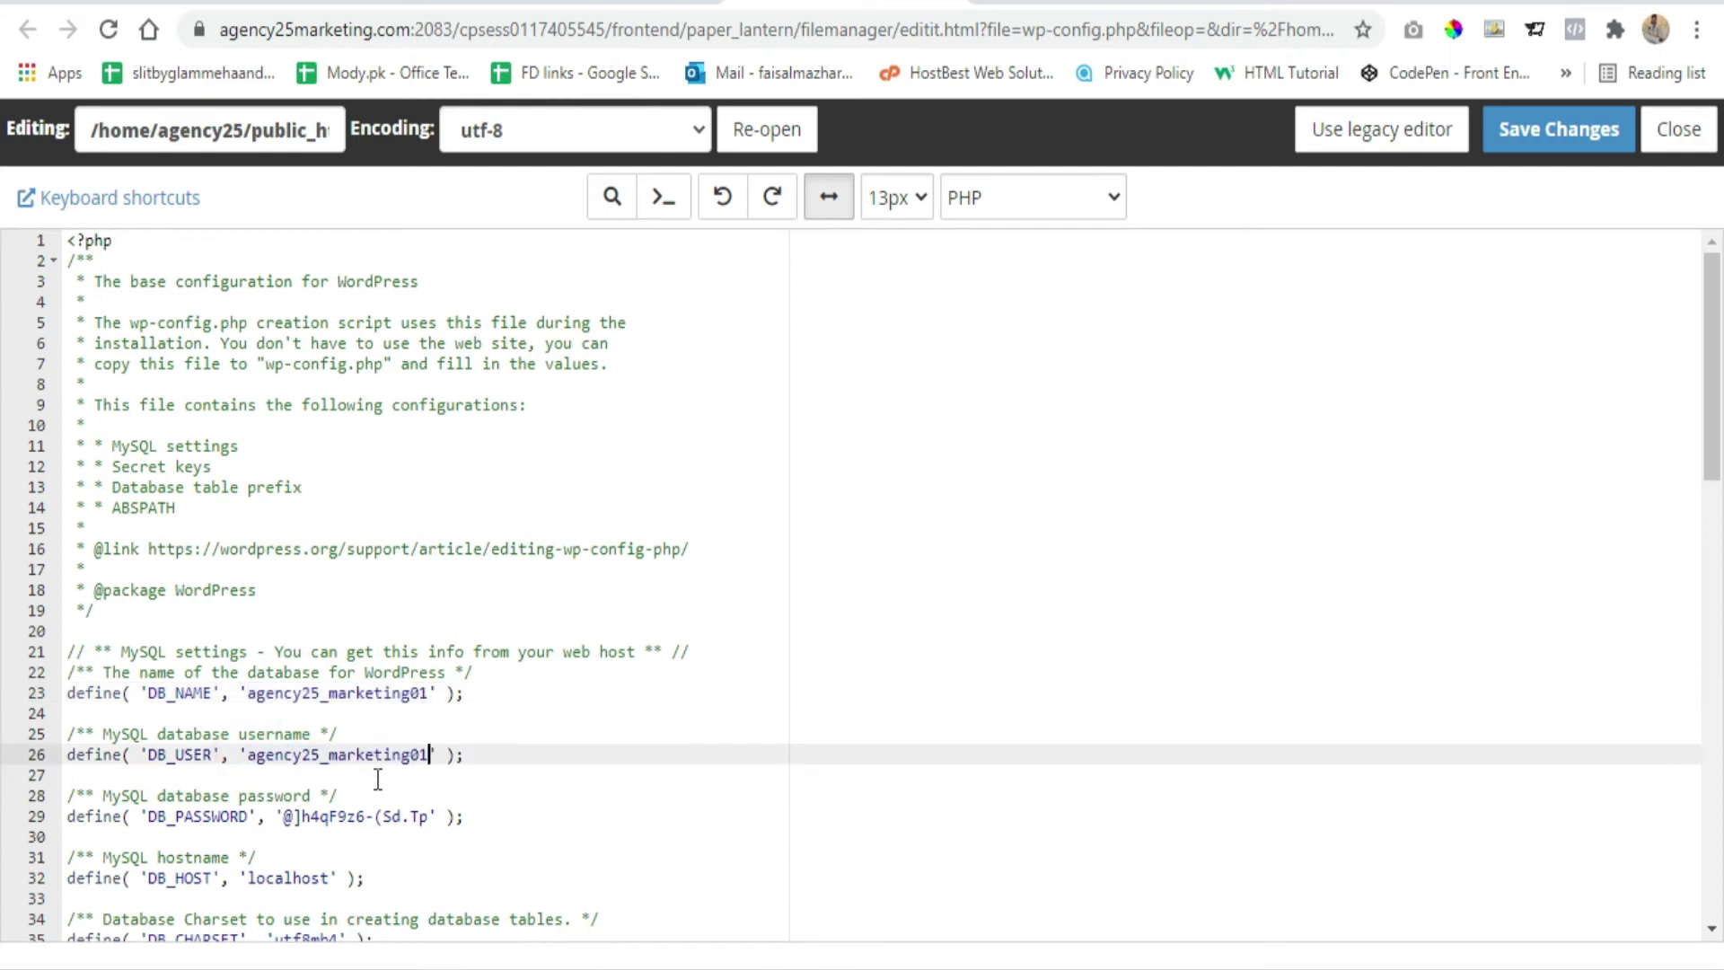
left_click(476, 754)
Replace DB_PASSWORD with the new database password and save wp-config.php
left_click_drag(283, 819, 415, 820)
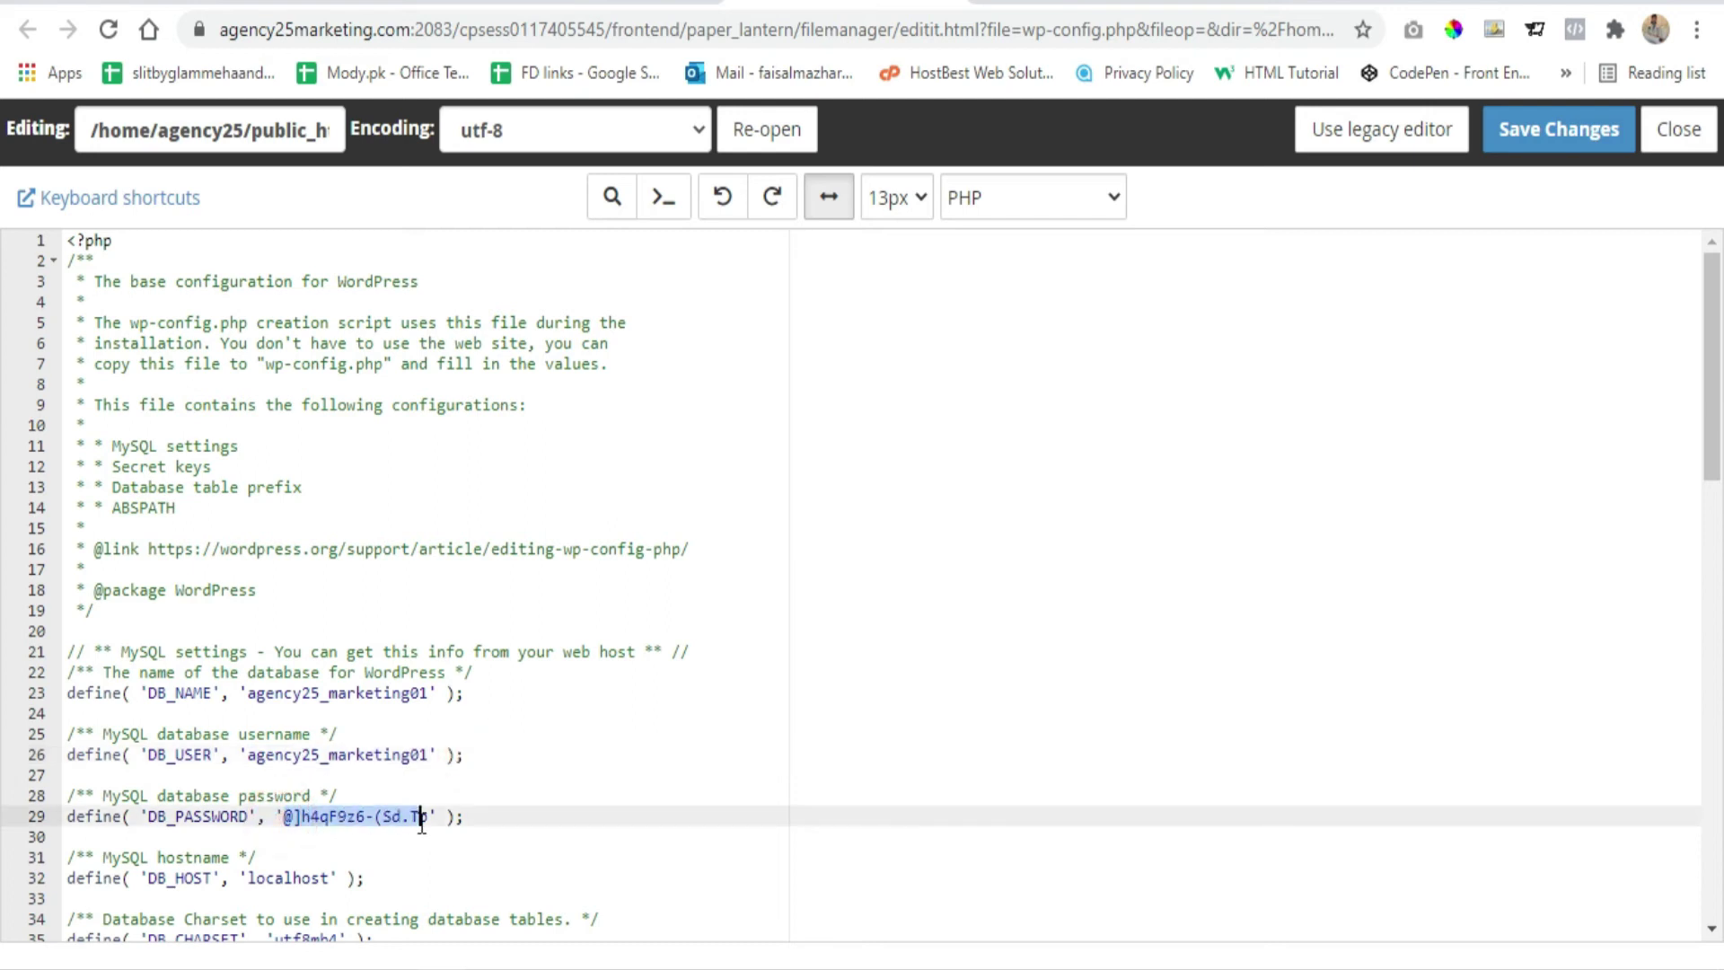
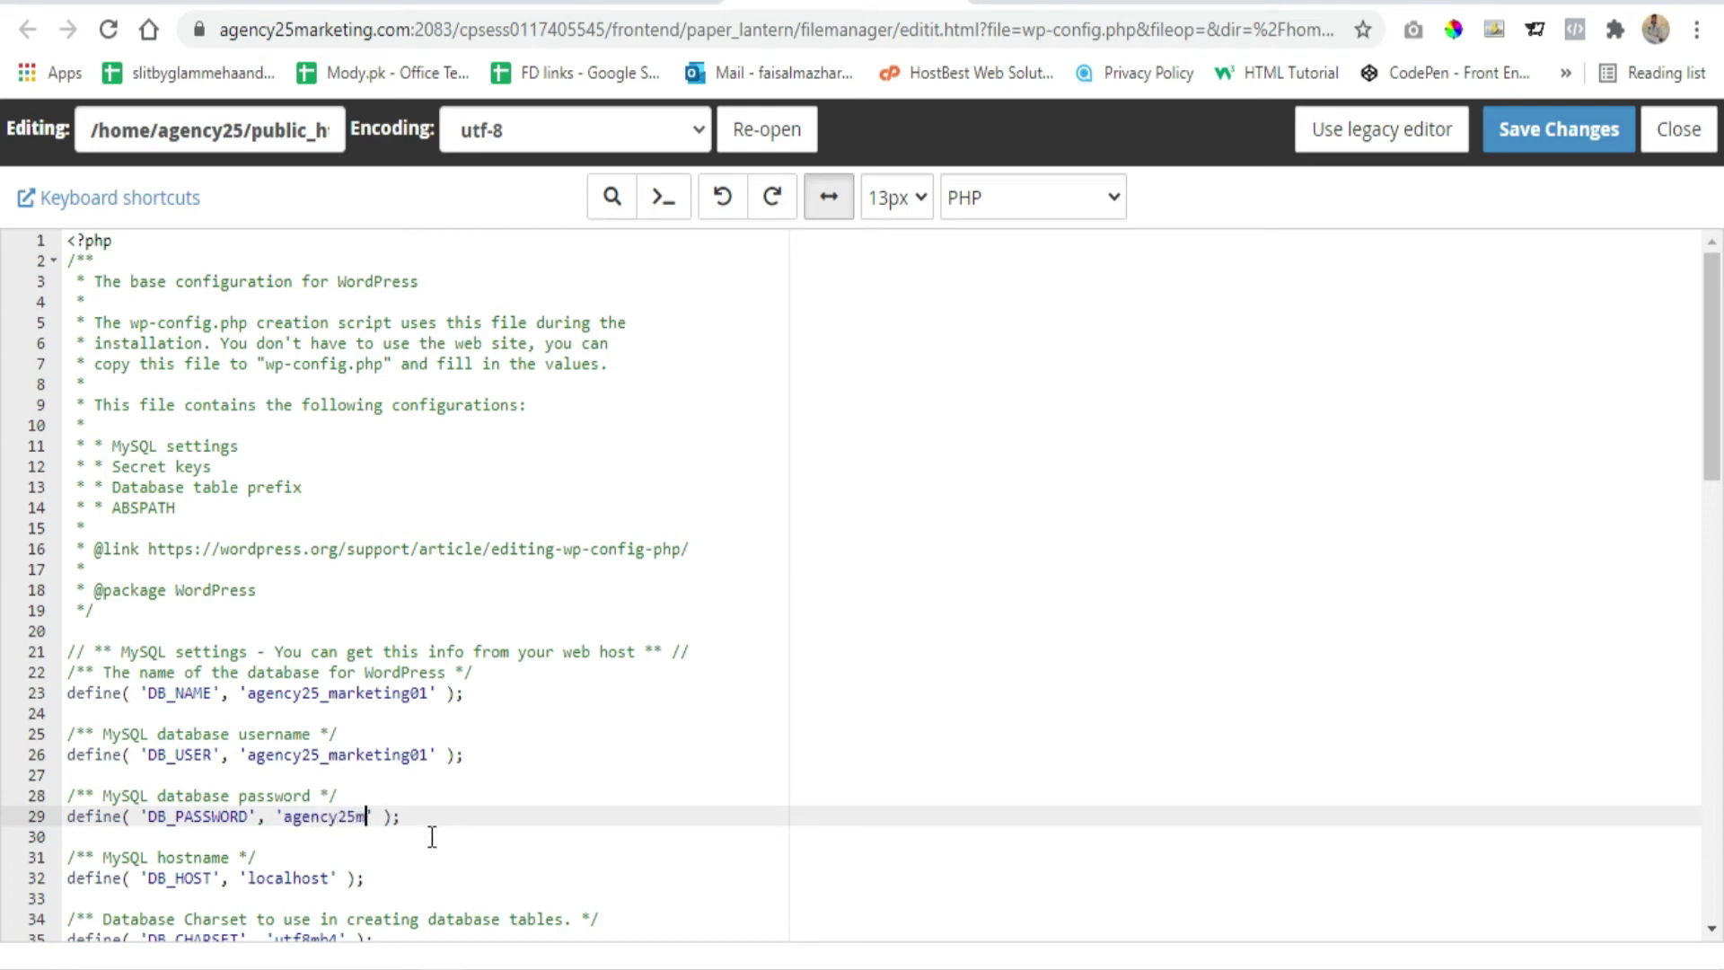
left_click(525, 814)
left_click(1584, 130)
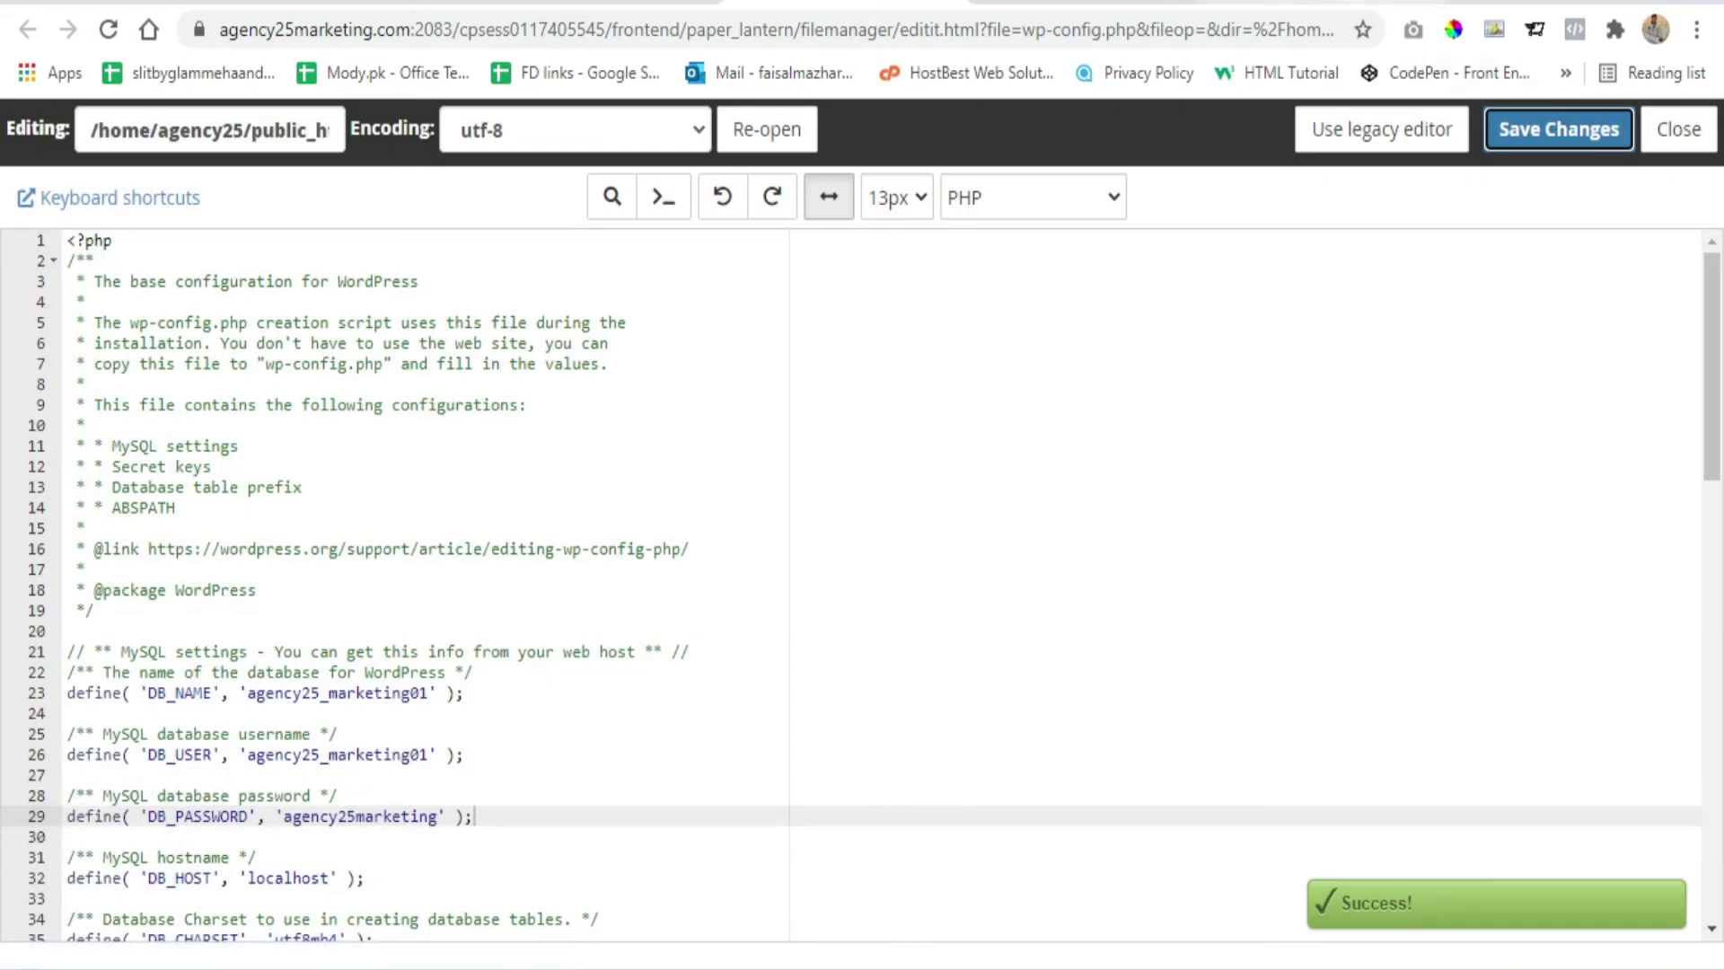
left_click(1347, 9)
left_click(500, 595)
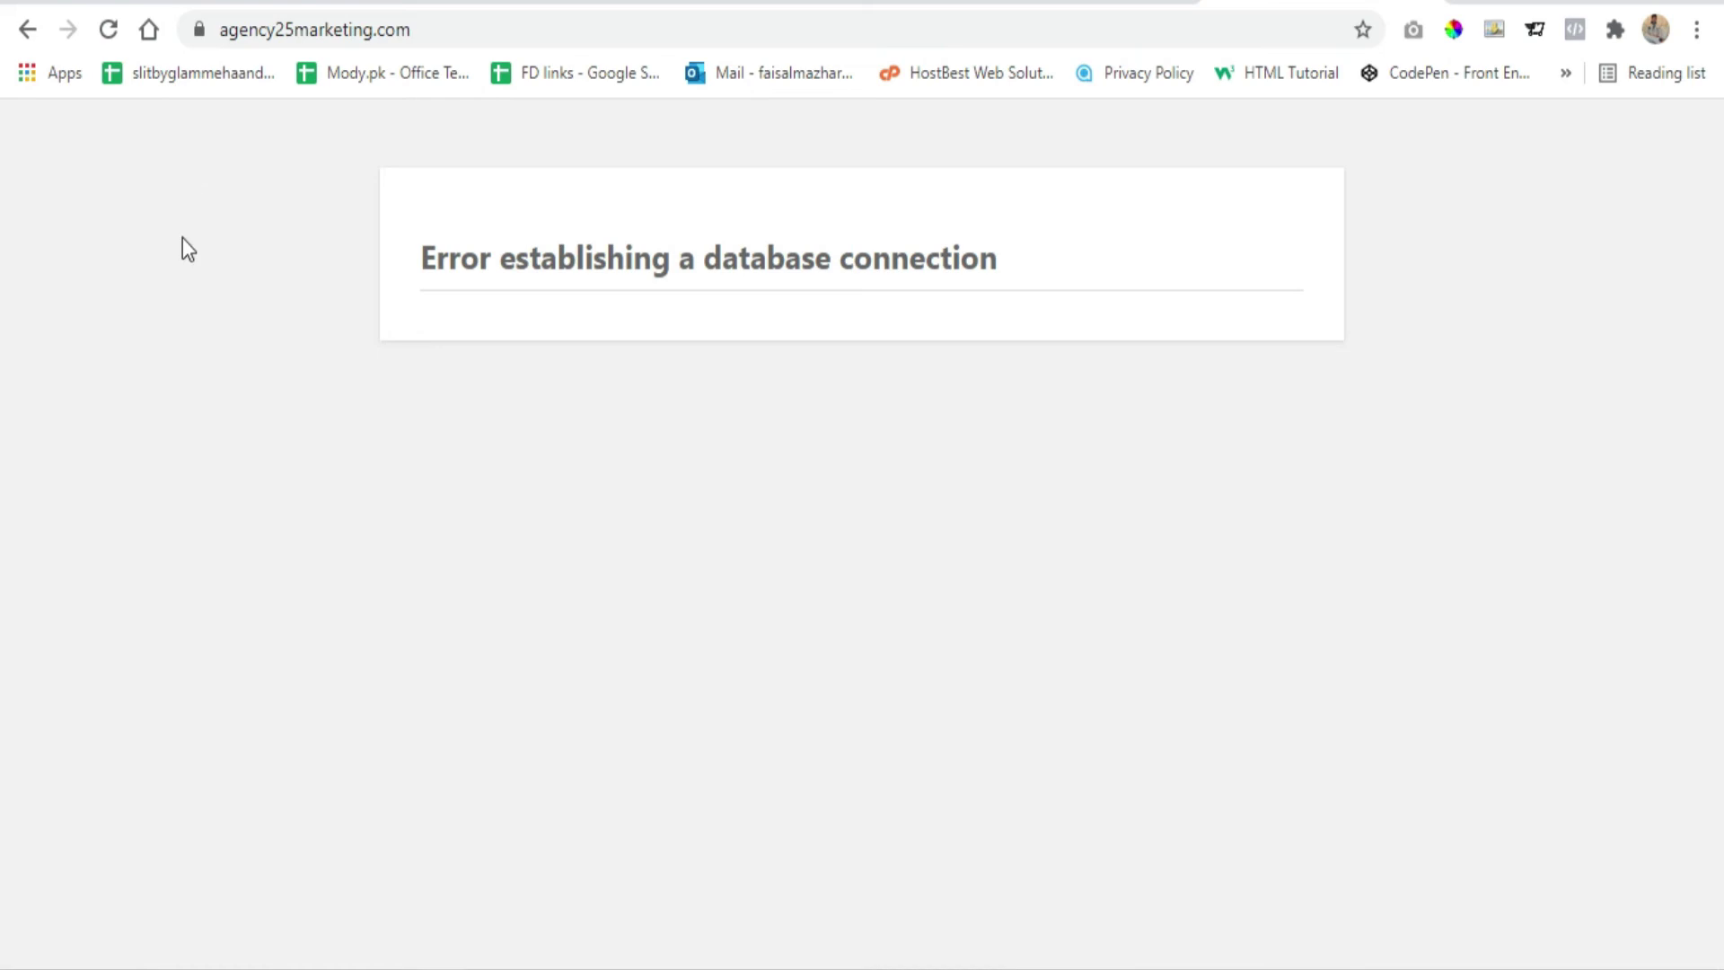
left_click(108, 34)
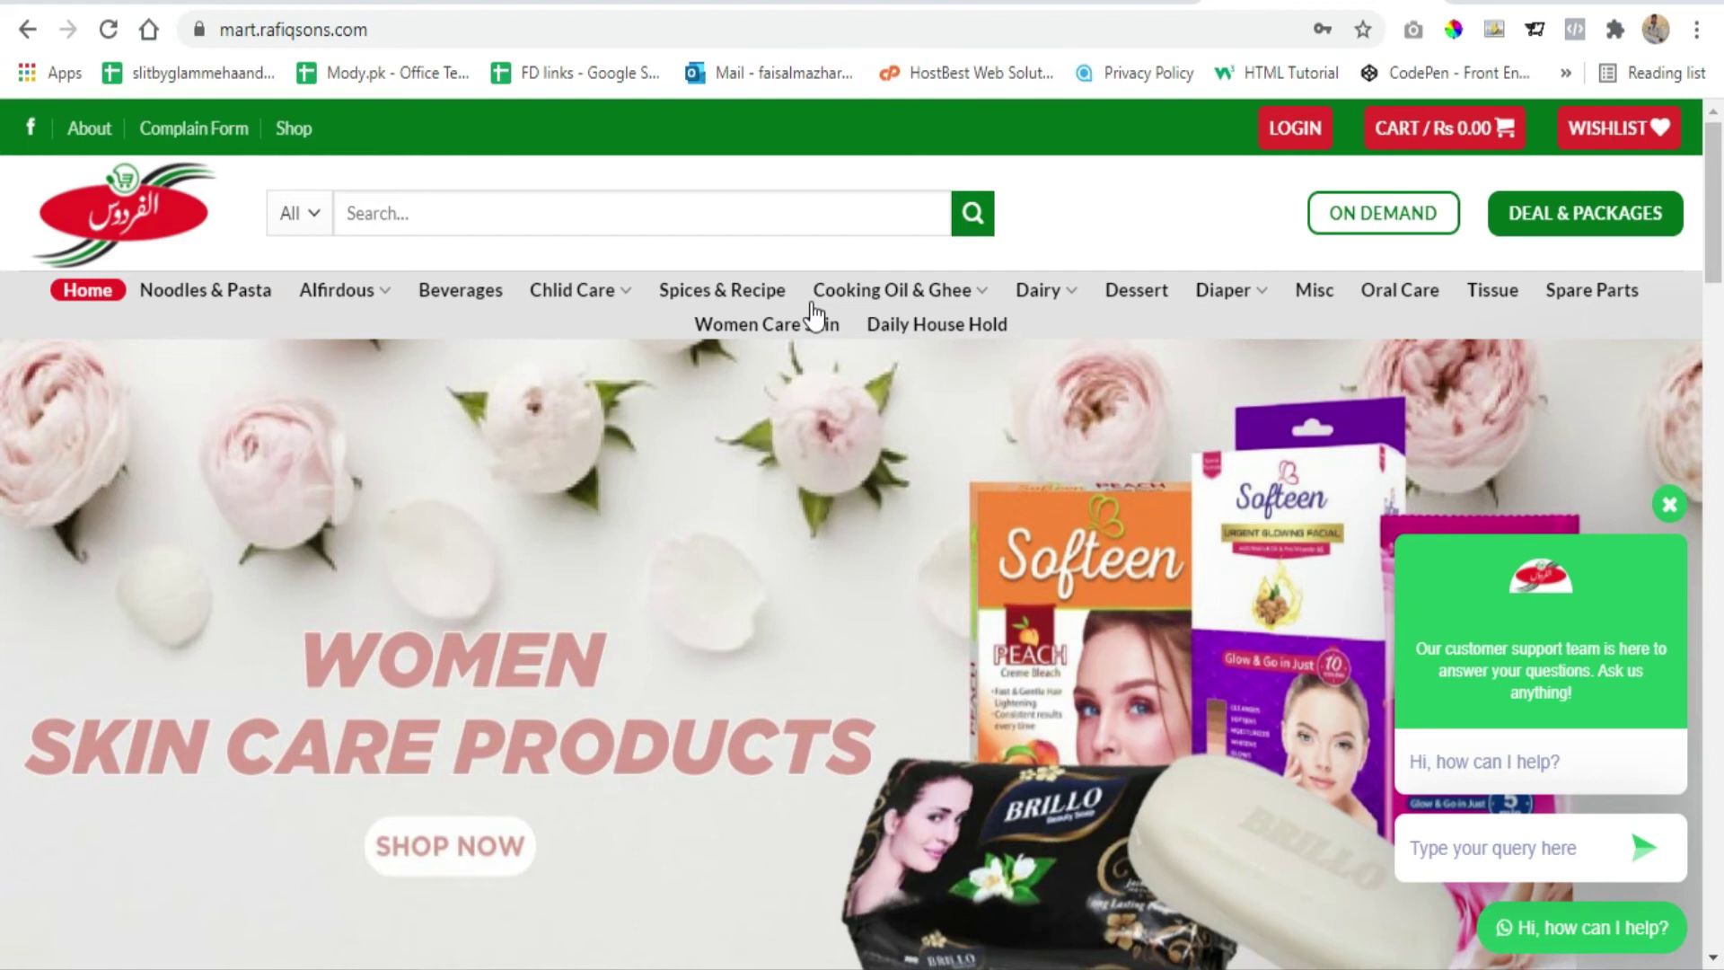
scroll(1558, 332, "down", 5)
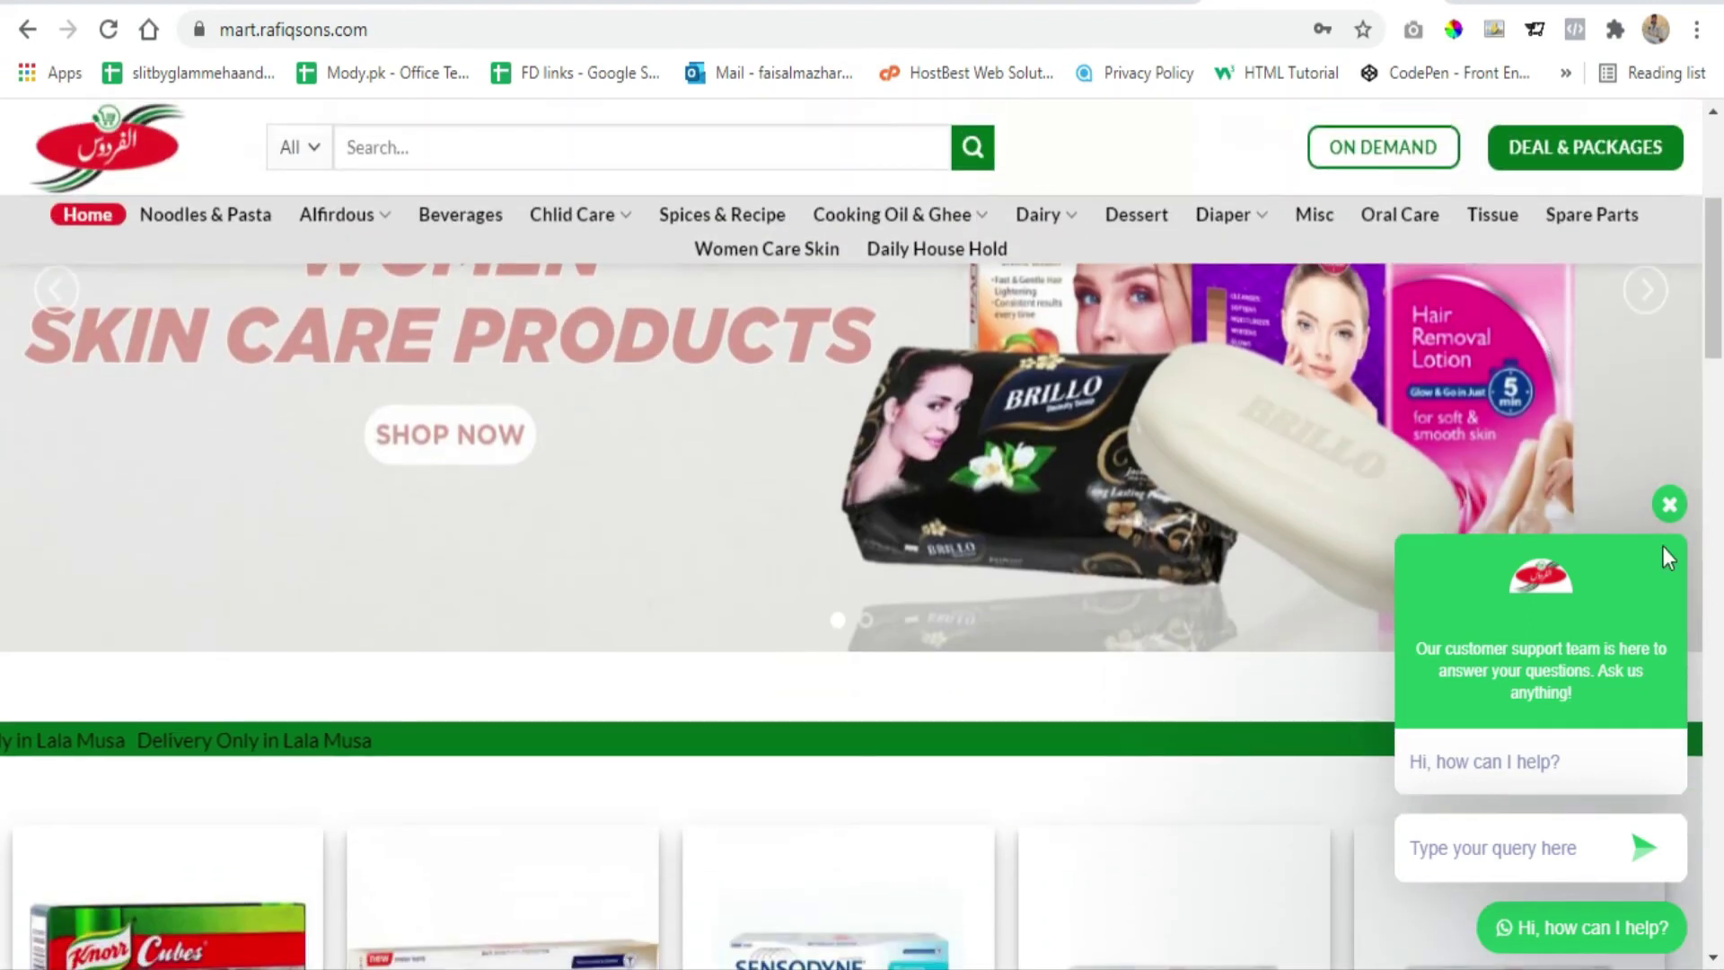
scroll(1007, 466, "down", 5)
scroll(1009, 468, "down", 3)
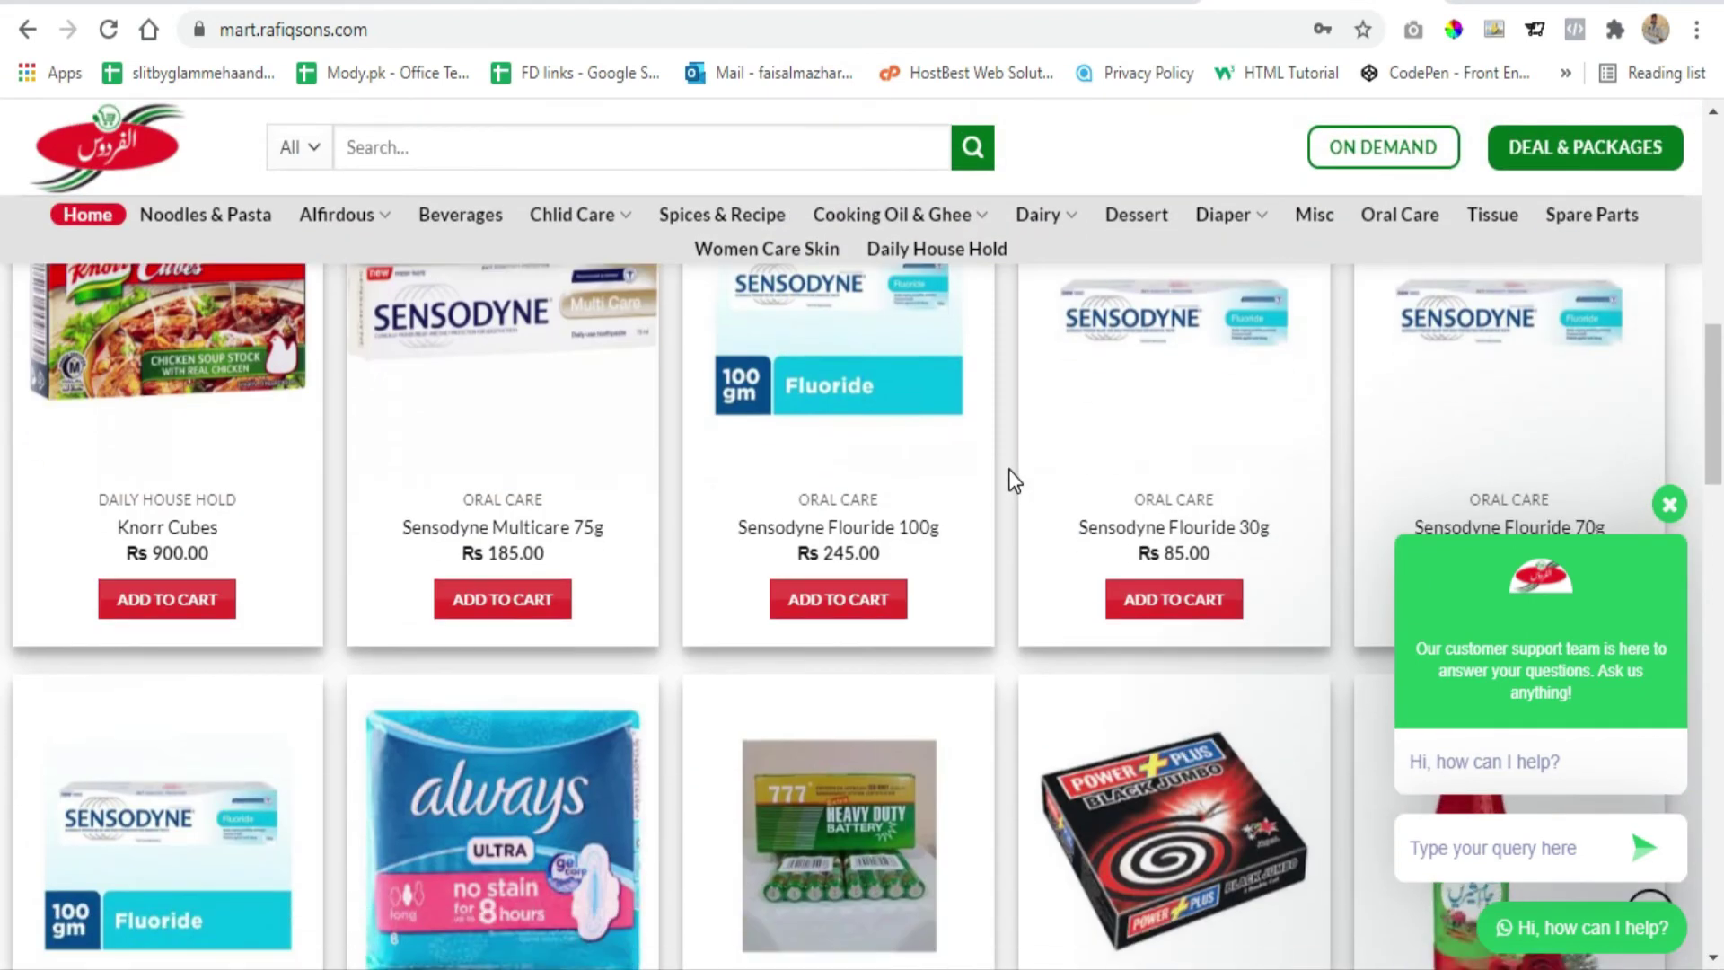
scroll(1009, 469, "up", 10)
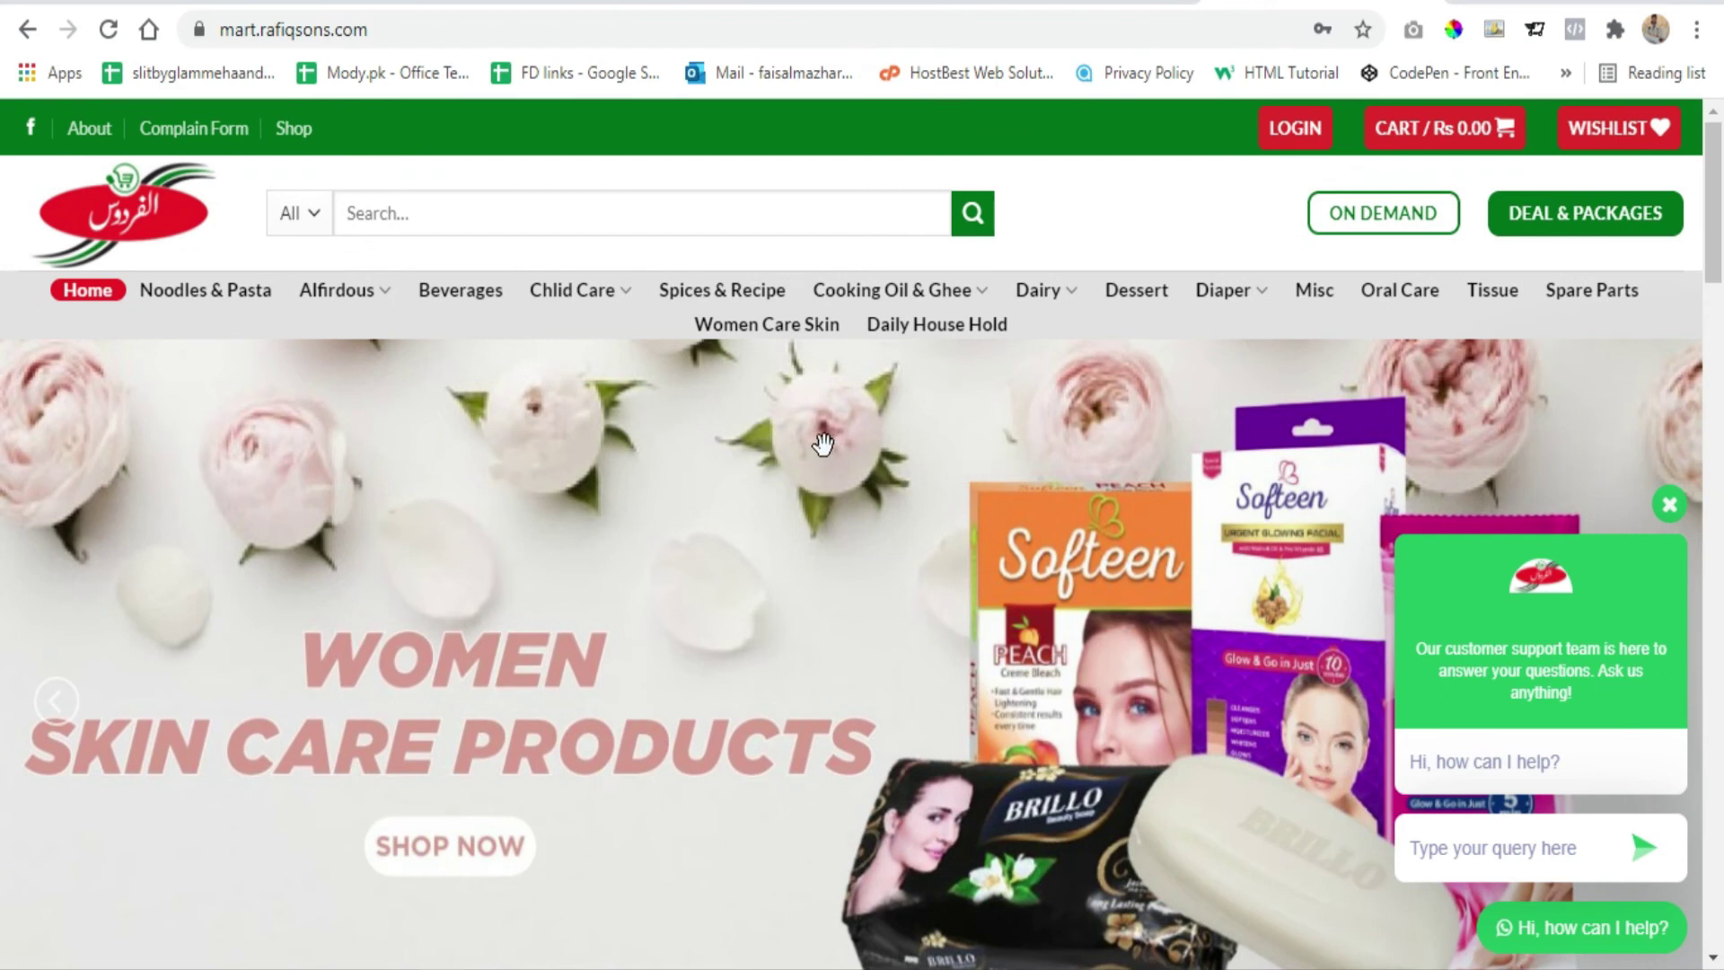
Go back from the mart.rafiqsons.com storefront to its cPanel home page
left_click_drag(396, 28, 215, 20)
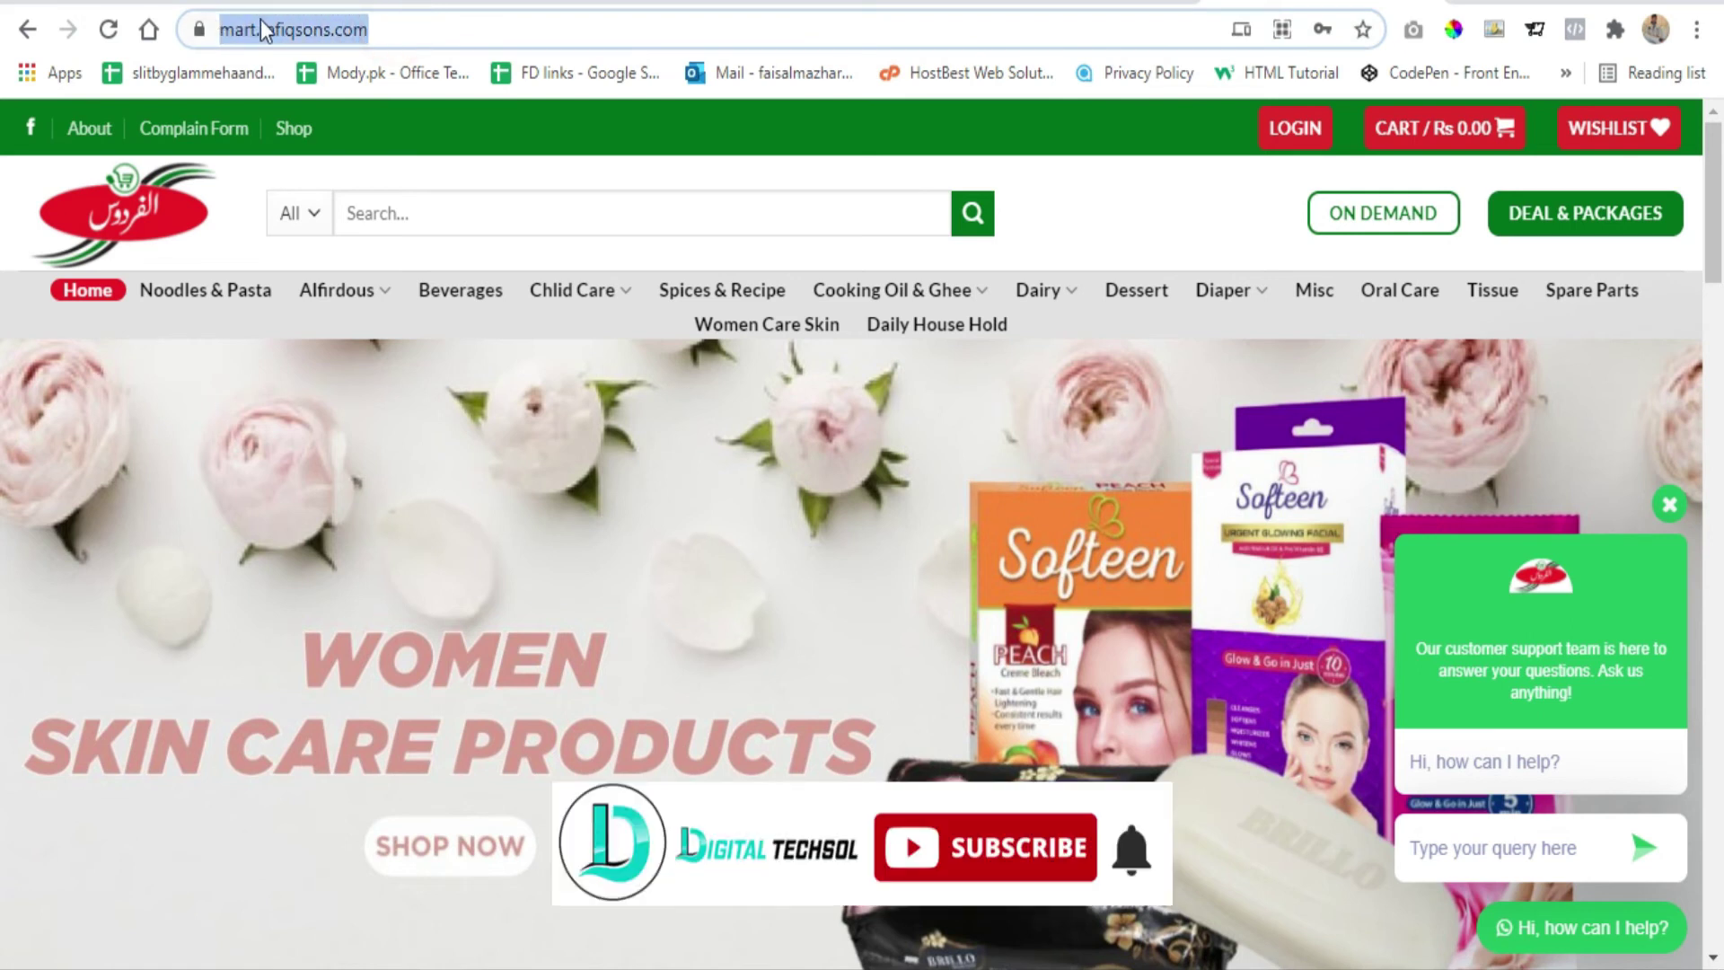
left_click(389, 29)
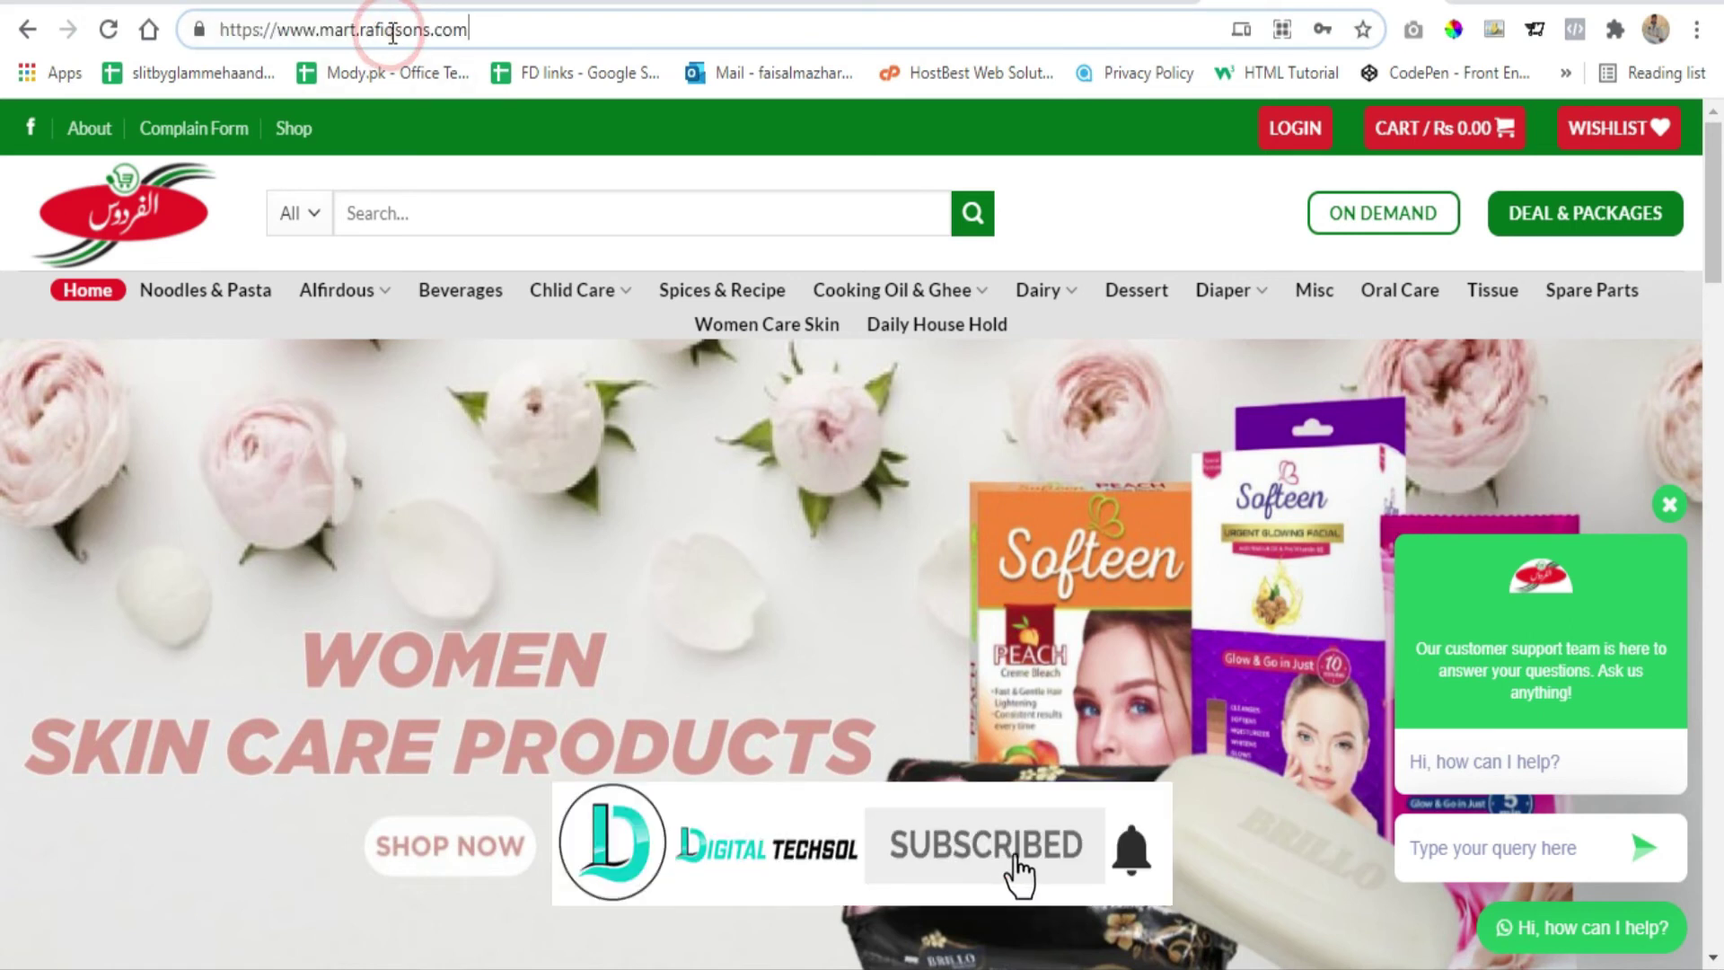
left_click(27, 31)
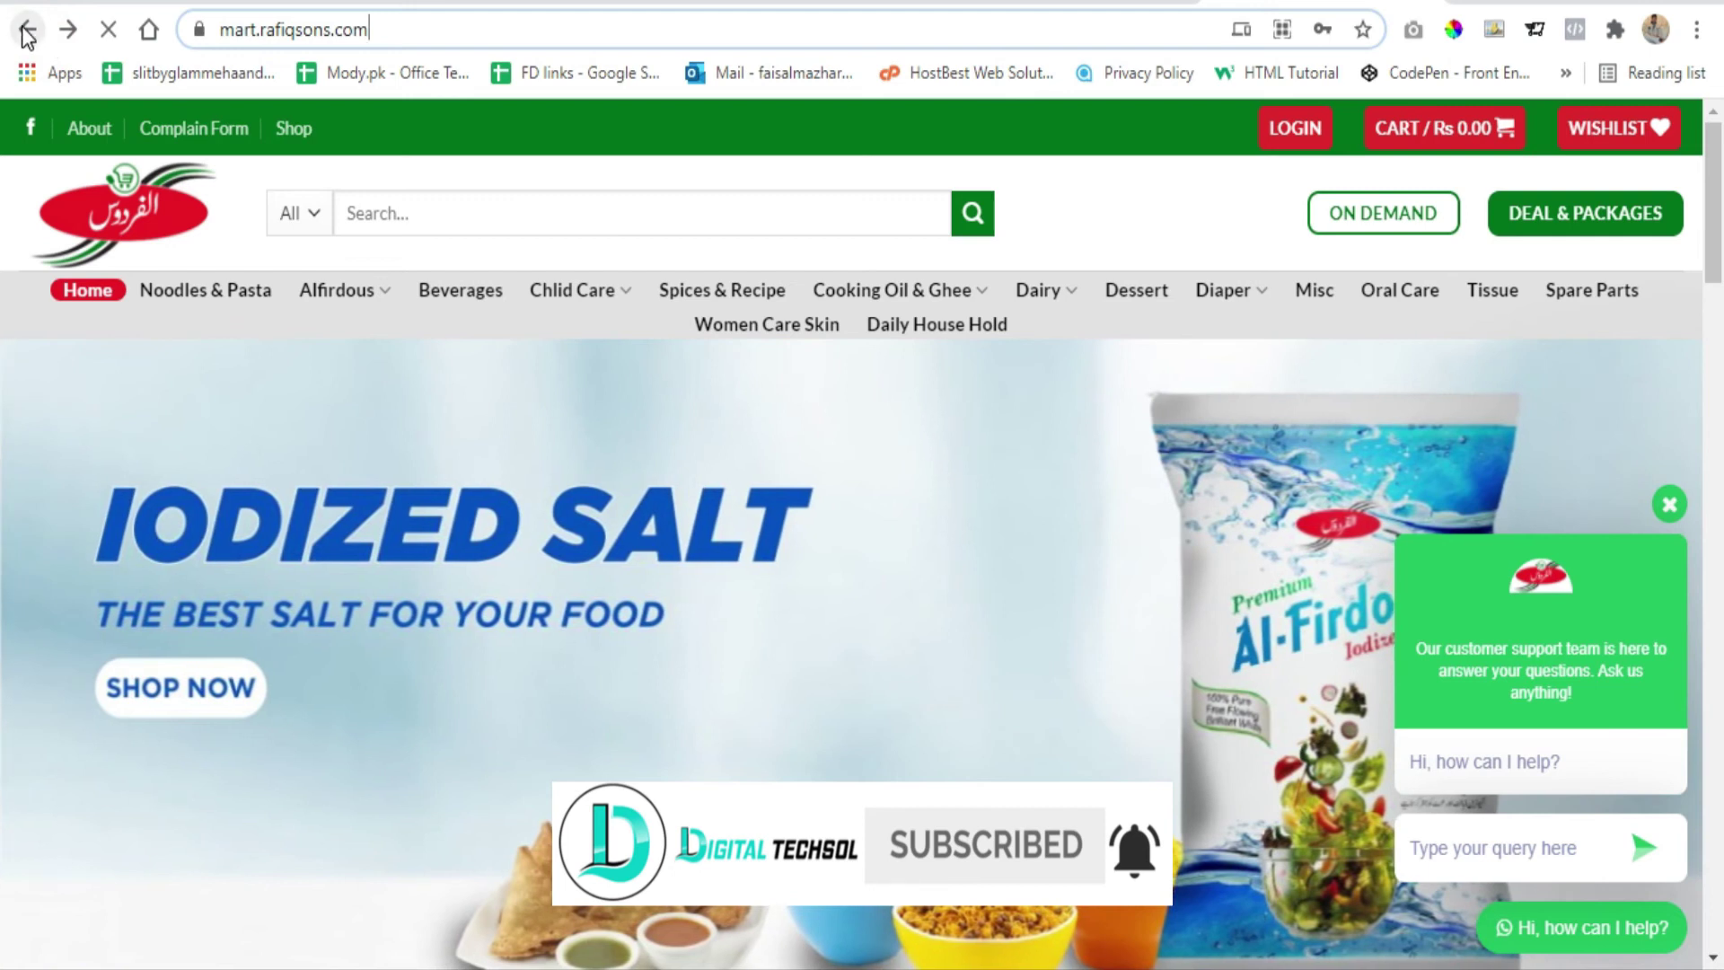
left_click(364, 32)
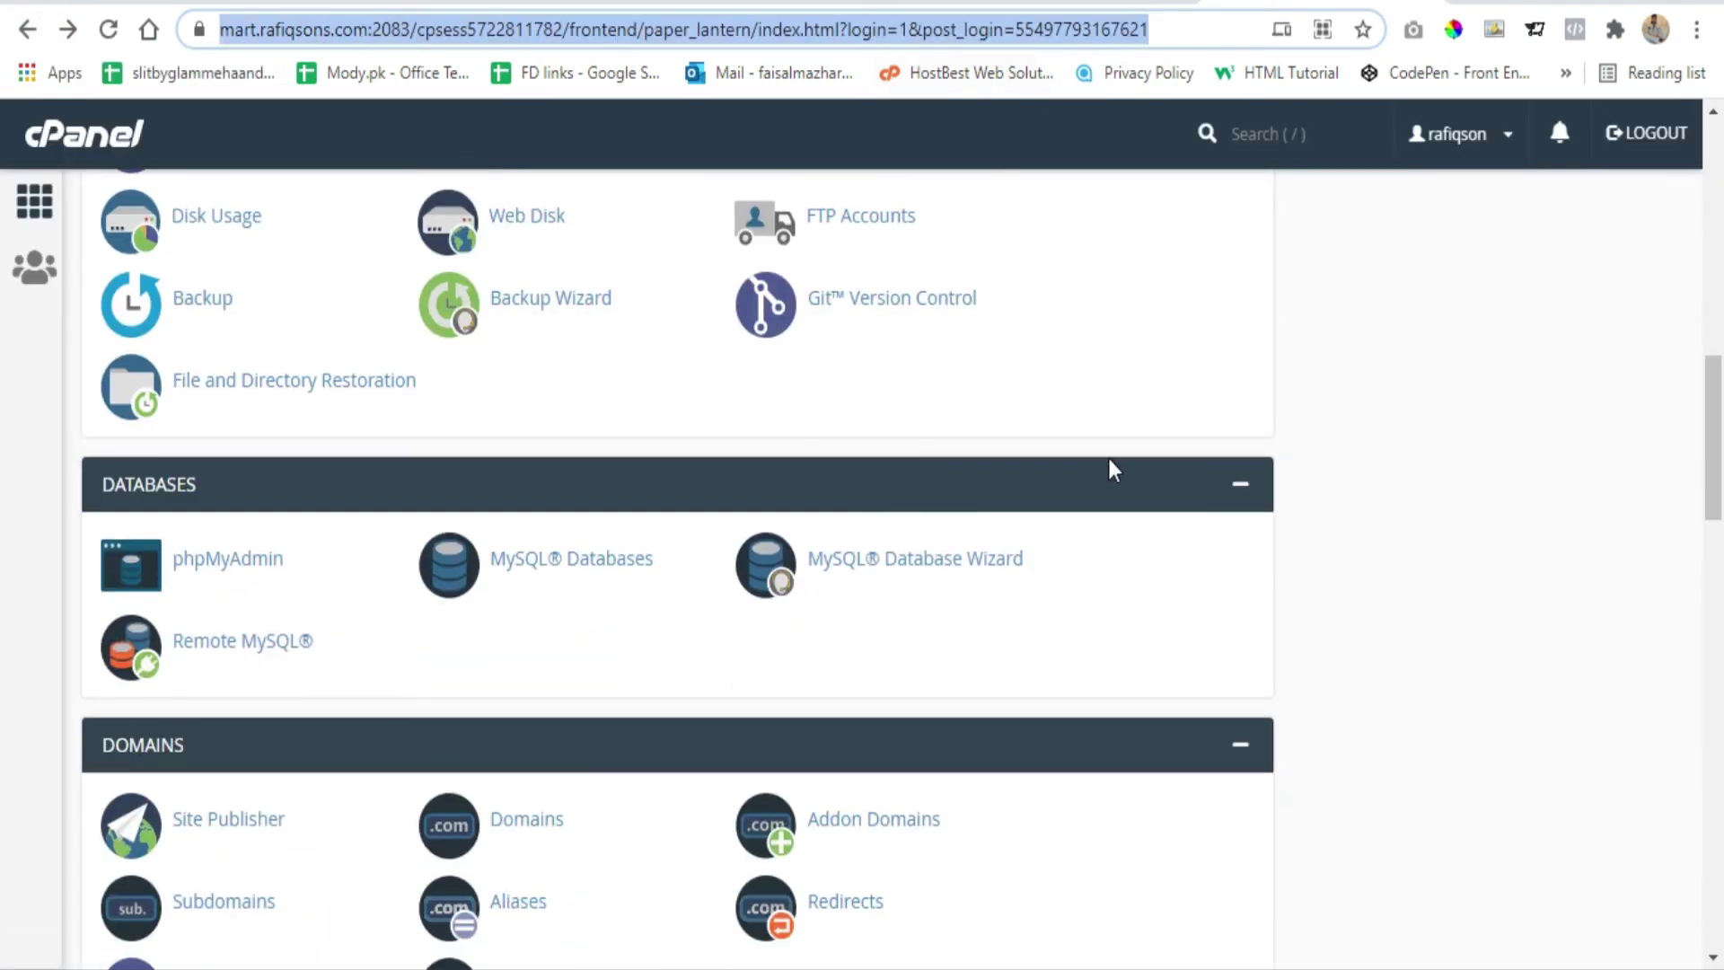
scroll(1108, 458, "up", 15)
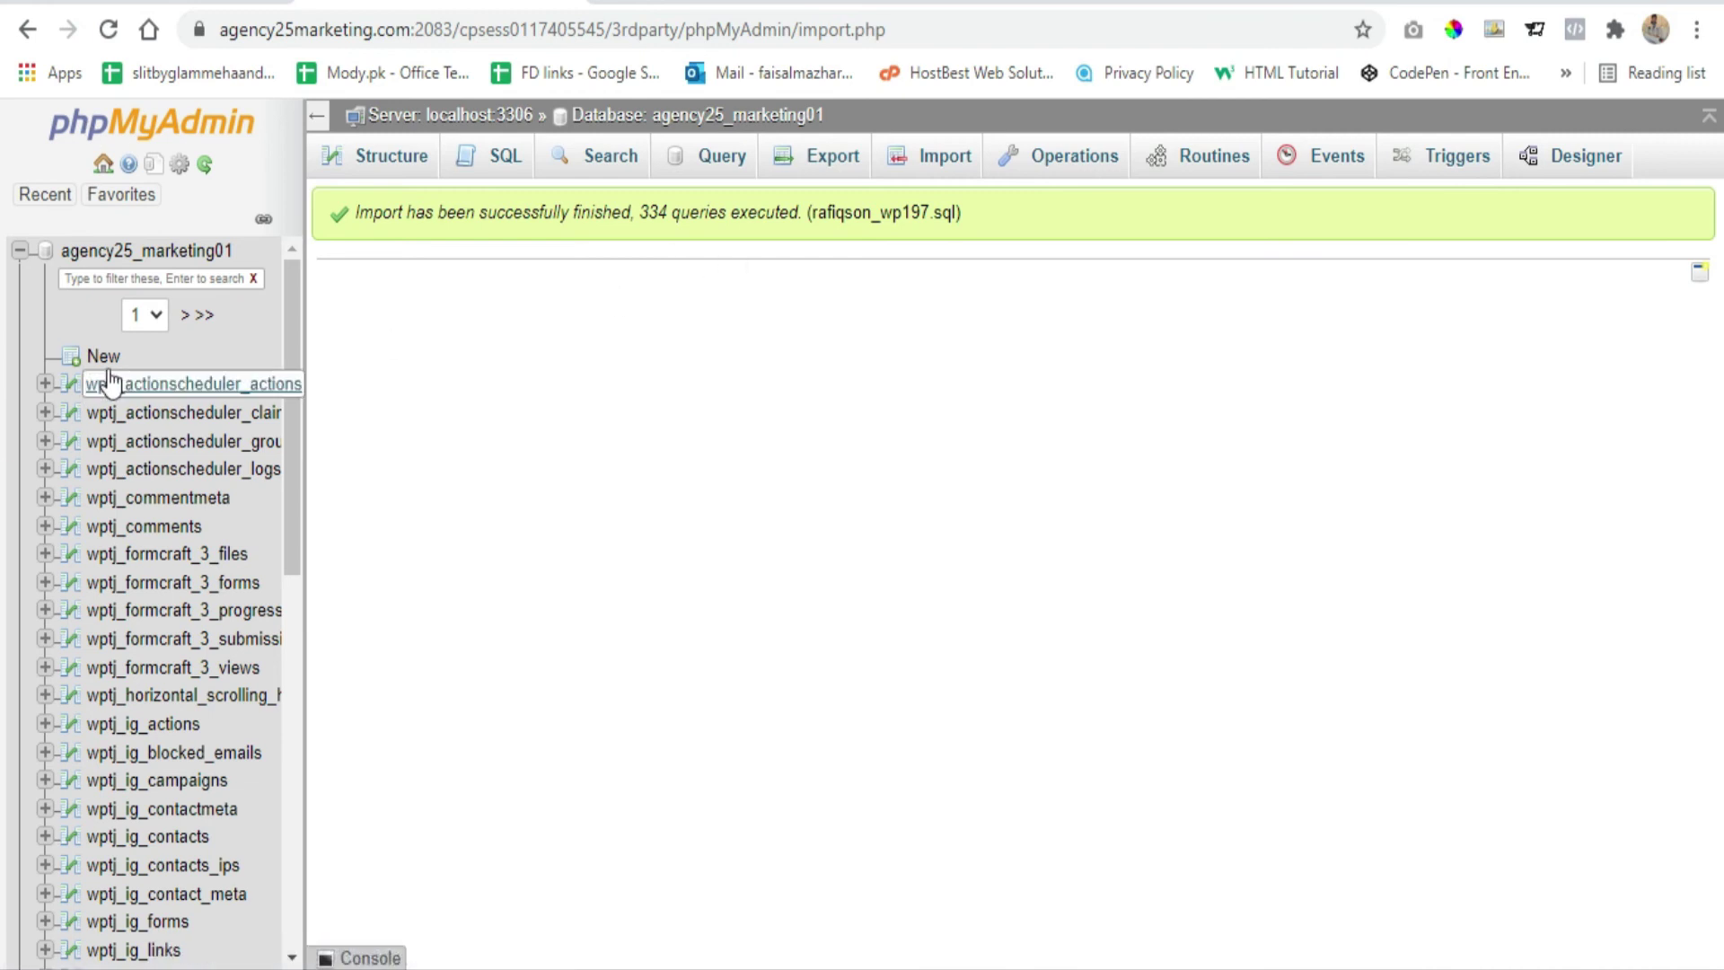
scroll(159, 355, "down", 3)
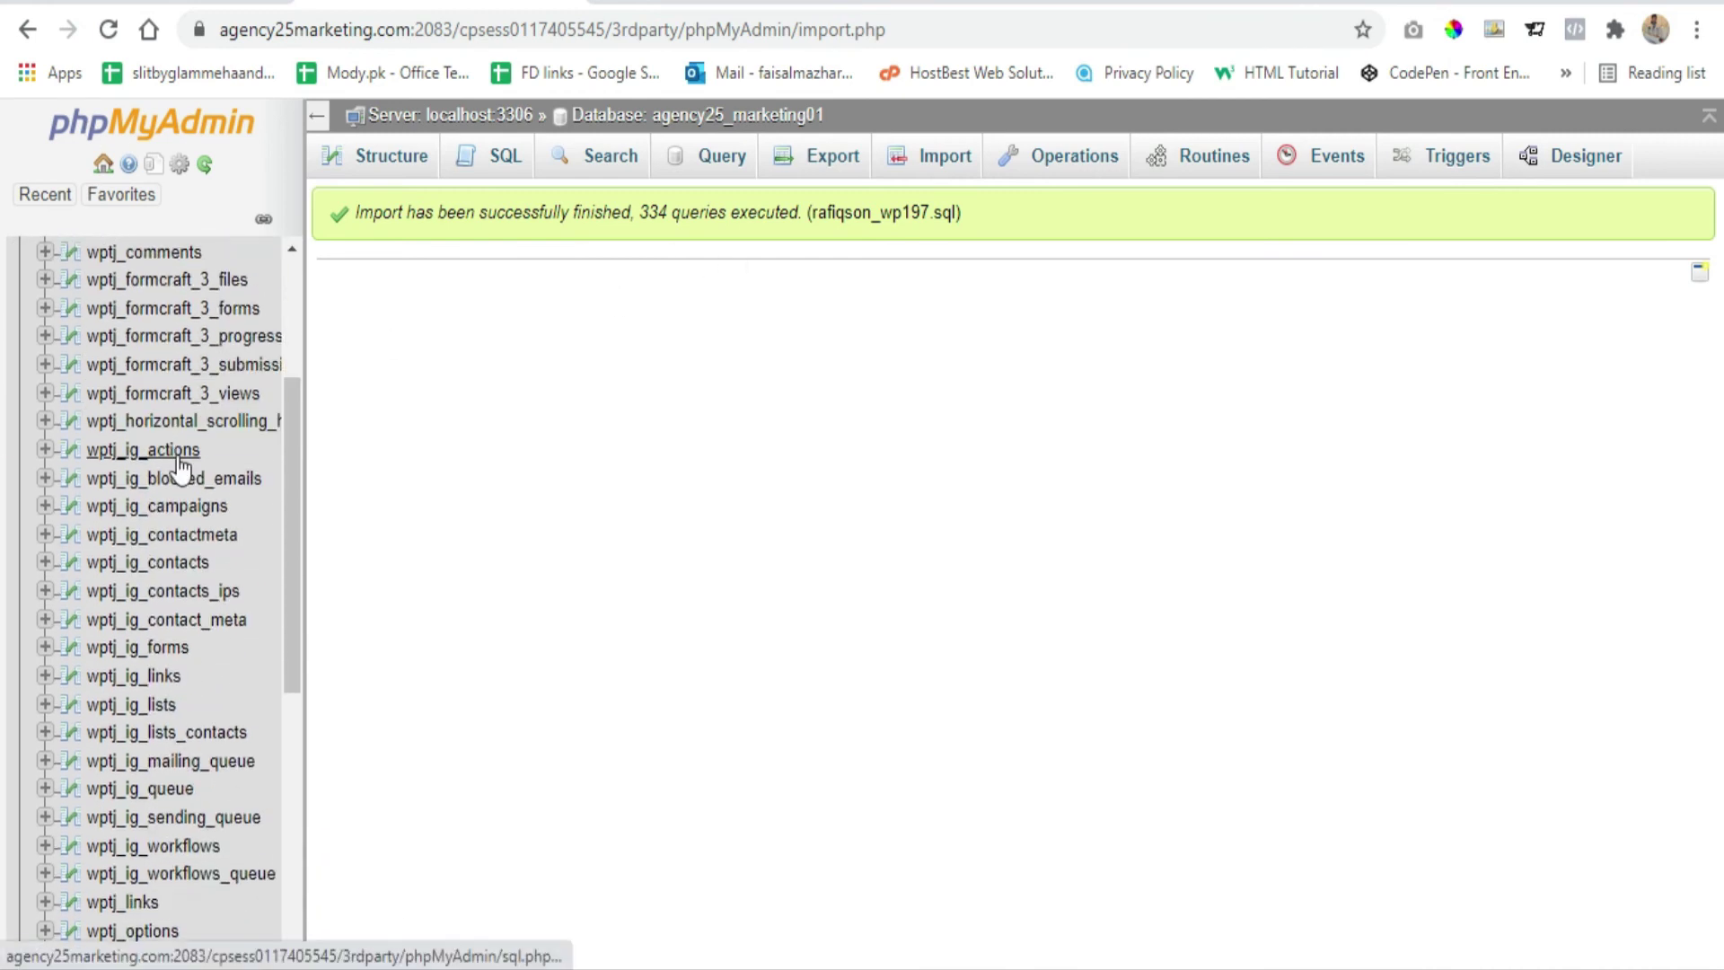
scroll(191, 593, "down", 2)
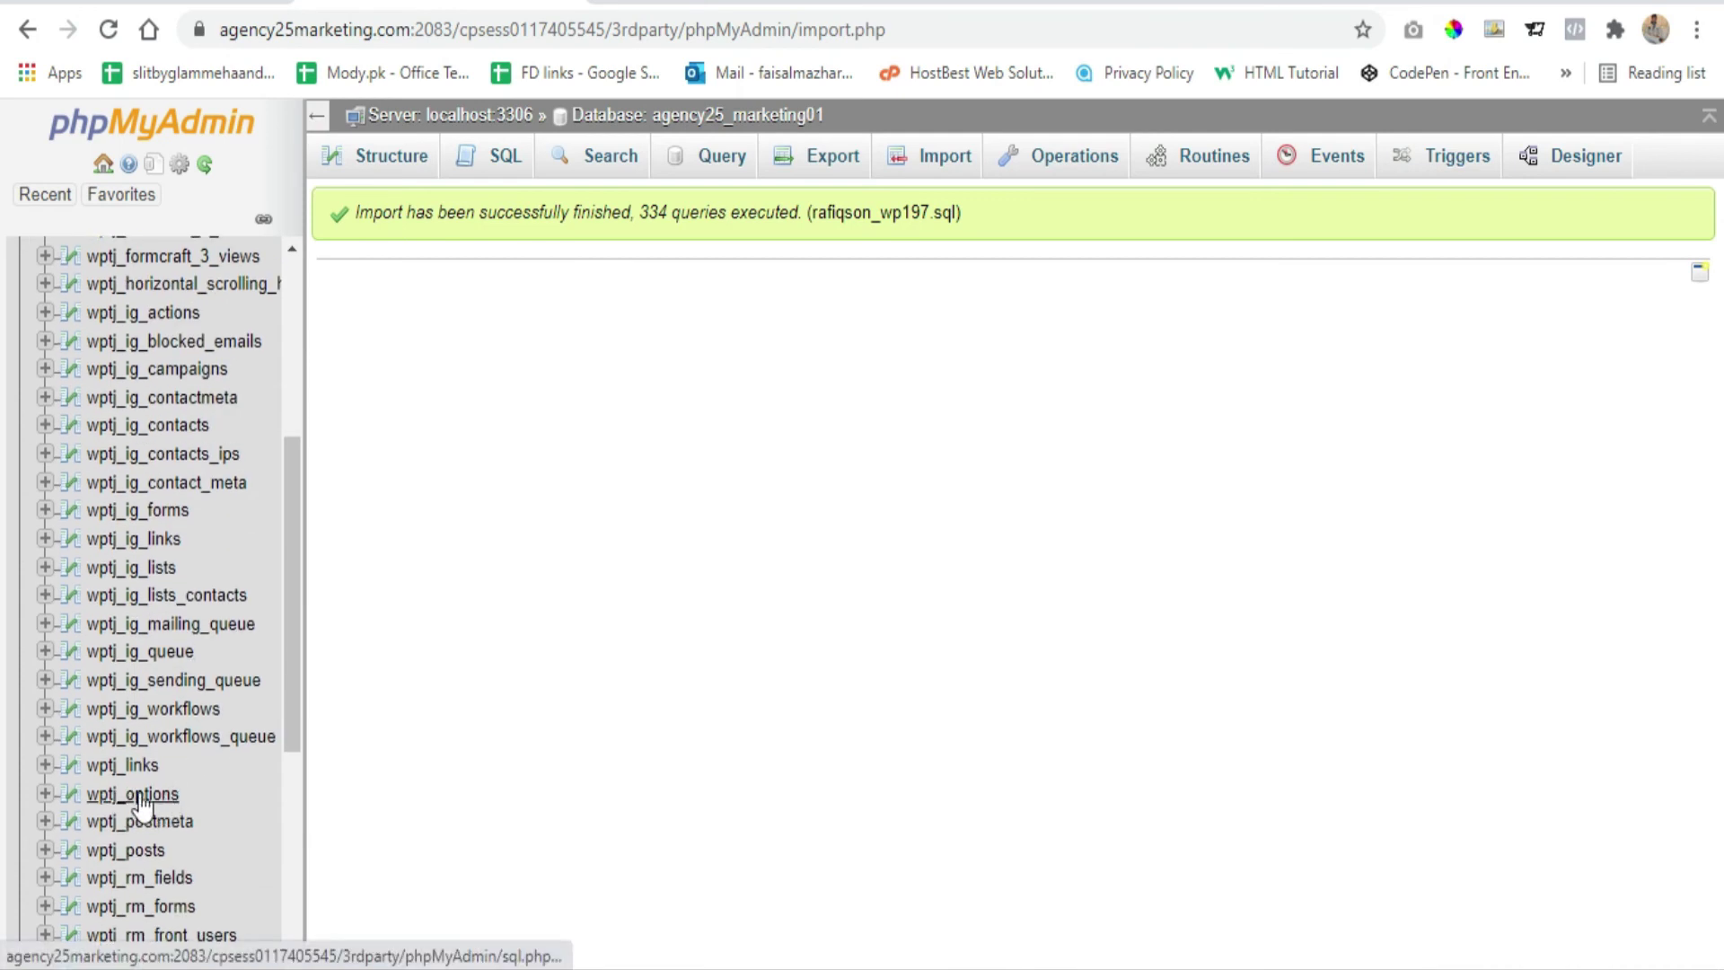
left_click(150, 799)
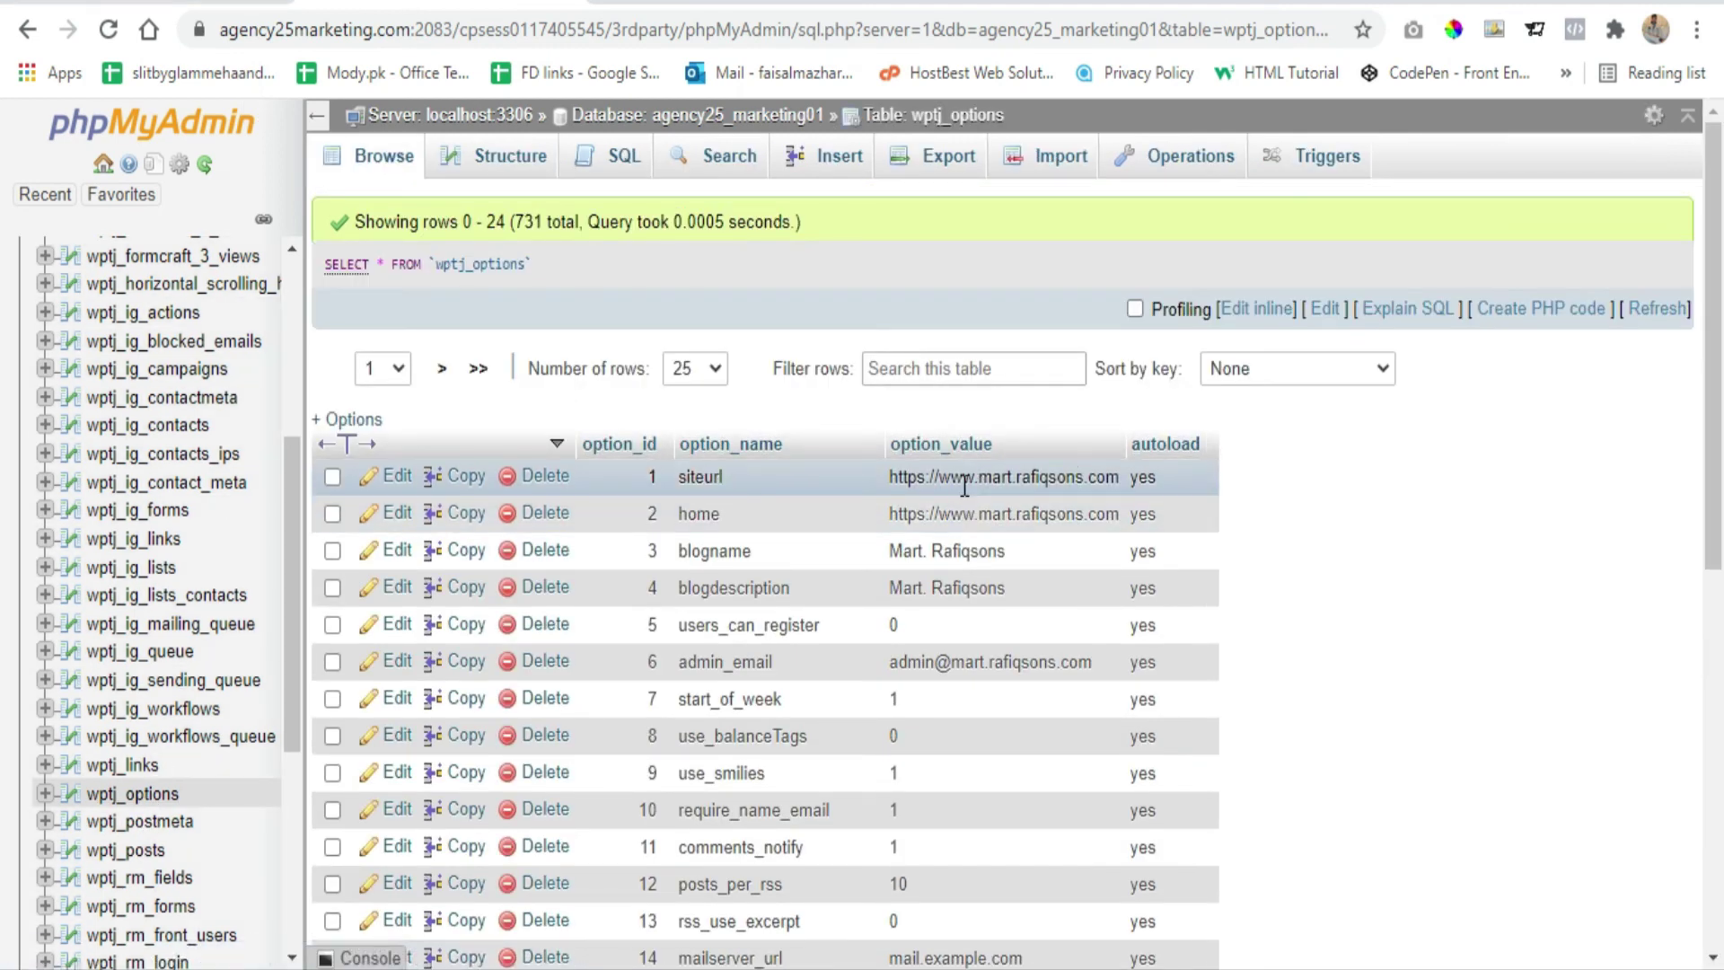
double_click(1042, 485)
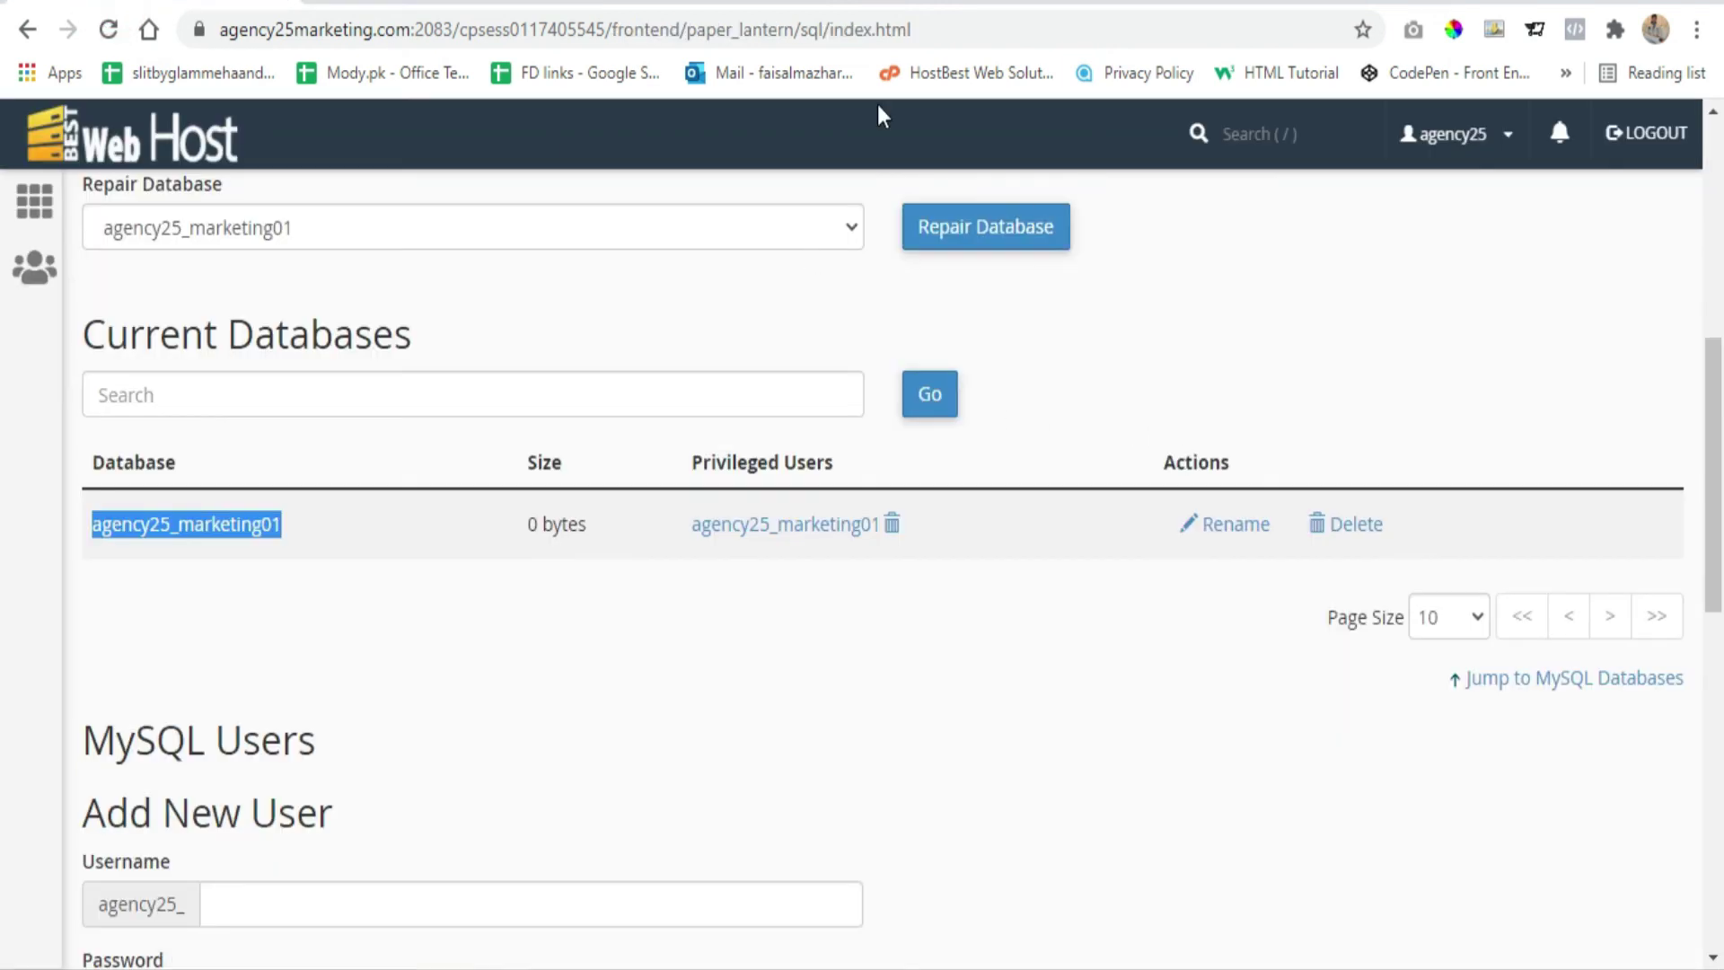
left_click(1203, 5)
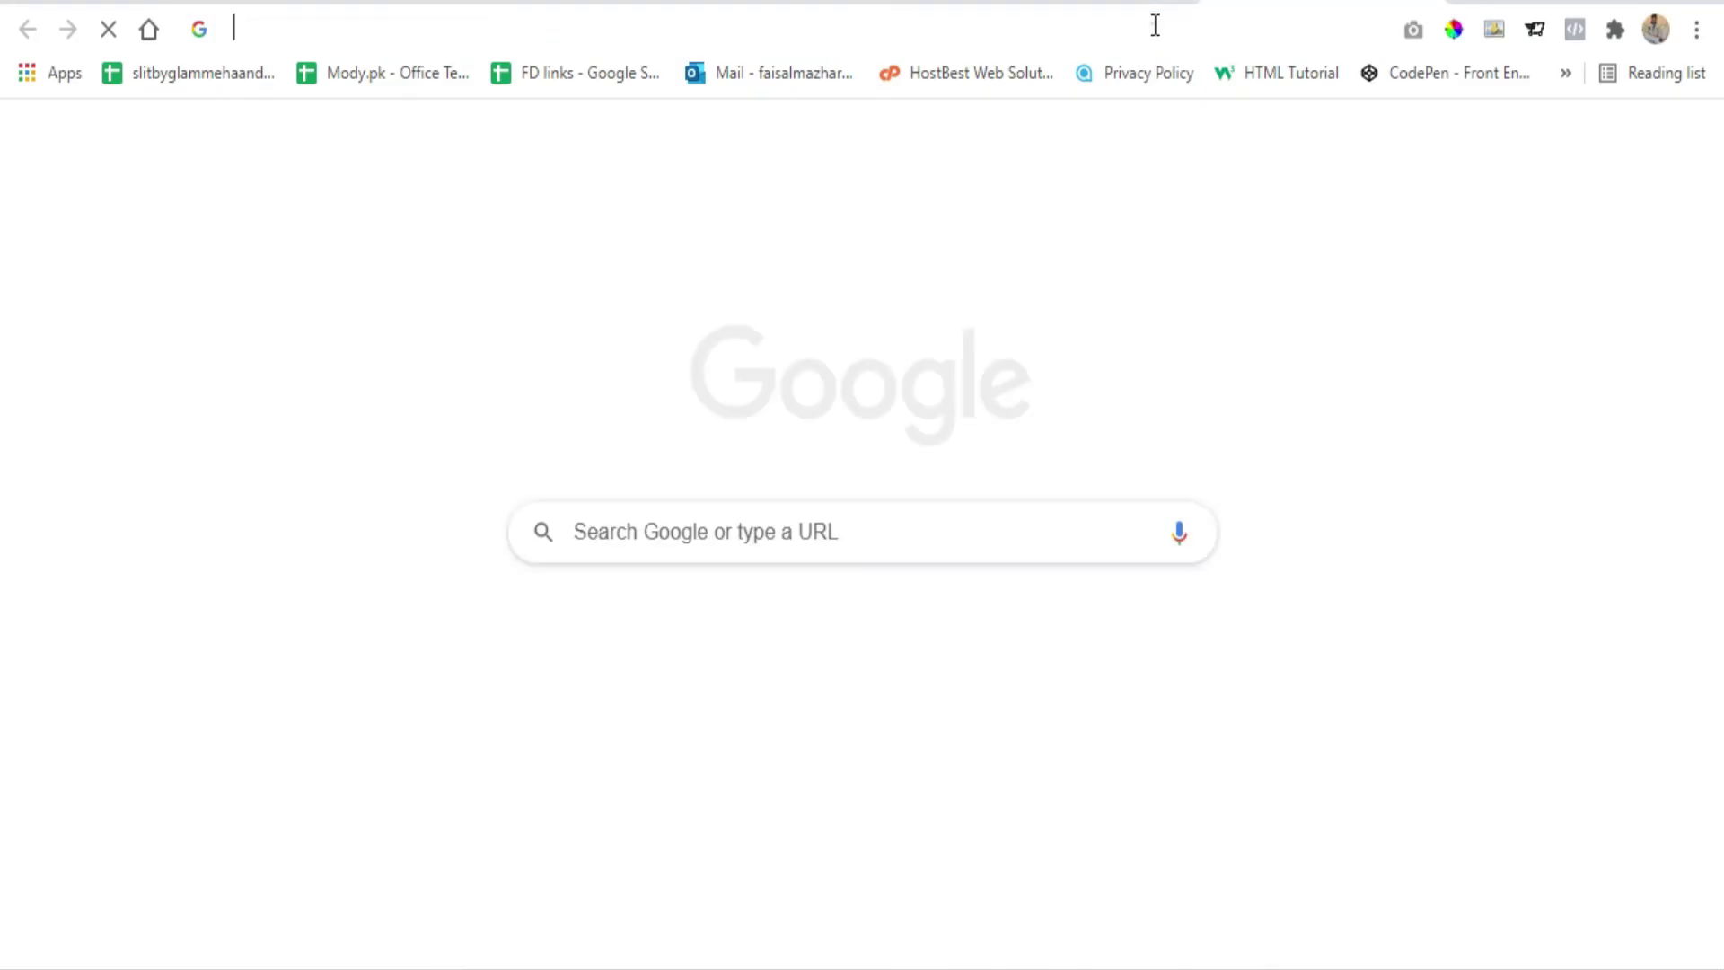
type("age")
key("Return")
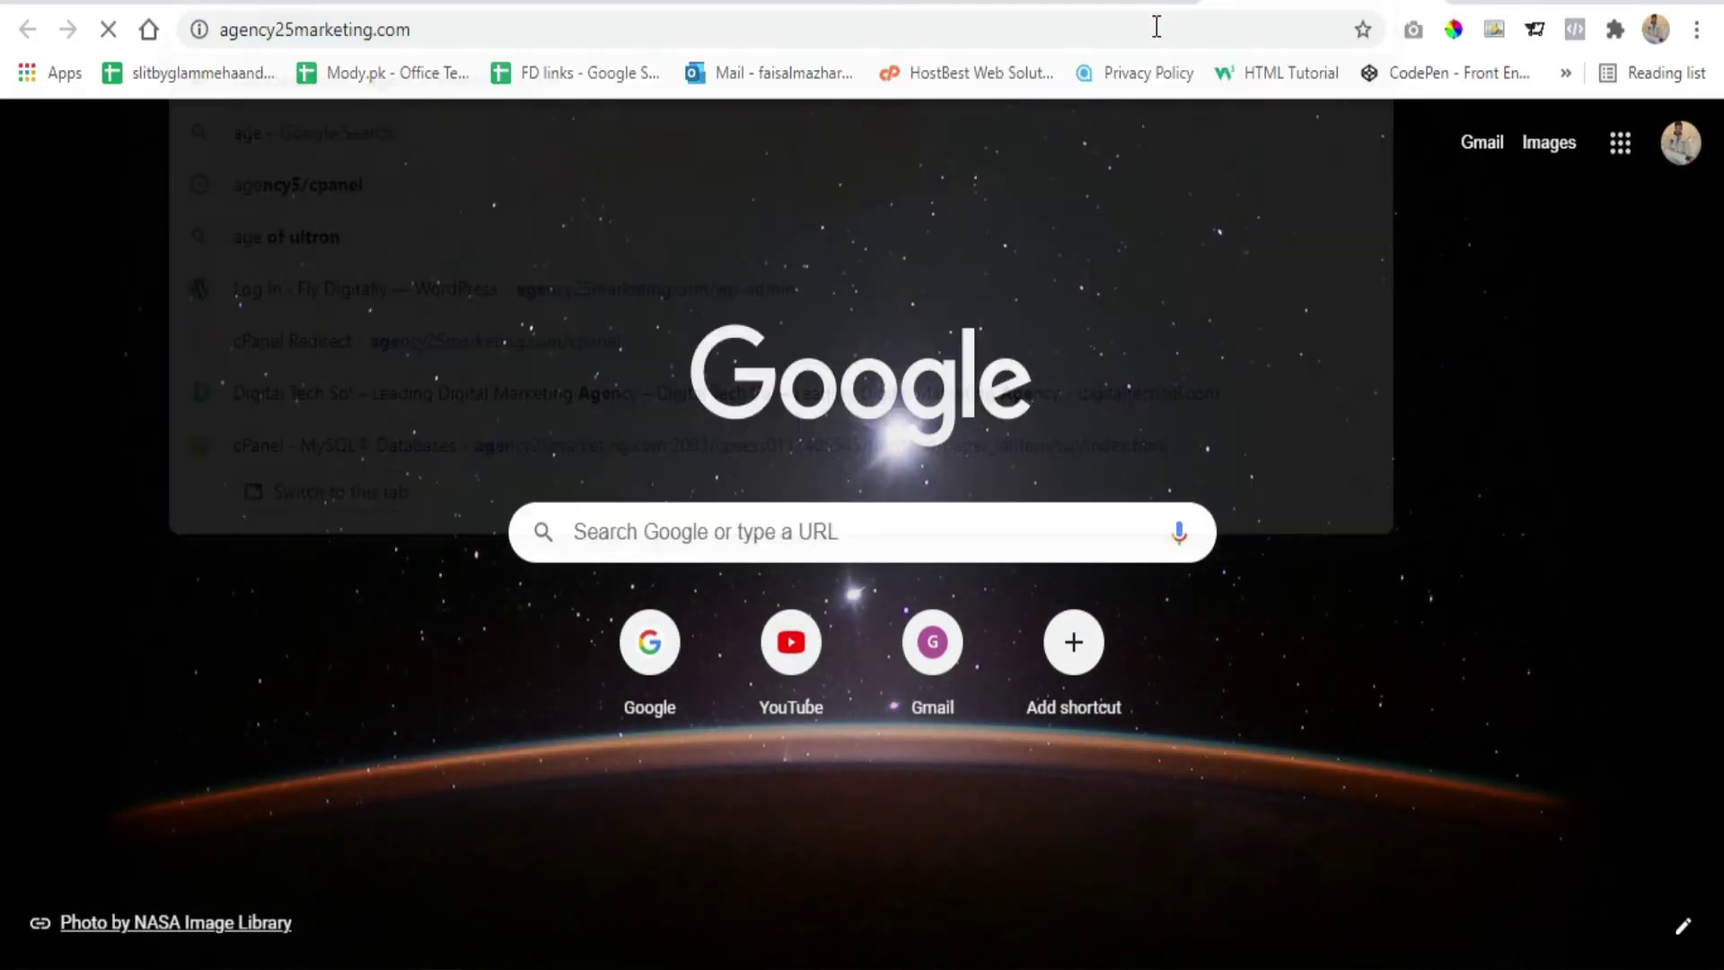